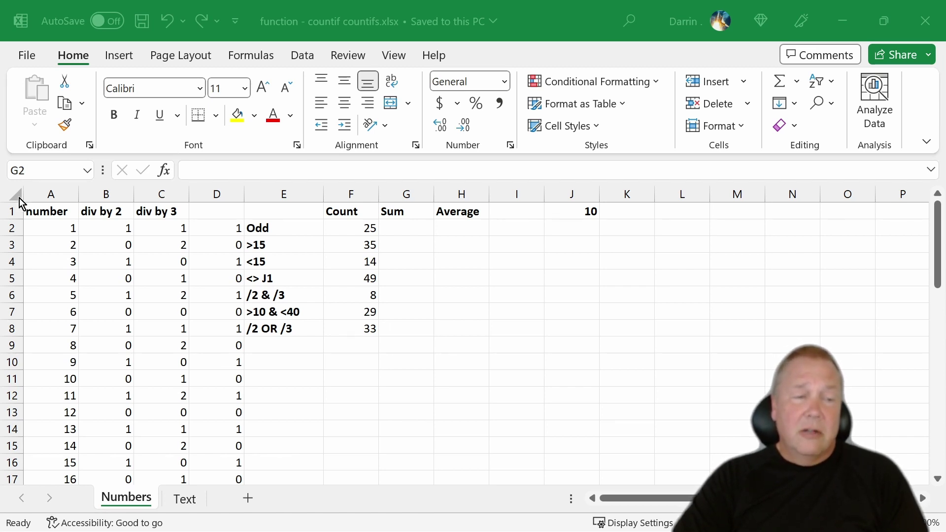
Examine the number column and the MOD formulas in the "div by 2" and "div by 3" columns.
{"action": "left_click", "coordinate": [42, 190]}
{"action": "left_click", "coordinate": [49, 191]}
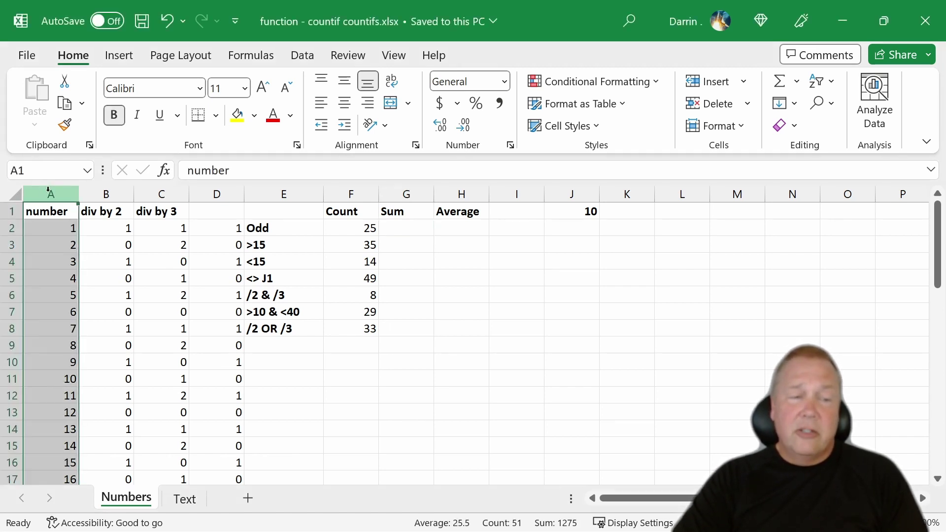
{"action": "left_click", "coordinate": [117, 193]}
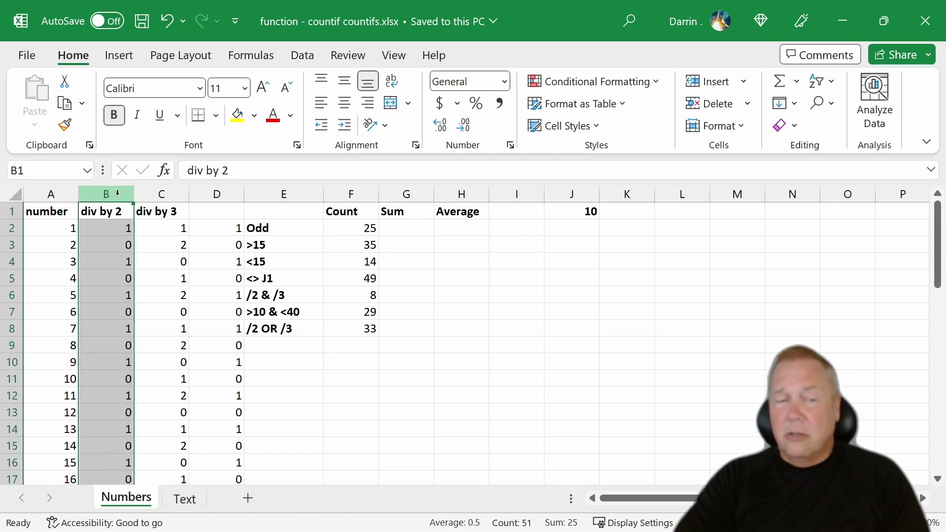
{"action": "left_click", "coordinate": [125, 228]}
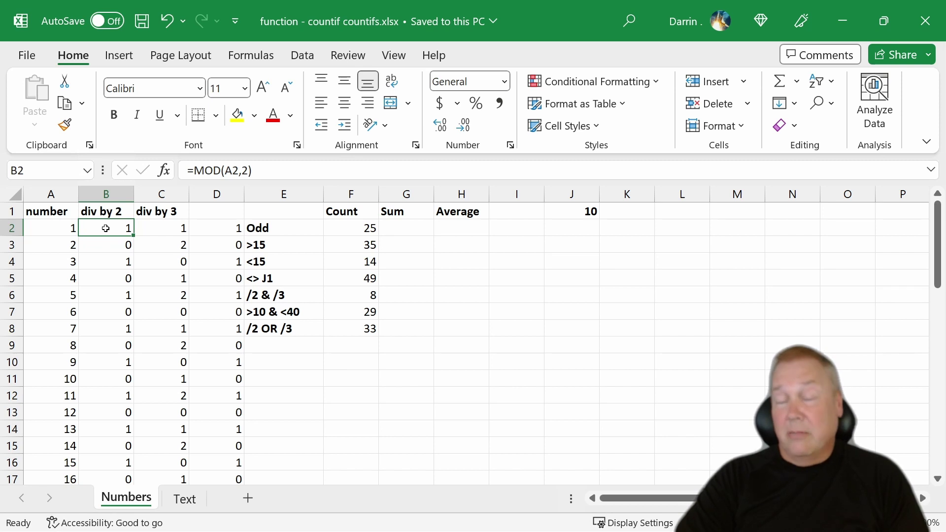
{"action": "left_click", "coordinate": [157, 235]}
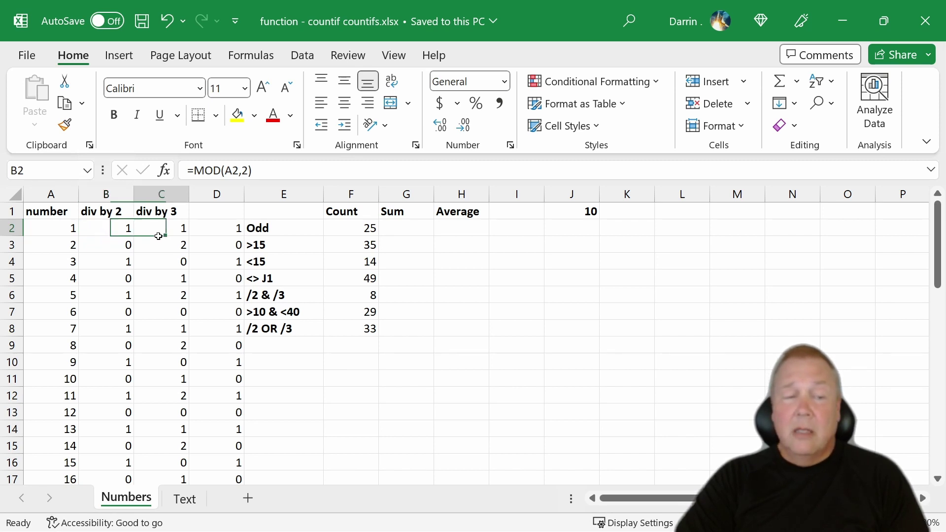
{"action": "left_click", "coordinate": [168, 189]}
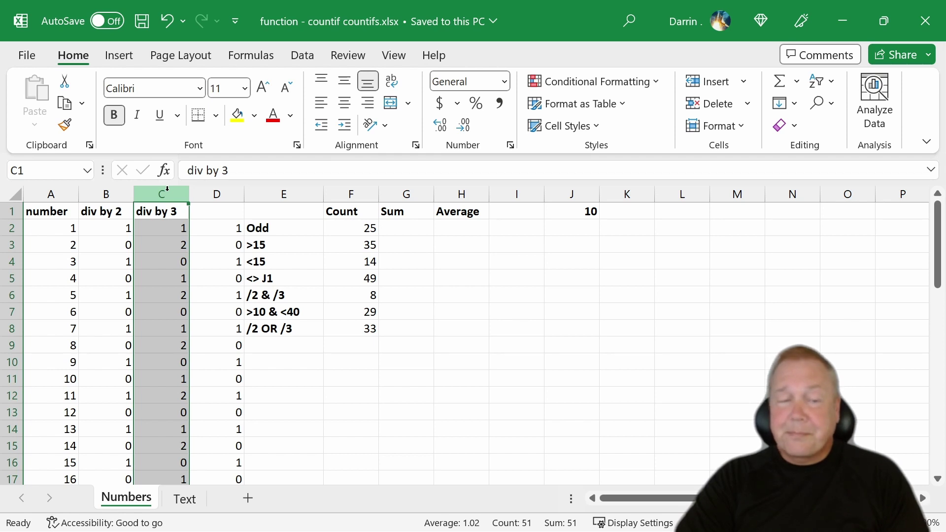
{"action": "left_click", "coordinate": [174, 261]}
{"action": "left_click", "coordinate": [122, 247]}
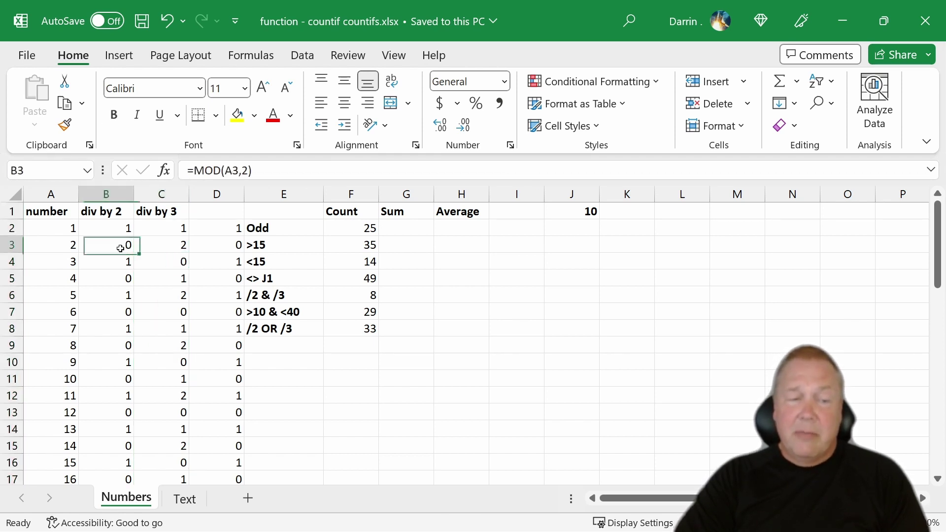
{"action": "left_click", "coordinate": [181, 261]}
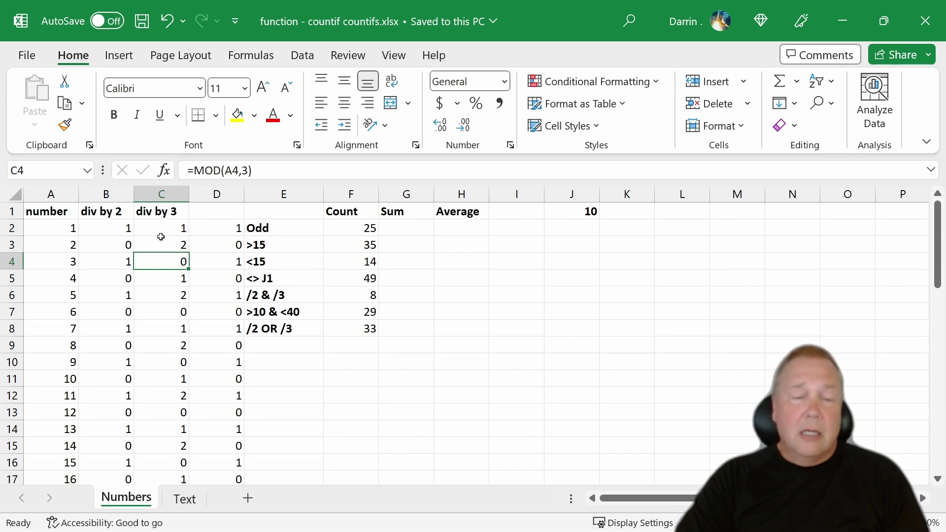
Enter the formula =SUMIF(B2:B51,0,A2:A51) in cell G2 of the Sum column.
{"action": "left_click", "coordinate": [400, 229]}
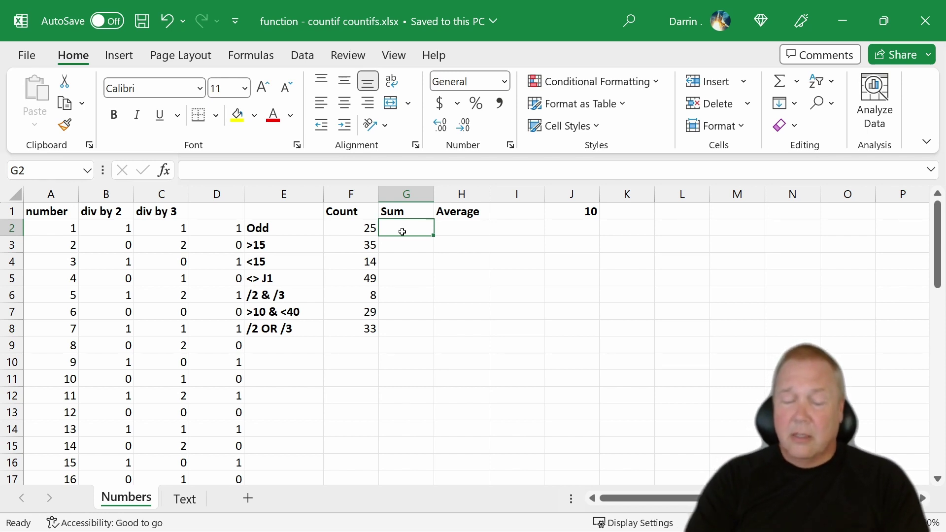
{"action": "type", "text": "="}
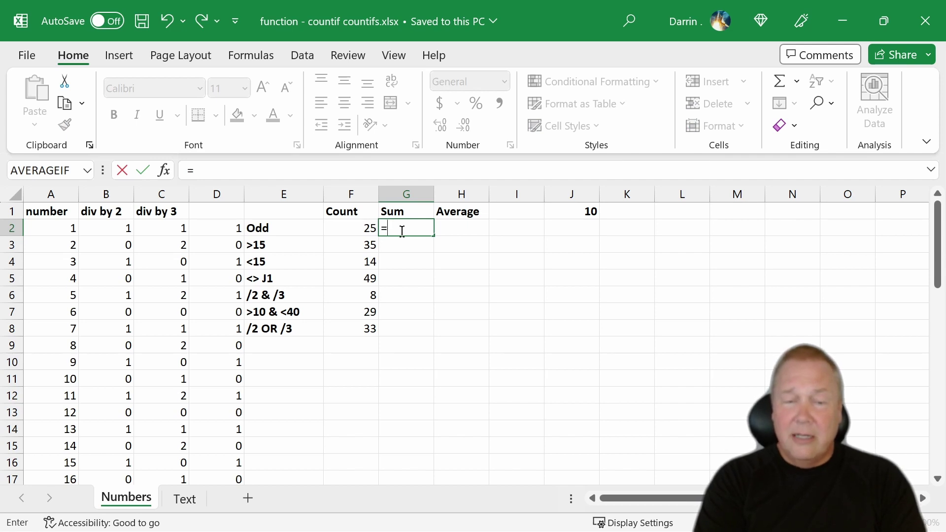
{"action": "type", "text": "sumif"}
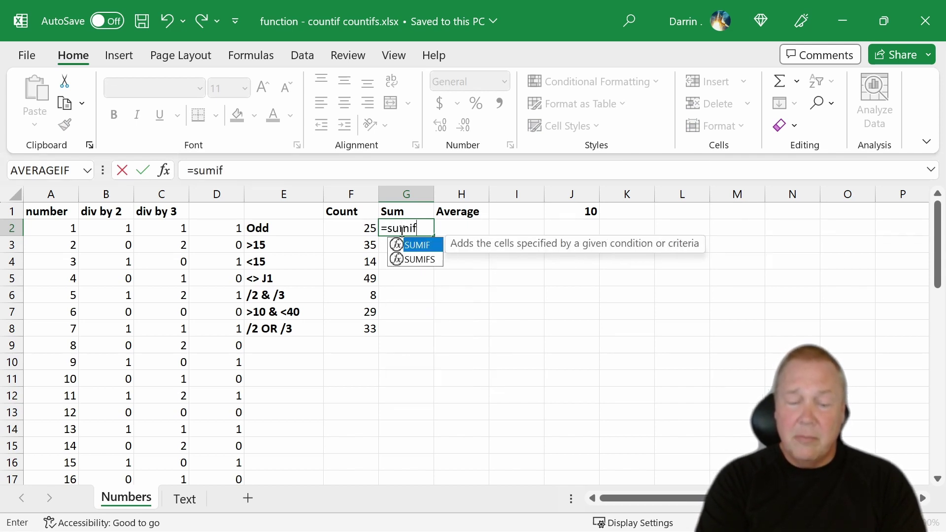
{"action": "type", "text": "("}
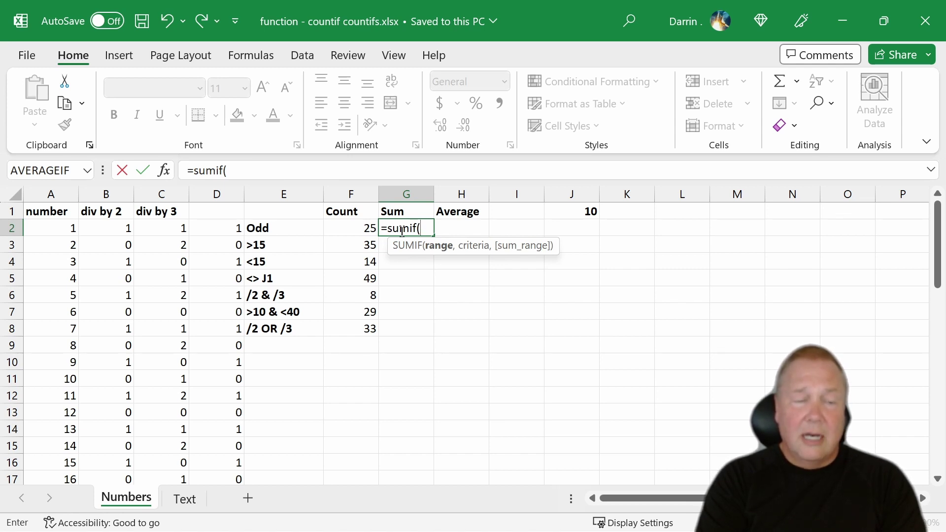
{"action": "type", "text": "b"}
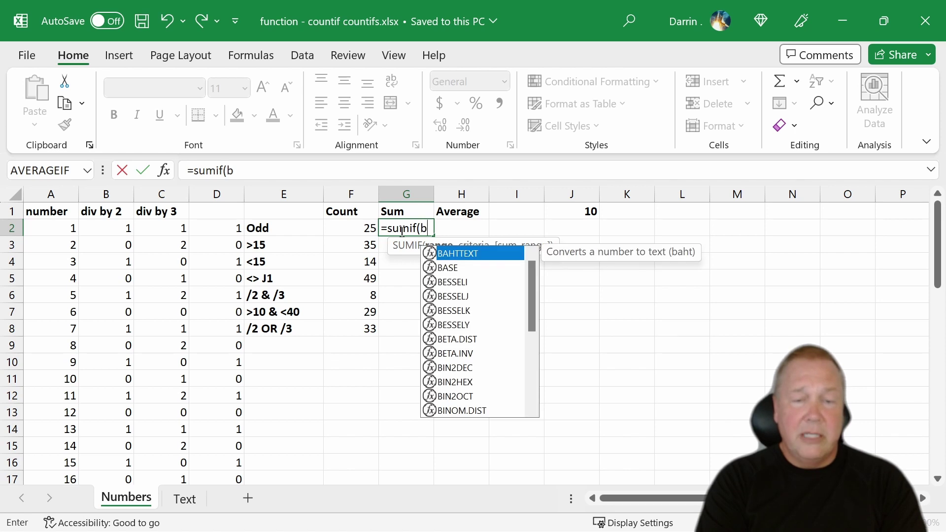
{"action": "type", "text": "2:b"}
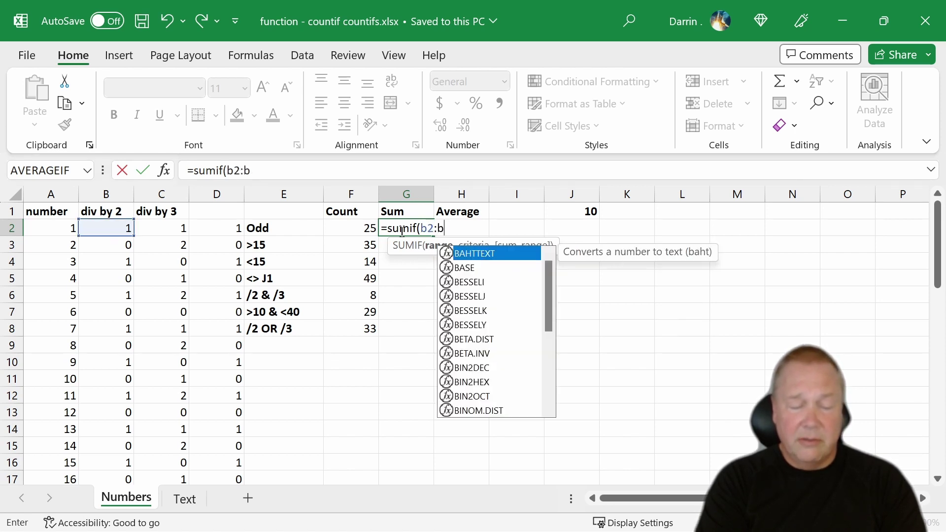
{"action": "type", "text": "51,"}
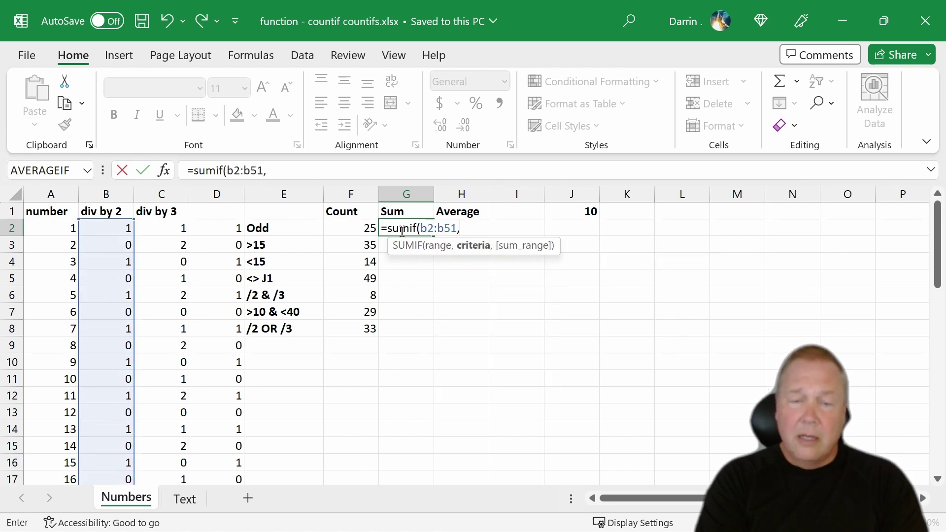
{"action": "type", "text": "0"}
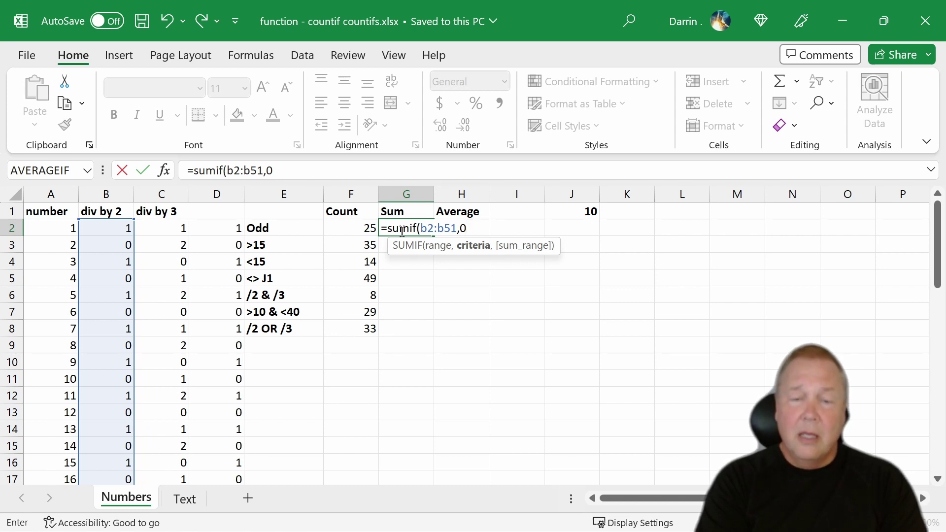
{"action": "type", "text": ","}
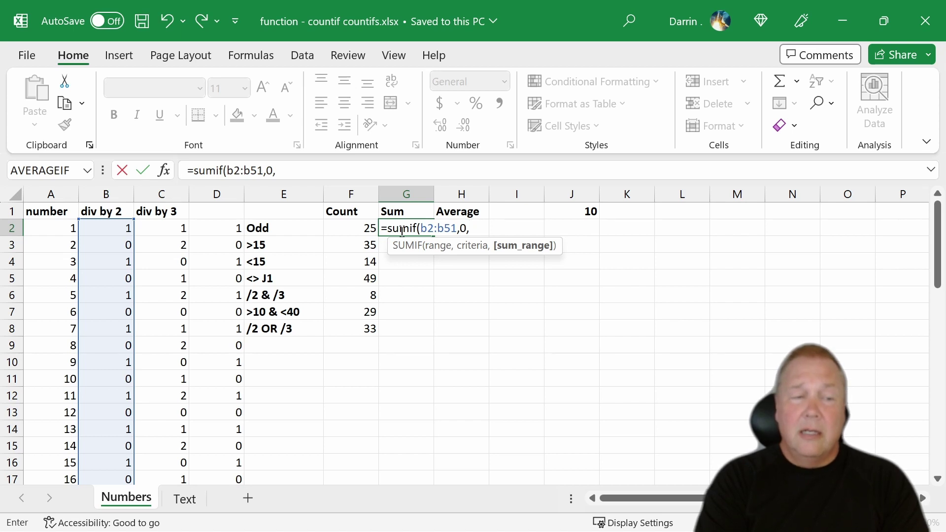
{"action": "type", "text": "a2:"}
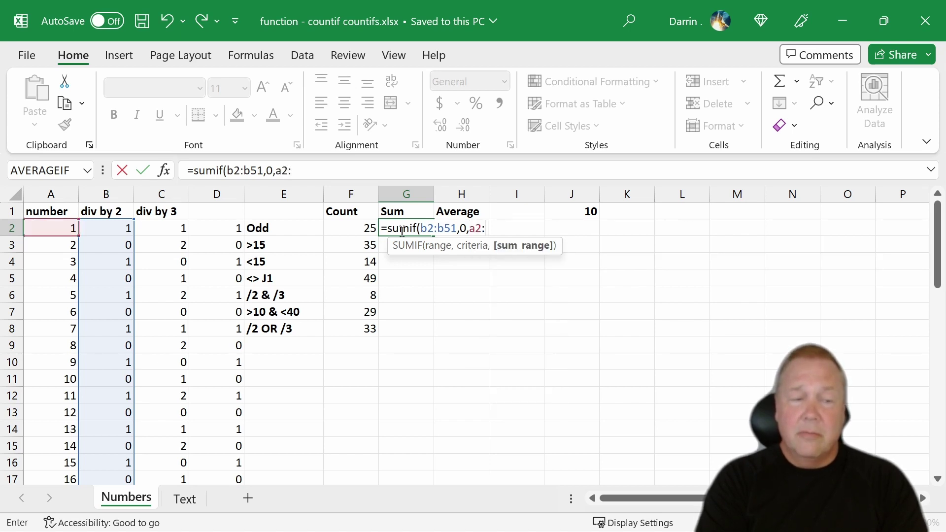
{"action": "type", "text": "a51"}
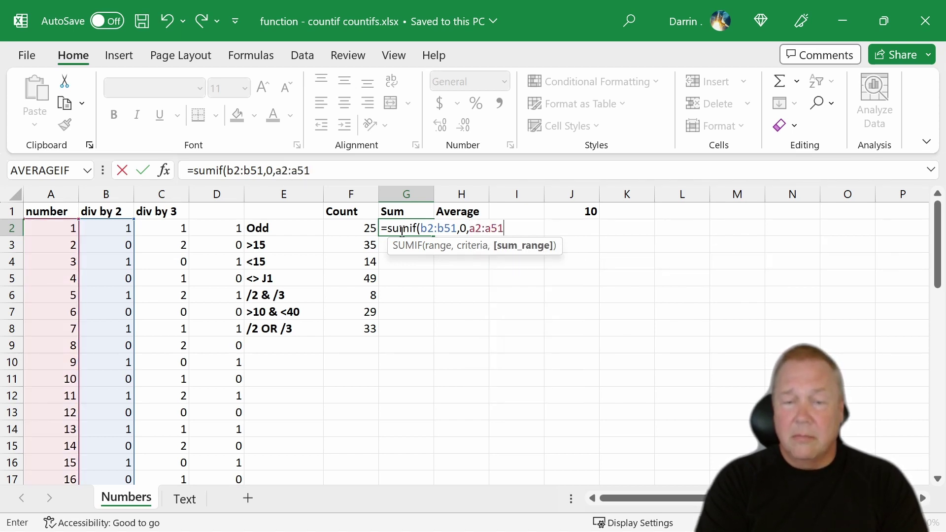
{"action": "type", "text": ")"}
{"action": "key", "text": "Return"}
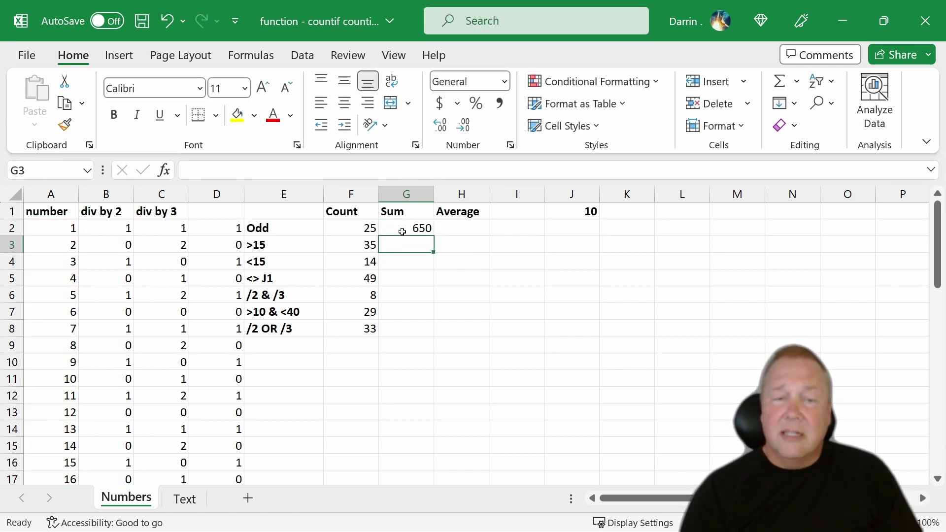
Review the range, criteria and sum range arguments of the SUMIF formula in G2.
{"action": "left_click", "coordinate": [403, 232]}
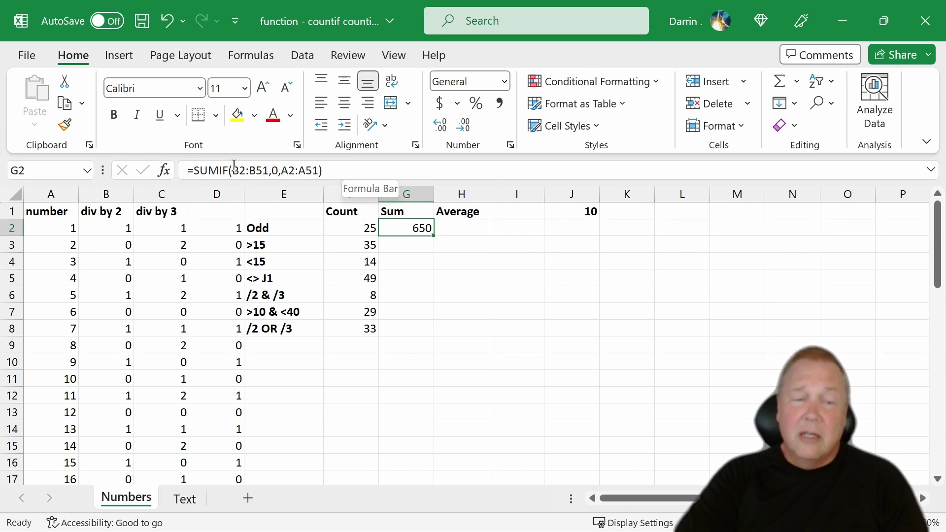
{"action": "left_click_drag", "start_coordinate": [235, 170], "coordinate": [269, 170]}
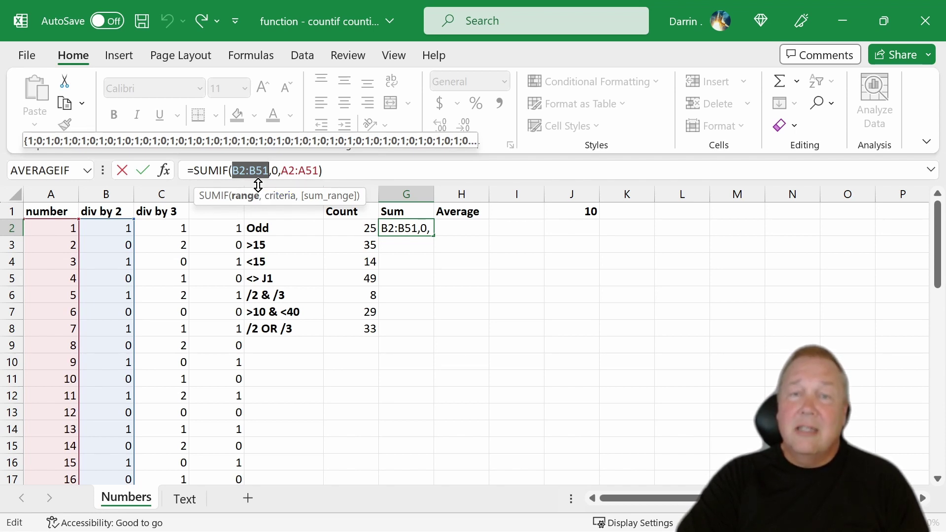
{"action": "left_click", "coordinate": [274, 170]}
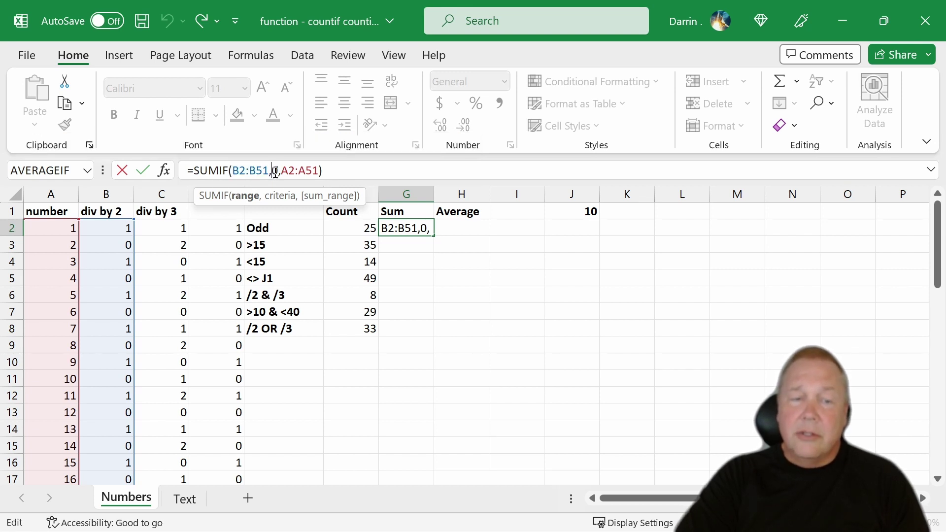
{"action": "double_click", "coordinate": [275, 171]}
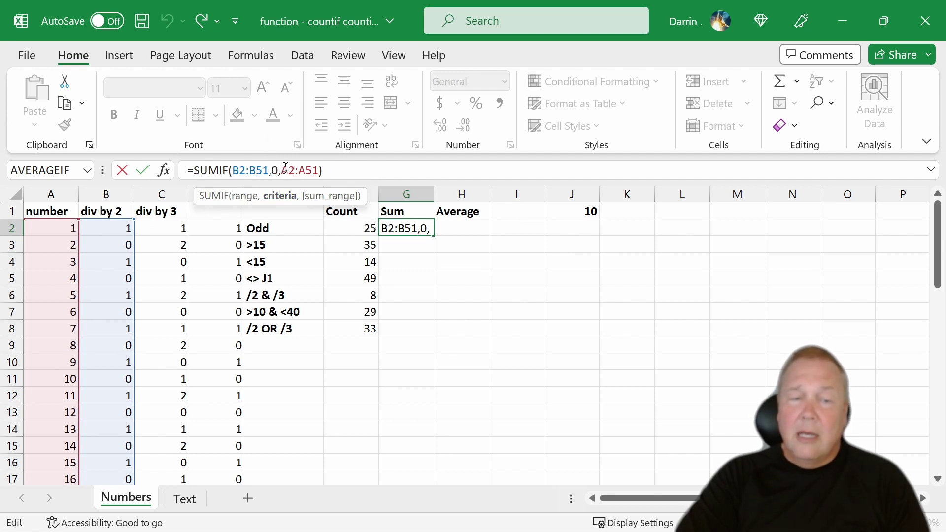
{"action": "left_click_drag", "start_coordinate": [281, 170], "coordinate": [320, 171]}
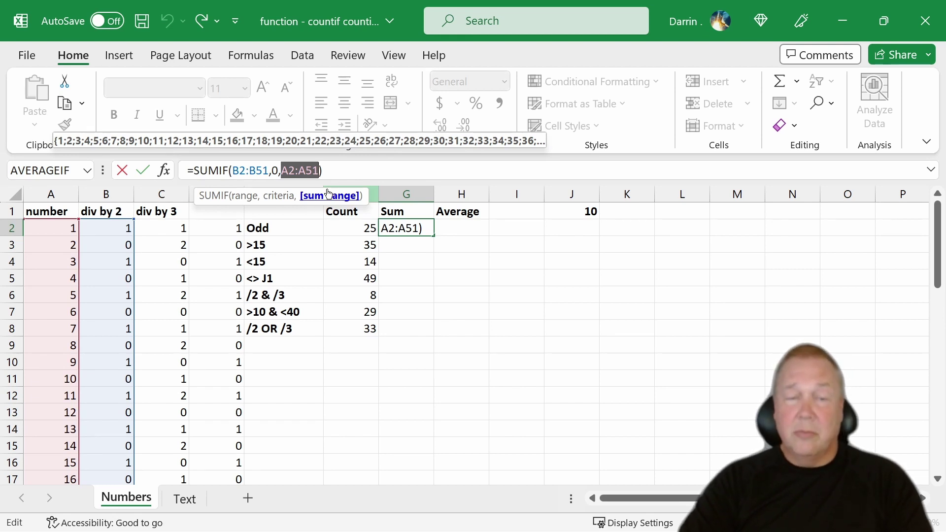
{"action": "key", "text": "ctrl+Return"}
Enter the formula =SUMIF(A2:A51,">15") in cell G3 to sum the numbers greater than 15.
{"action": "left_click", "coordinate": [402, 245]}
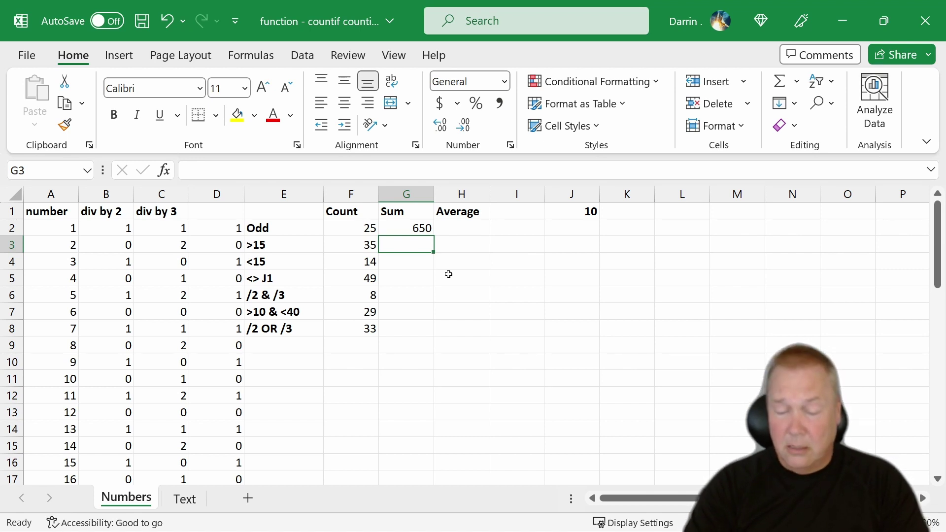
{"action": "type", "text": "=sumif"}
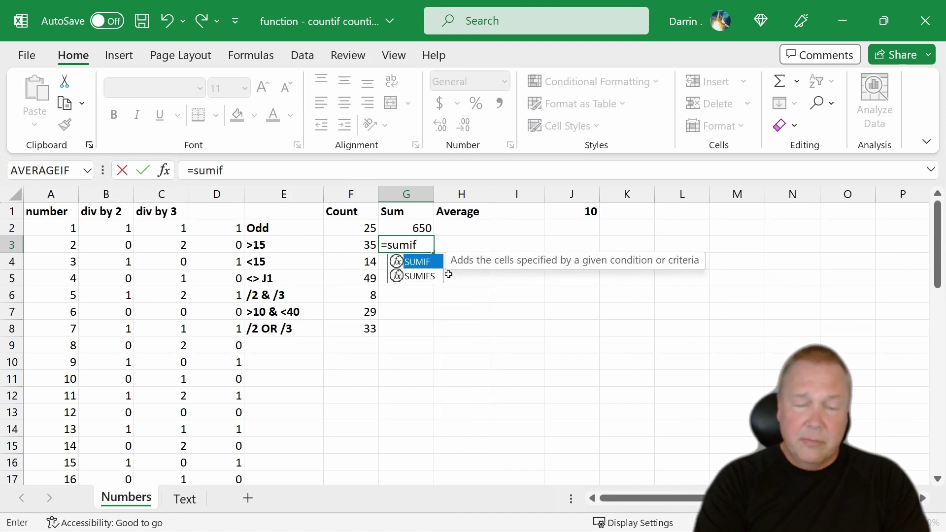
{"action": "type", "text": "("}
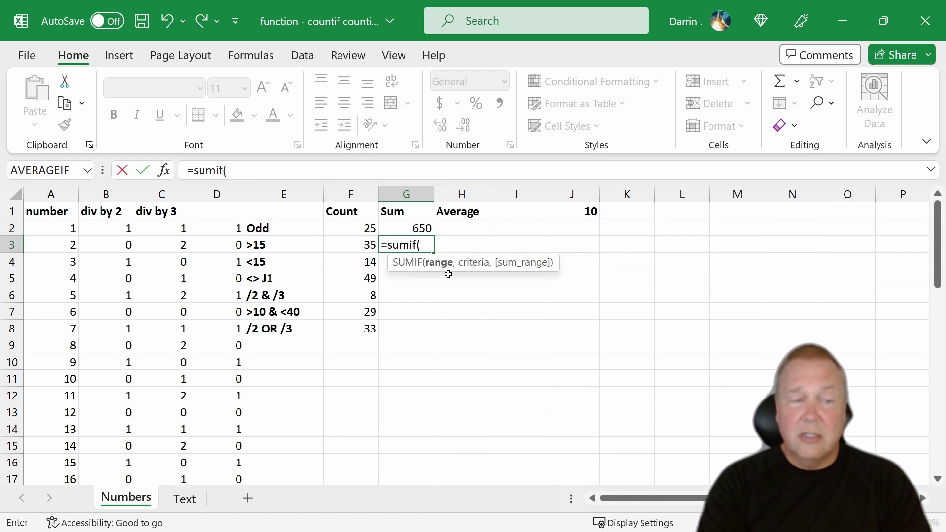
{"action": "type", "text": "a"}
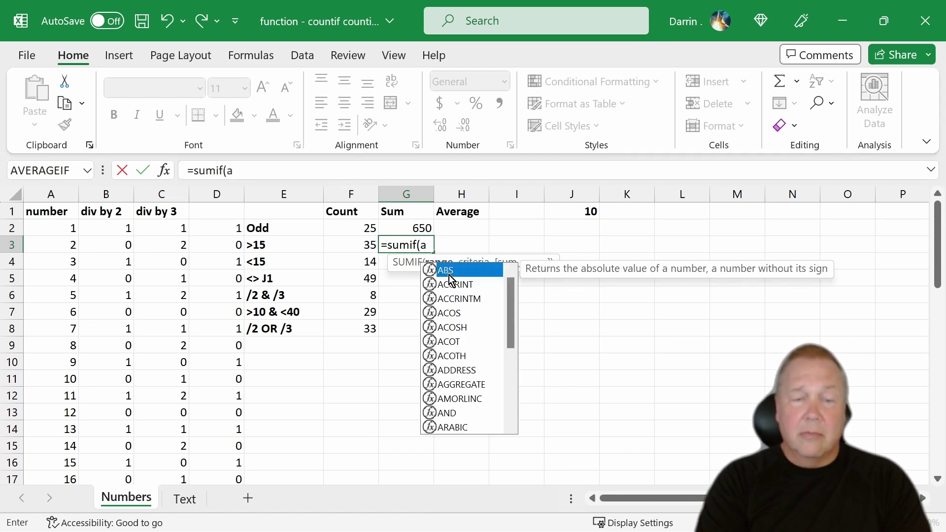
{"action": "type", "text": "2:a"}
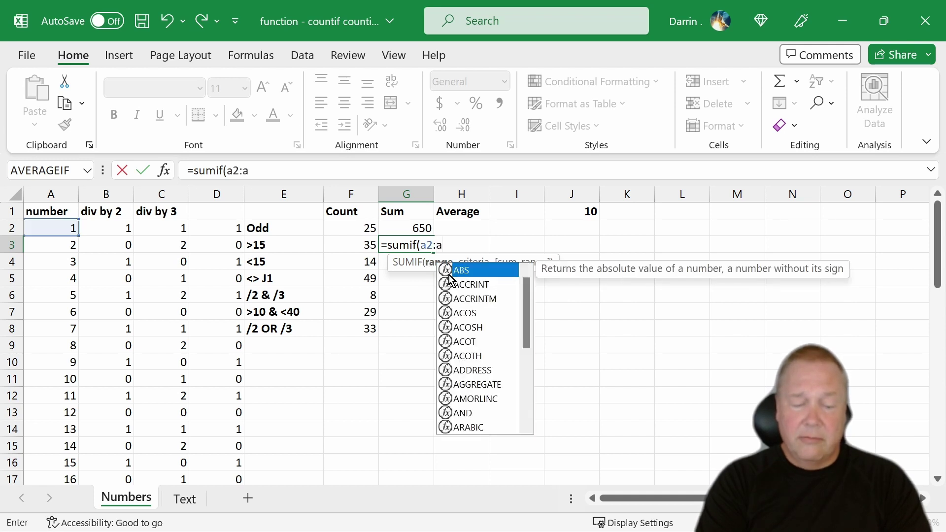
{"action": "type", "text": "51"}
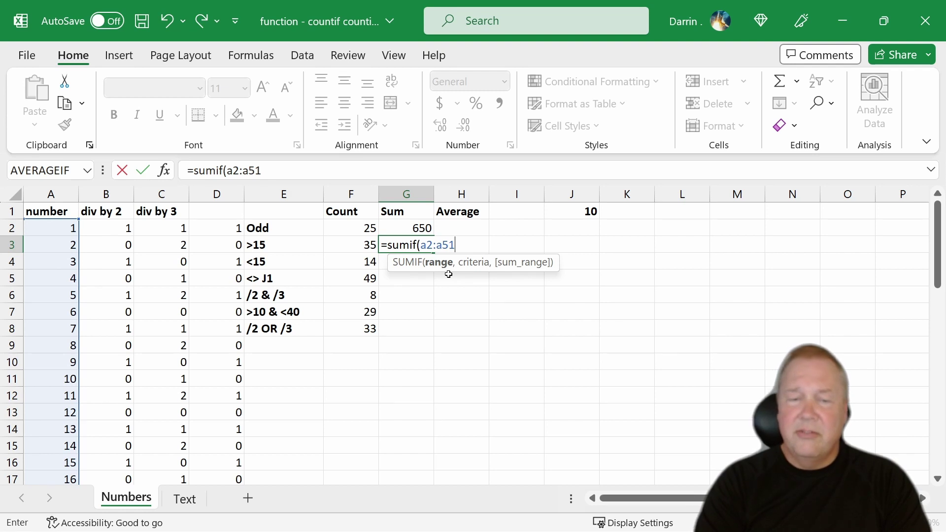
{"action": "type", "text": ","}
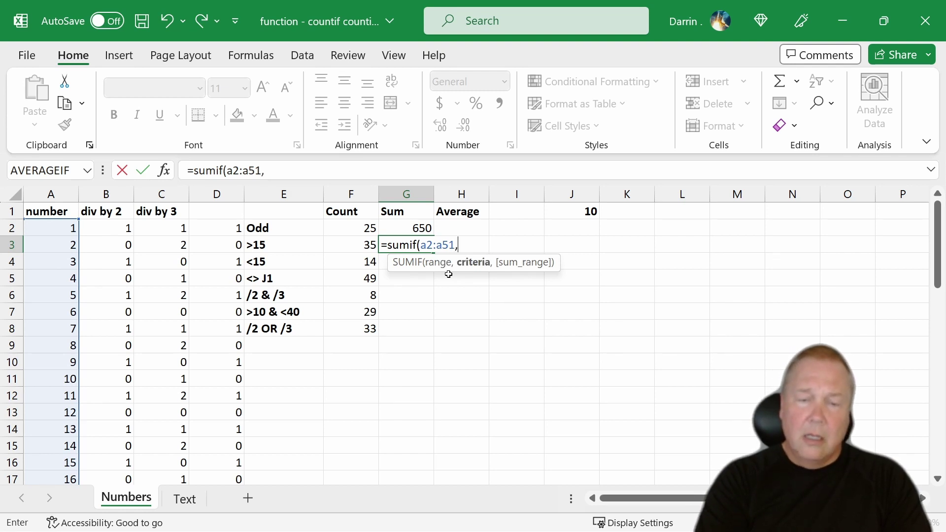
{"action": "type", "text": "\""}
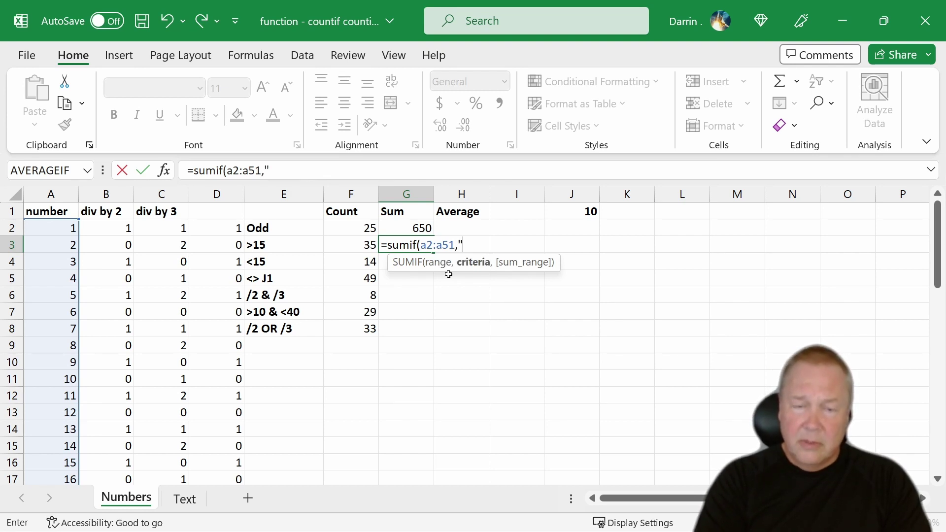
{"action": "type", "text": "<"}
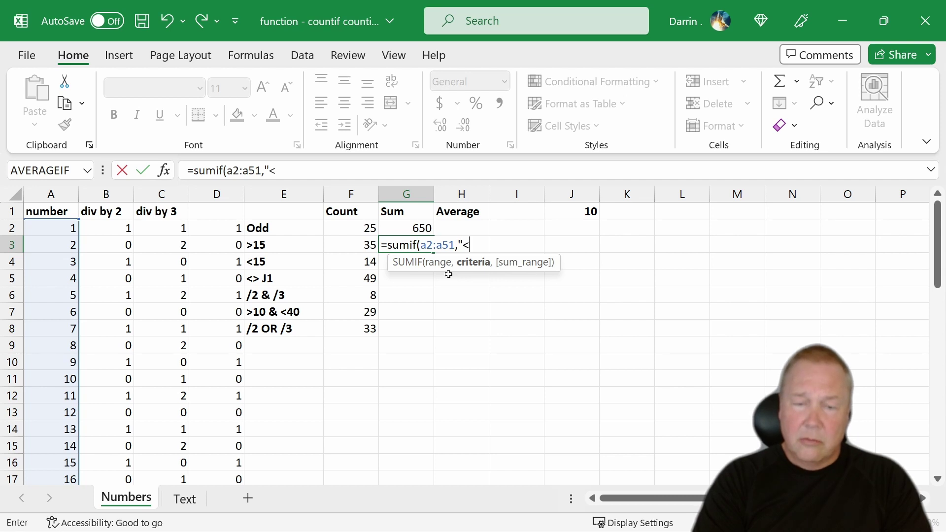
{"action": "key", "text": "BackSpace"}
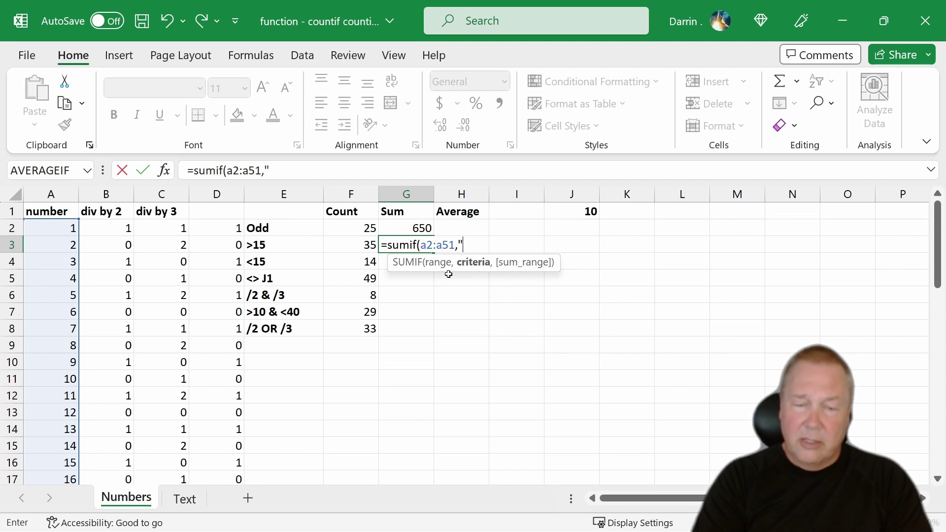
{"action": "type", "text": ">"}
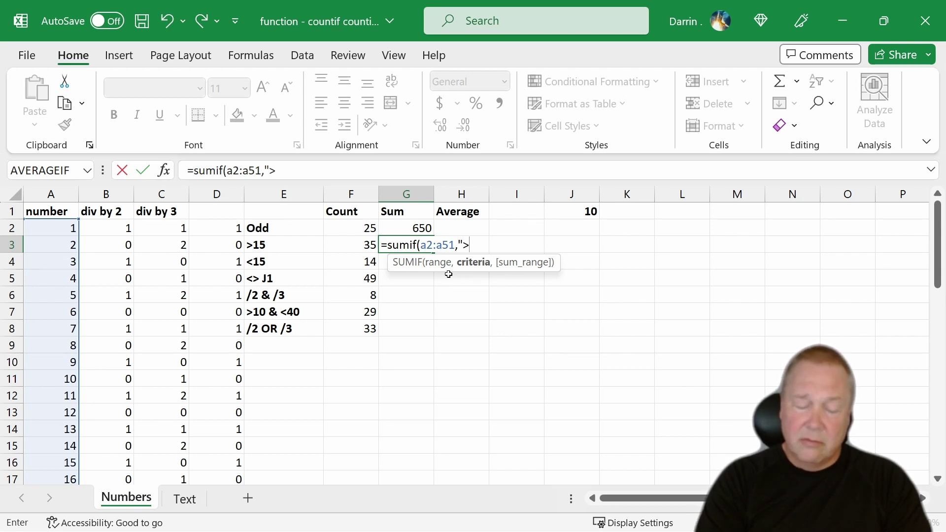
{"action": "type", "text": "15\""}
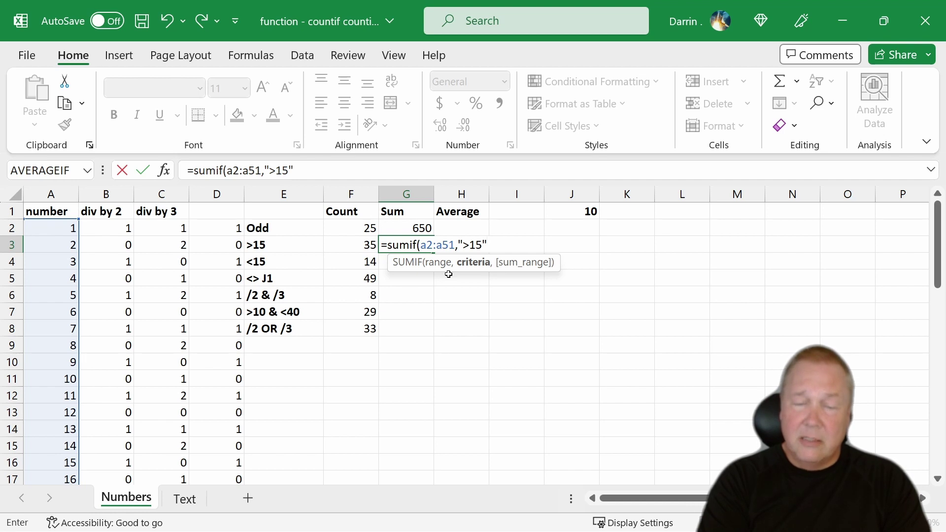
{"action": "type", "text": ")"}
{"action": "key", "text": "Return"}
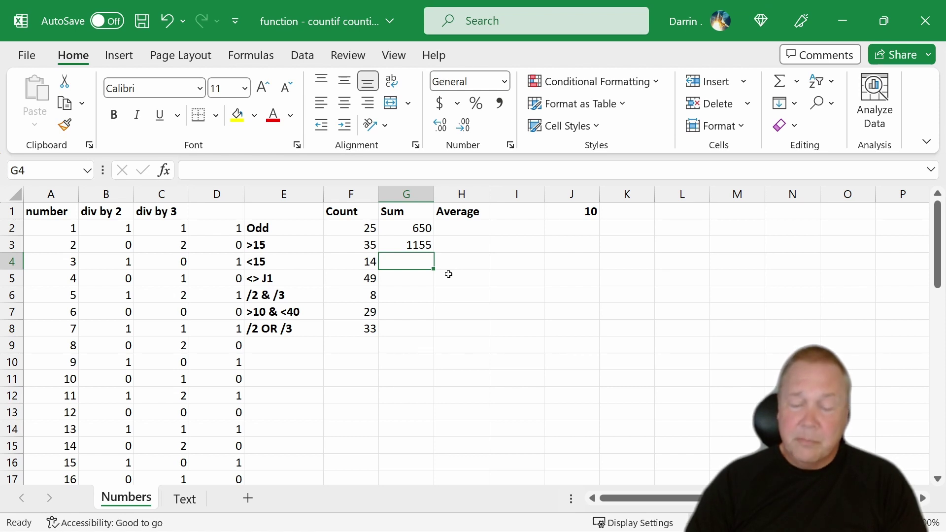
{"action": "key", "text": "Up"}
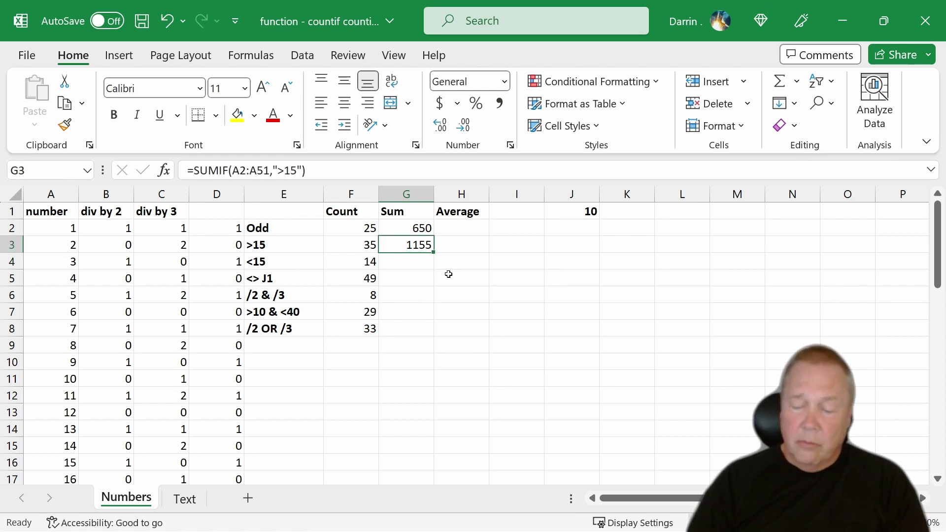
Enter the formula =SUMIF(A2:A51,"<"&15,A2:A51) in cell G4 to sum the numbers below 15.
{"action": "key", "text": "Down"}
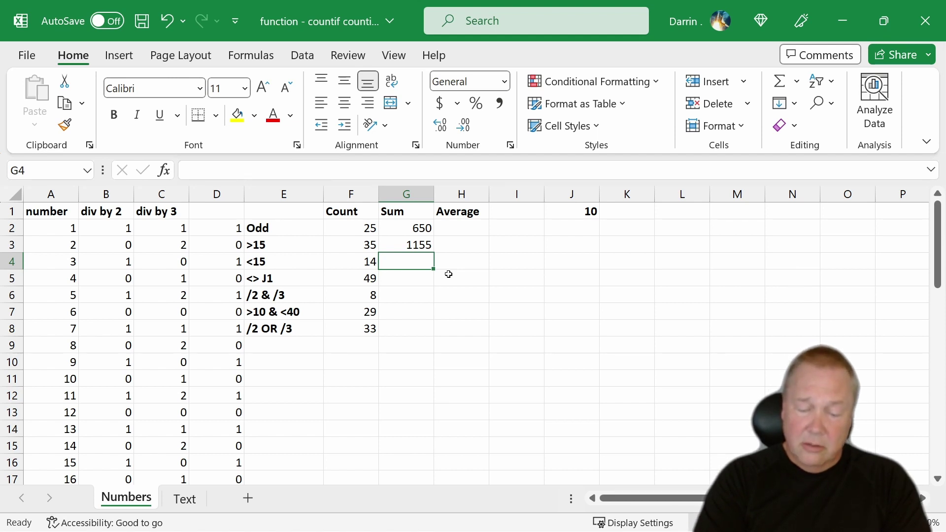
{"action": "type", "text": "=sum"}
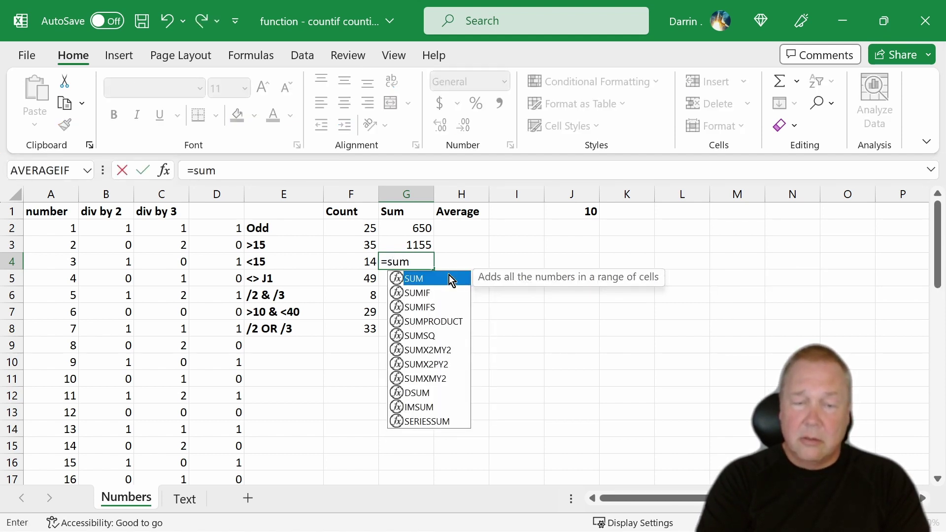
{"action": "type", "text": "if("}
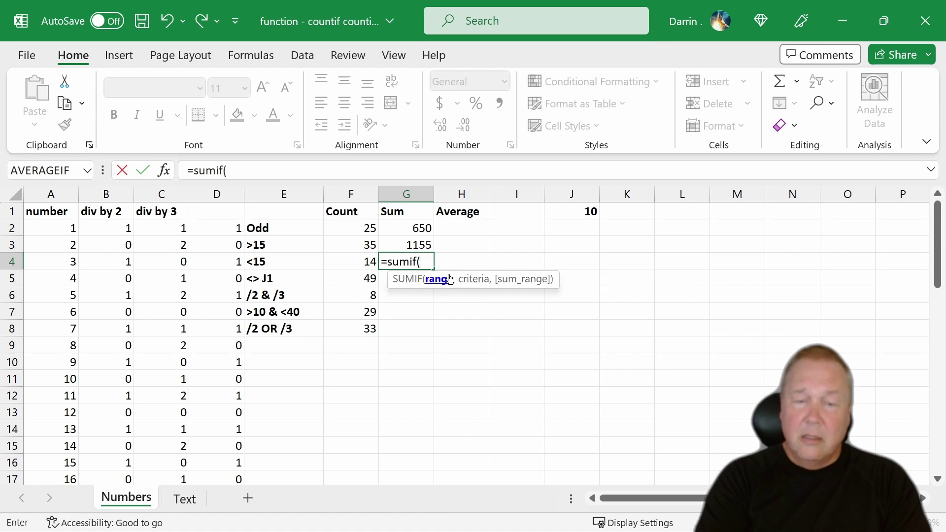
{"action": "type", "text": "a2:"}
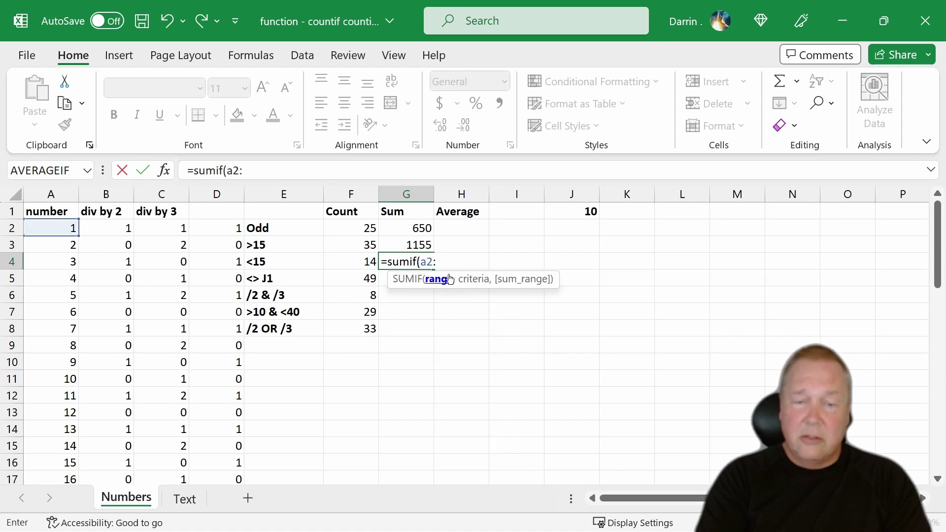
{"action": "type", "text": "a51"}
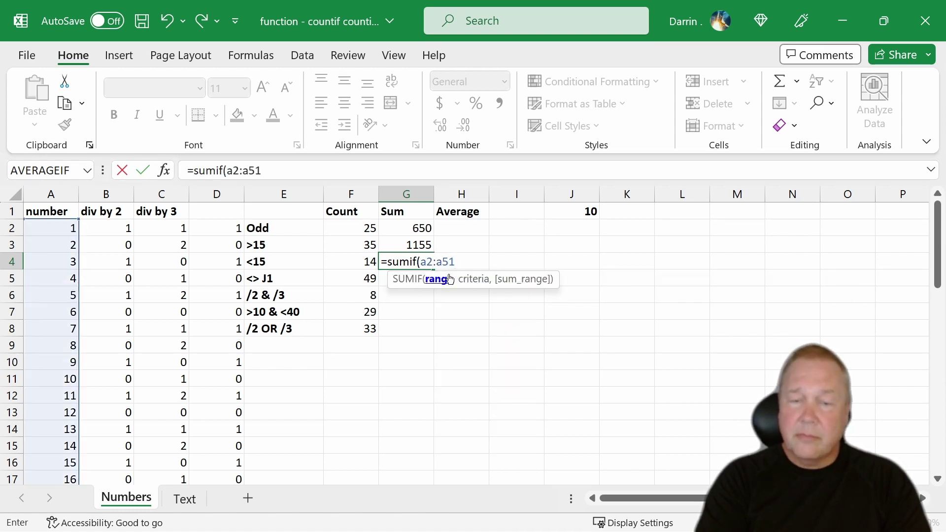
{"action": "type", "text": ","}
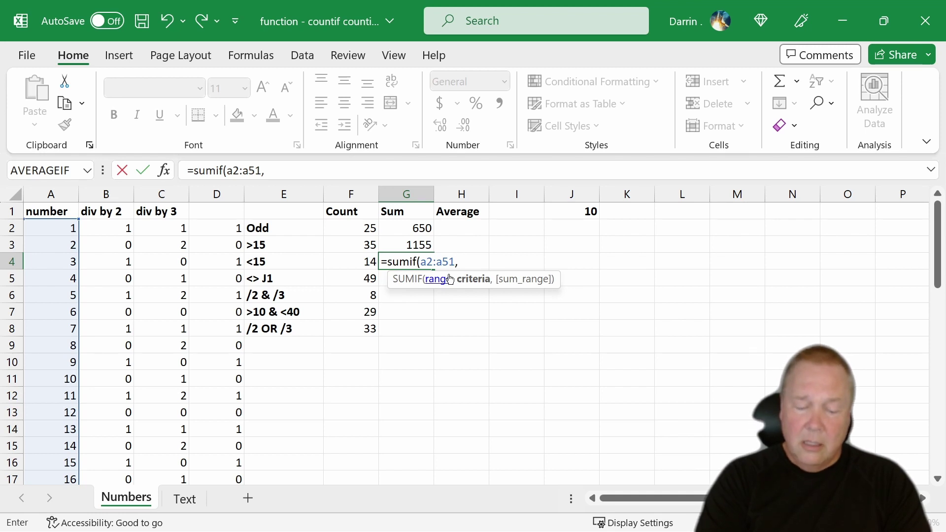
{"action": "type", "text": "\""}
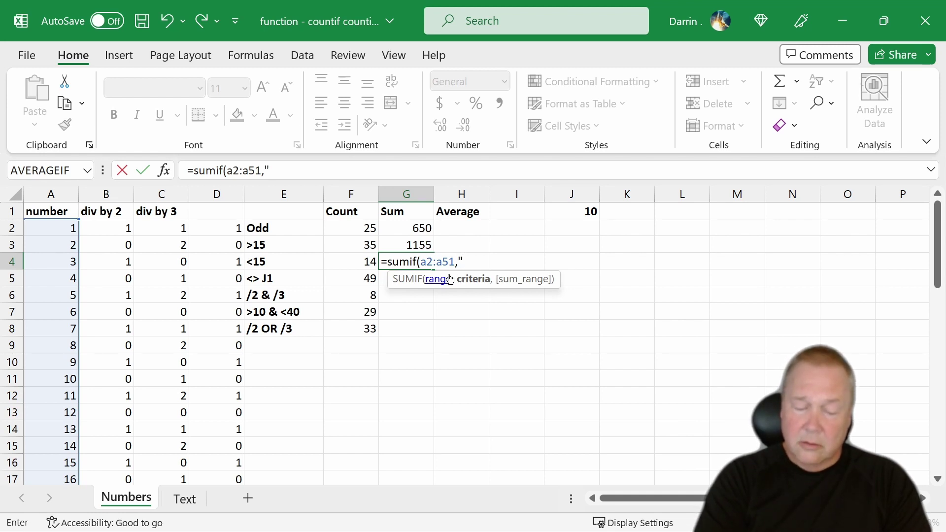
{"action": "type", "text": "<"}
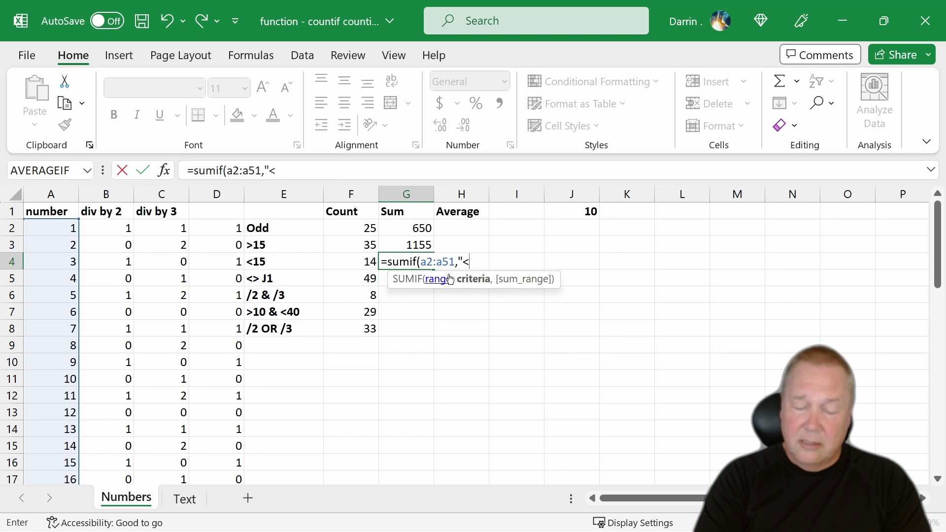
{"action": "type", "text": "\"&"}
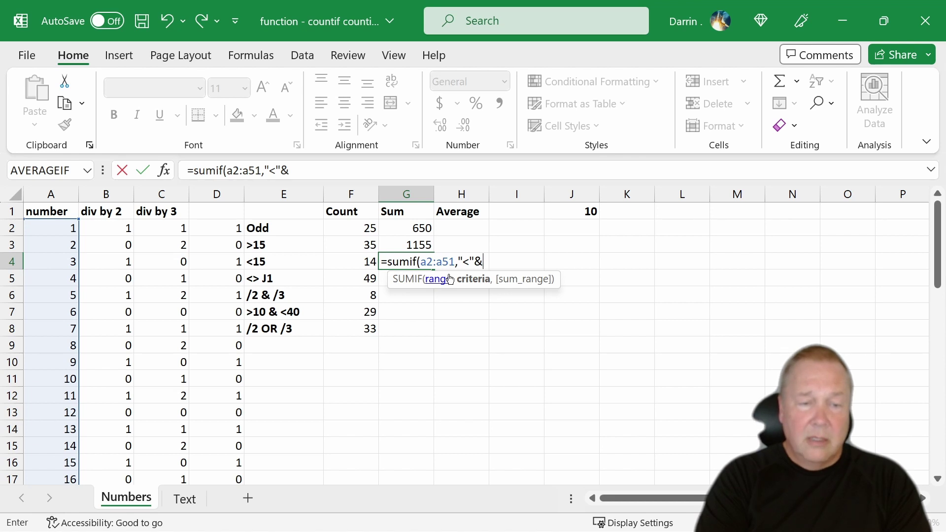
{"action": "type", "text": "15"}
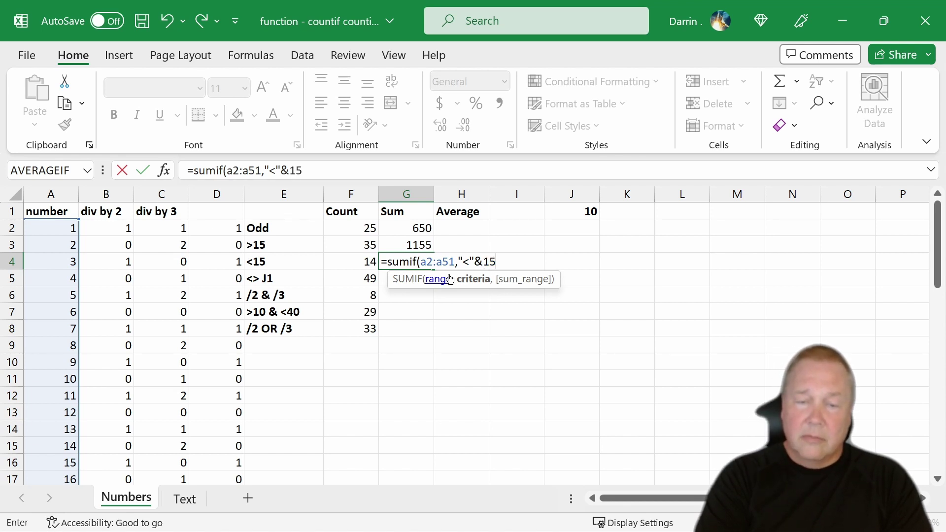
{"action": "type", "text": ","}
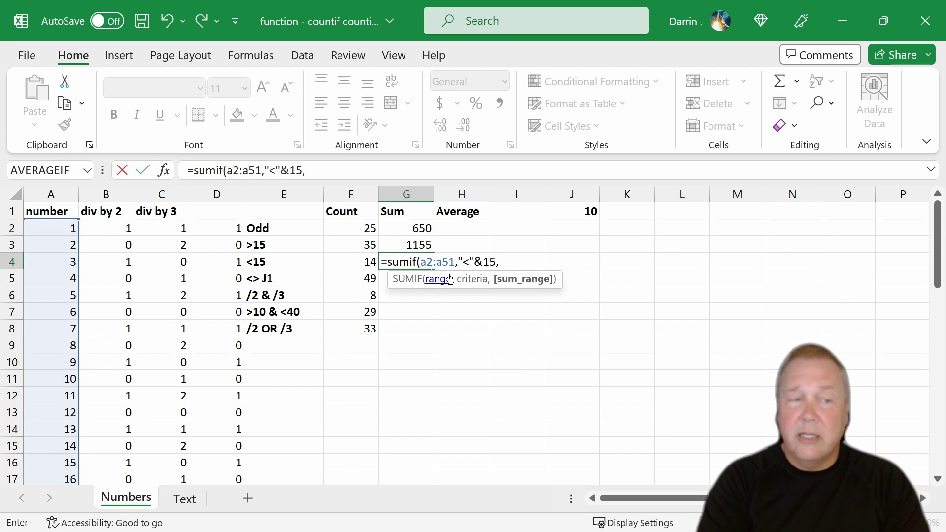
{"action": "type", "text": "a2:a"}
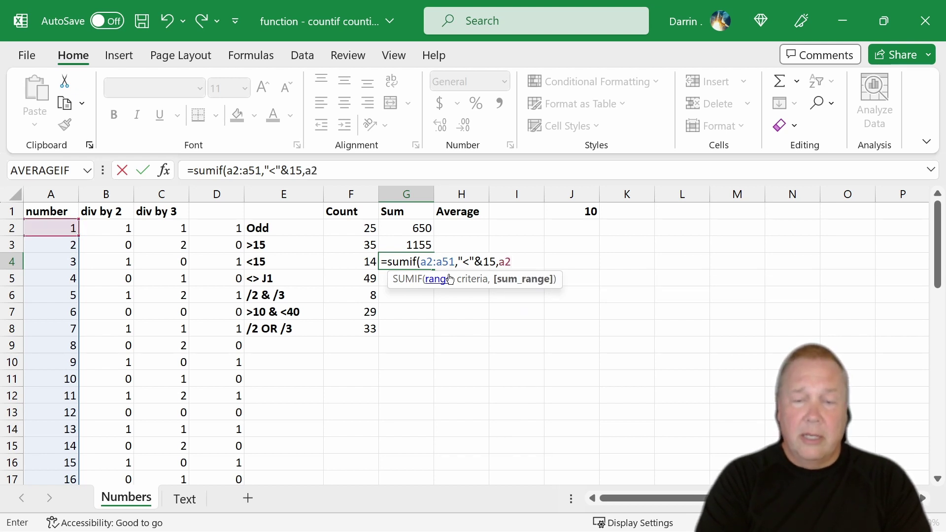
{"action": "type", "text": "51"}
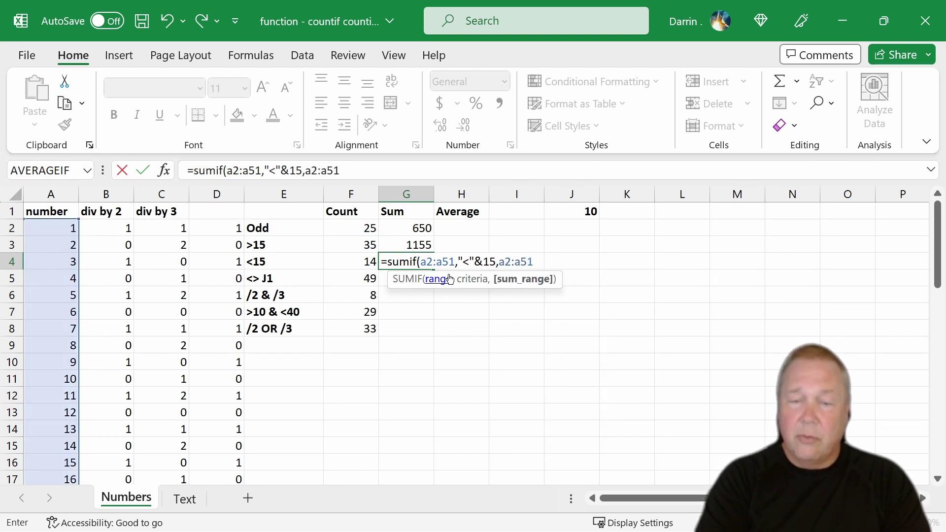
{"action": "type", "text": ")"}
{"action": "key", "text": "Return"}
{"action": "key", "text": "Up"}
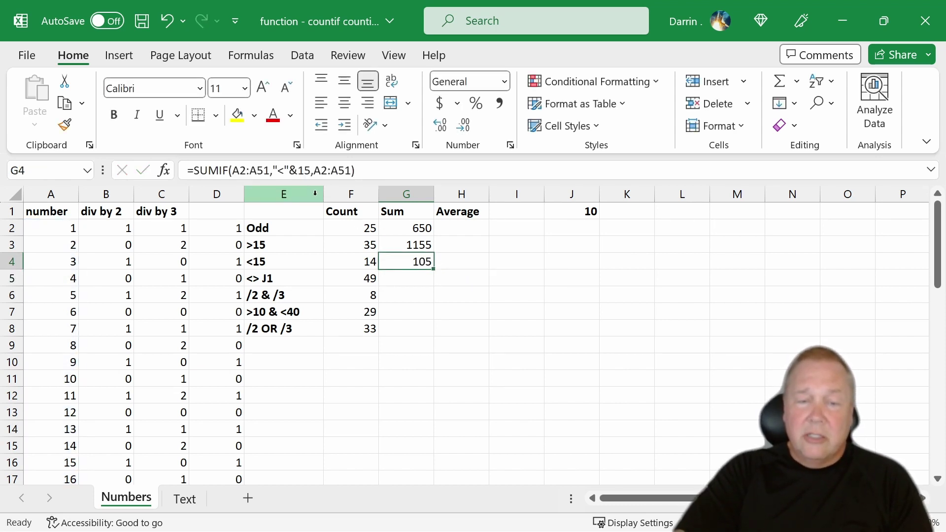
Compare how the criteria argument is written in the SUMIF formulas of cells G3 and G4.
{"action": "left_click", "coordinate": [272, 171]}
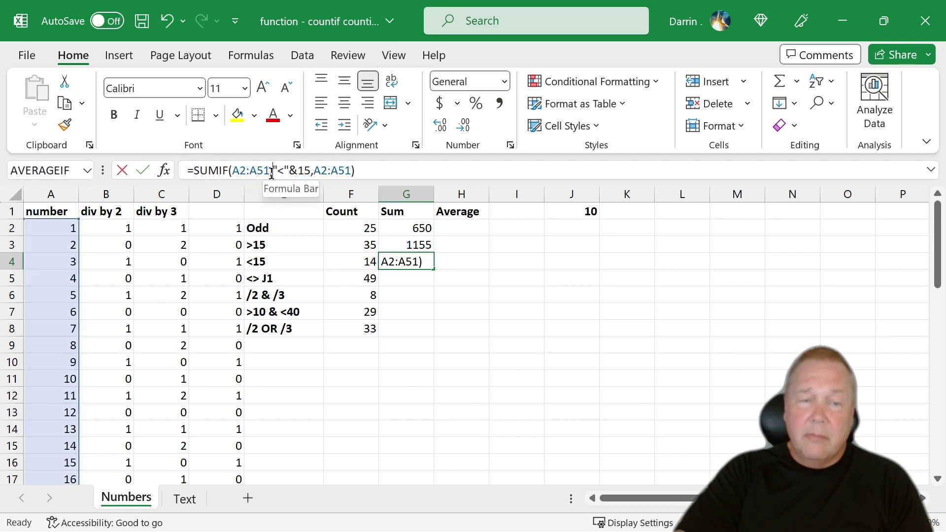
{"action": "left_click_drag", "start_coordinate": [272, 171], "coordinate": [315, 171]}
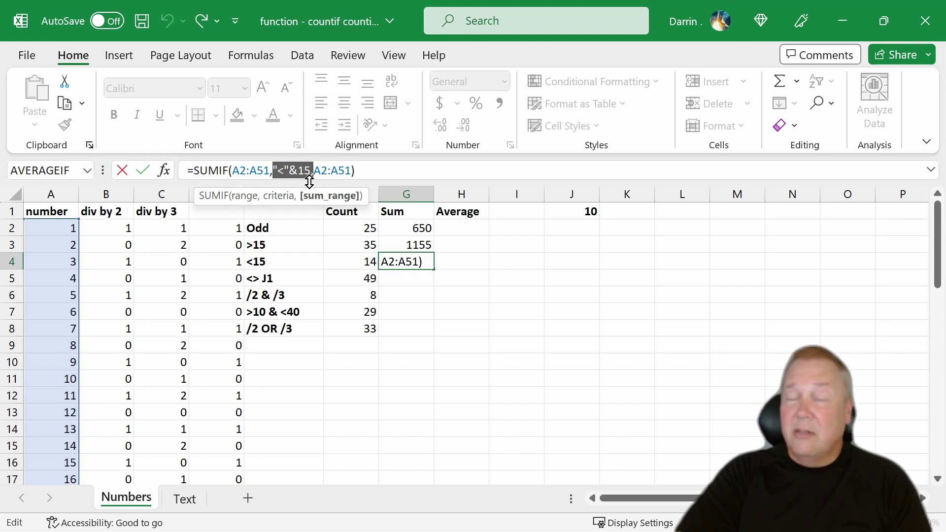
{"action": "left_click", "coordinate": [393, 244]}
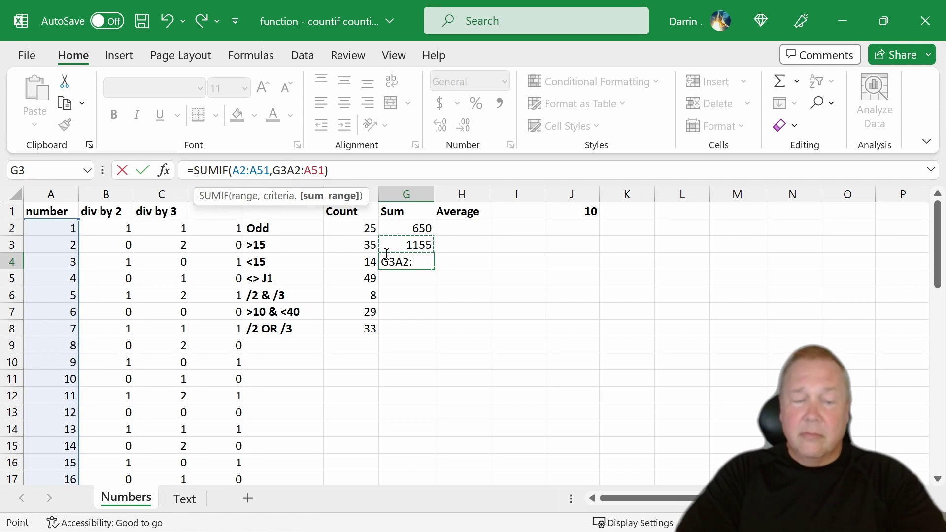
{"action": "key", "text": "Escape"}
{"action": "left_click", "coordinate": [393, 244]}
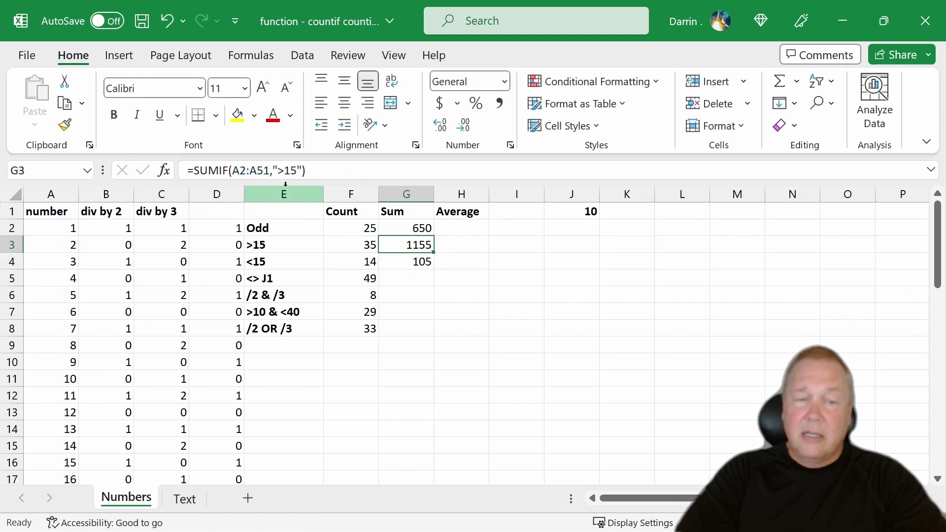
{"action": "left_click", "coordinate": [278, 168]}
{"action": "left_click_drag", "start_coordinate": [273, 170], "coordinate": [301, 171]}
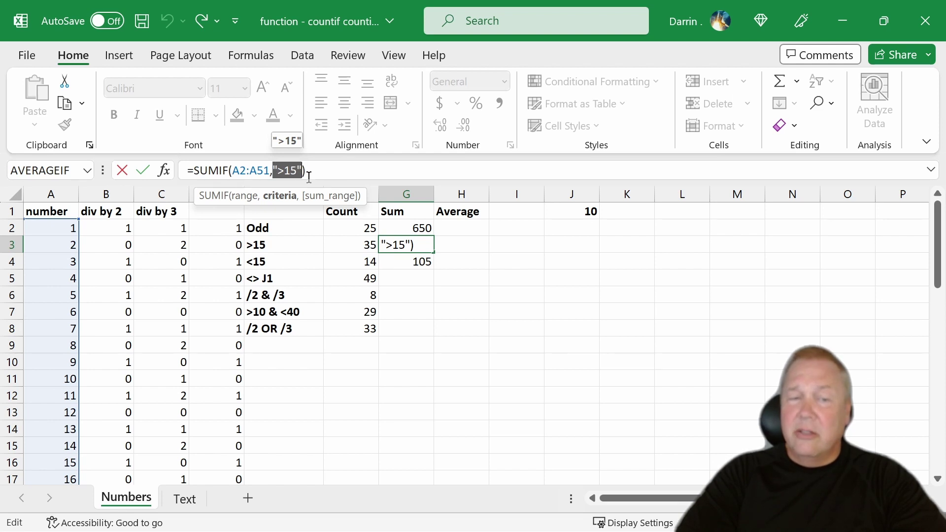
{"action": "key", "text": "ctrl+Return"}
{"action": "left_click", "coordinate": [416, 261]}
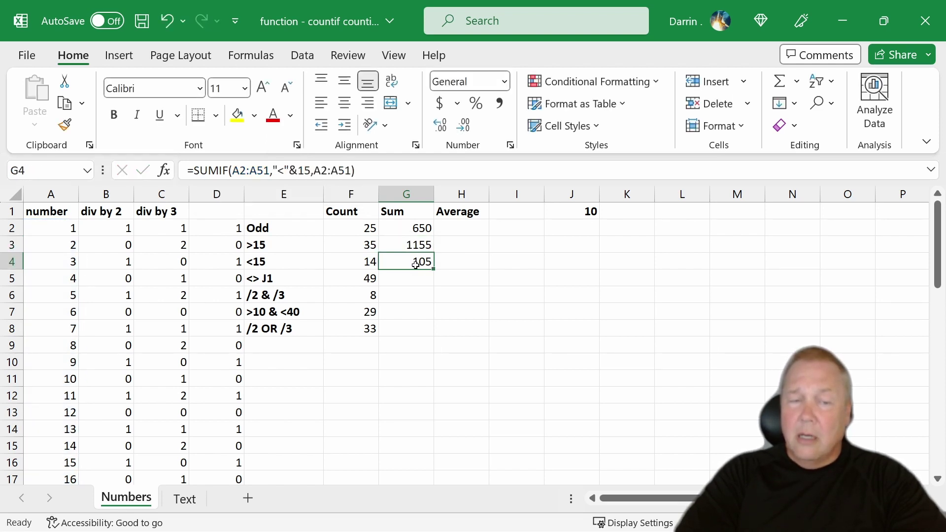
{"action": "double_click", "coordinate": [305, 171]}
{"action": "left_click", "coordinate": [298, 172]}
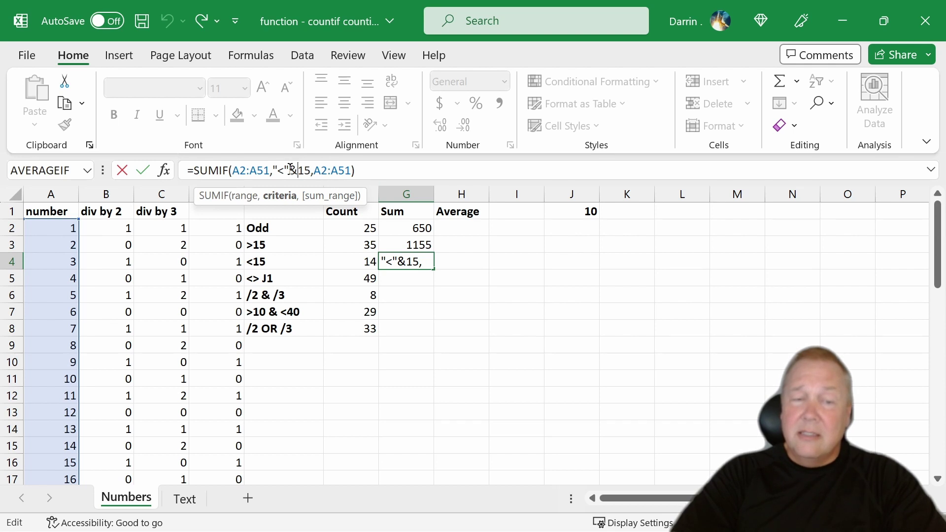
{"action": "left_click_drag", "start_coordinate": [270, 169], "coordinate": [310, 169]}
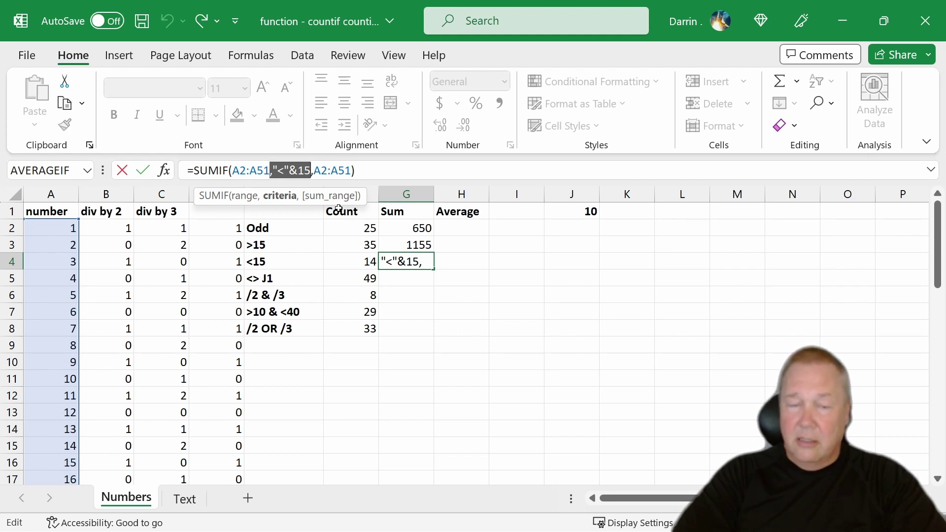
{"action": "key", "text": "ctrl+Return"}
Enter the formula =SUMIF(A2:A51,"<>"&J1) in cell G5 to sum the numbers not equal to the value in J1.
{"action": "left_click", "coordinate": [420, 277]}
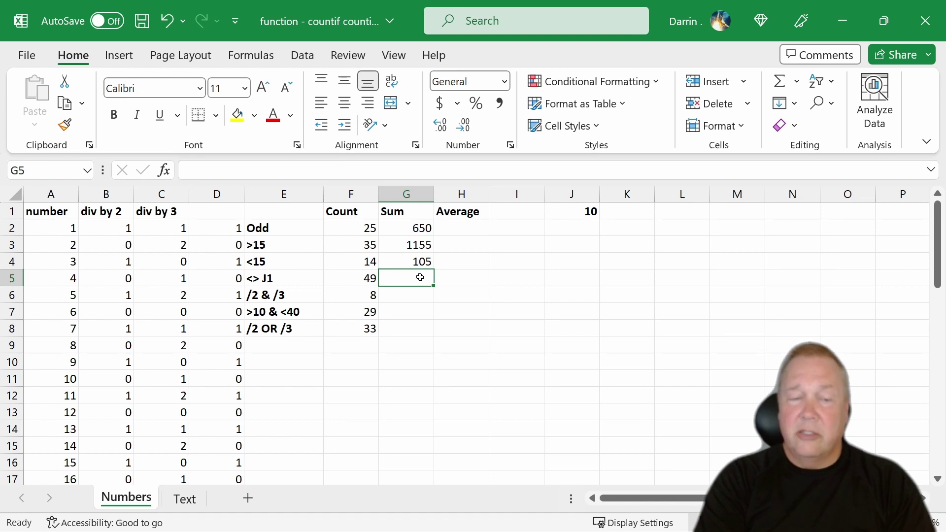
{"action": "type", "text": "="}
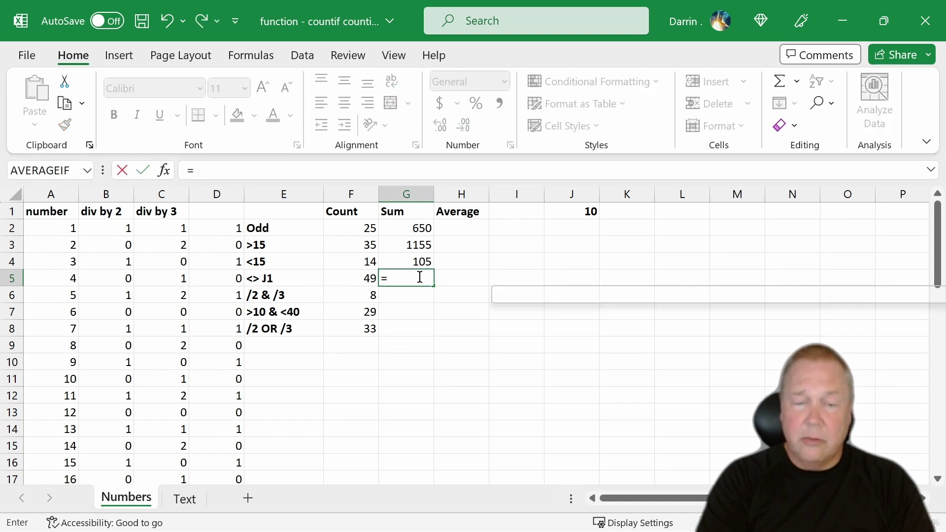
{"action": "type", "text": "sumif("}
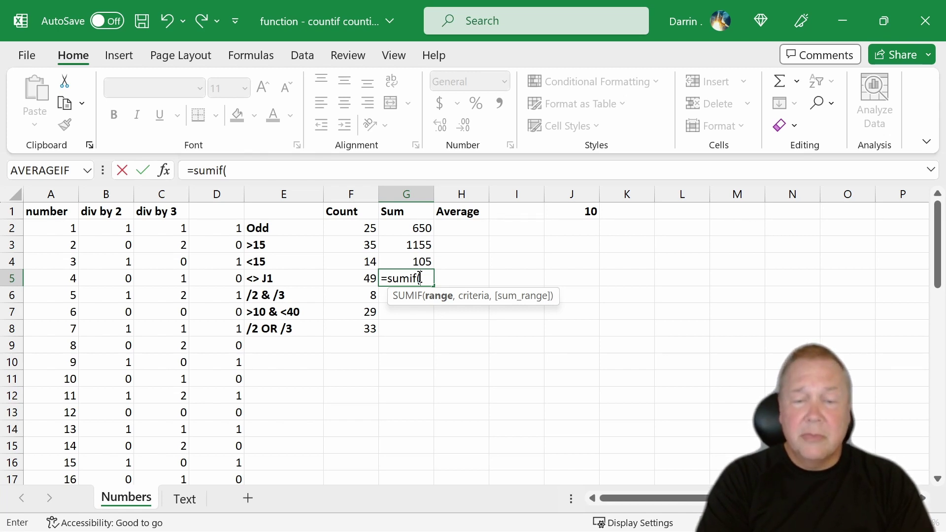
{"action": "type", "text": "a2:"}
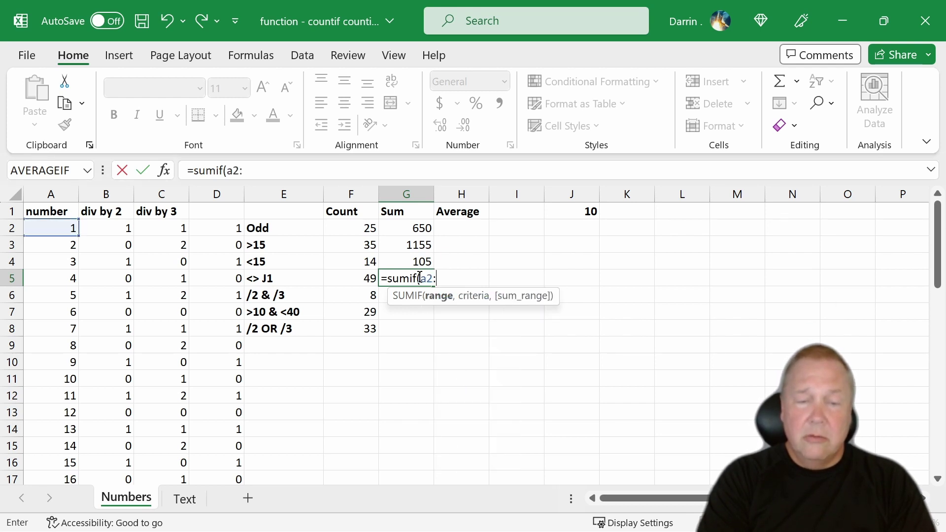
{"action": "type", "text": "a51"}
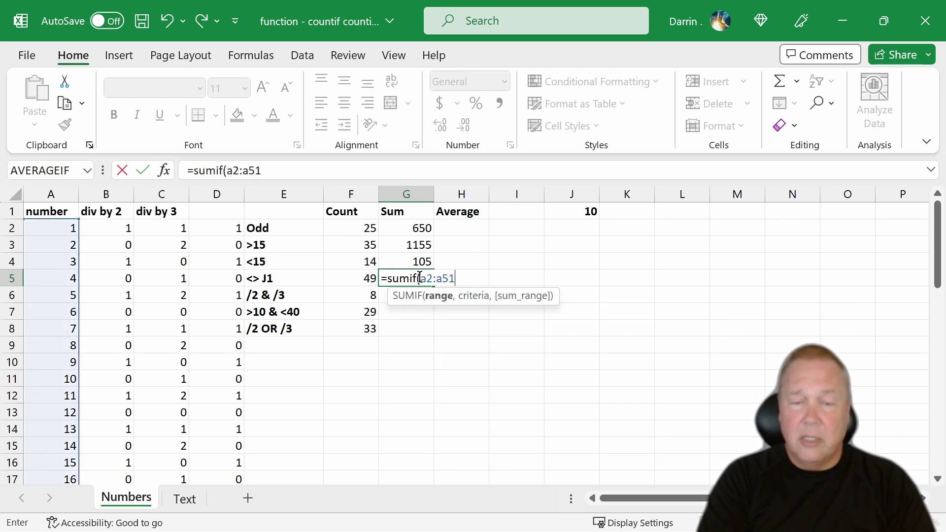
{"action": "type", "text": ","}
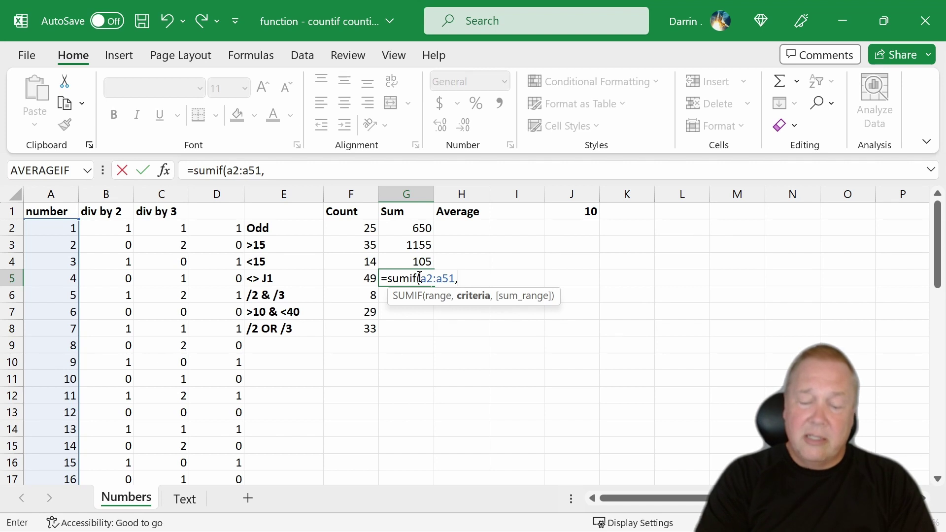
{"action": "type", "text": "\""}
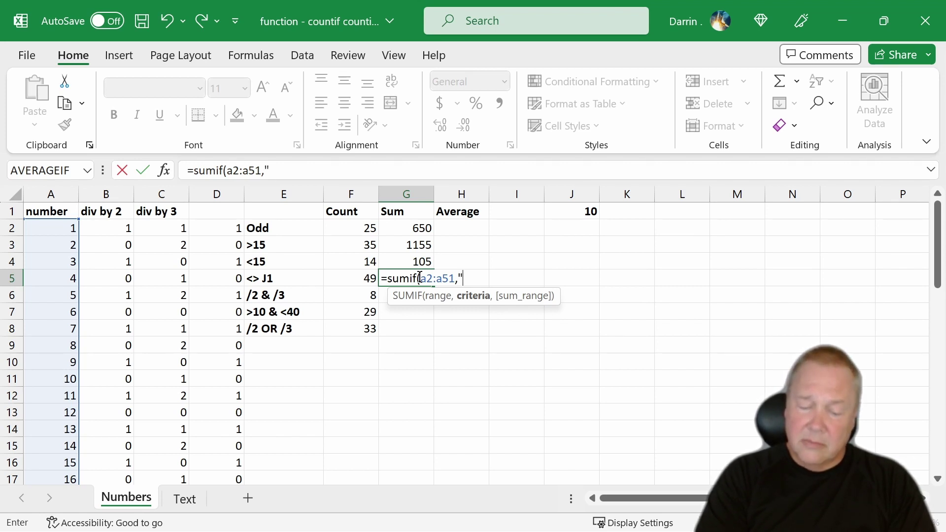
{"action": "type", "text": "<>"}
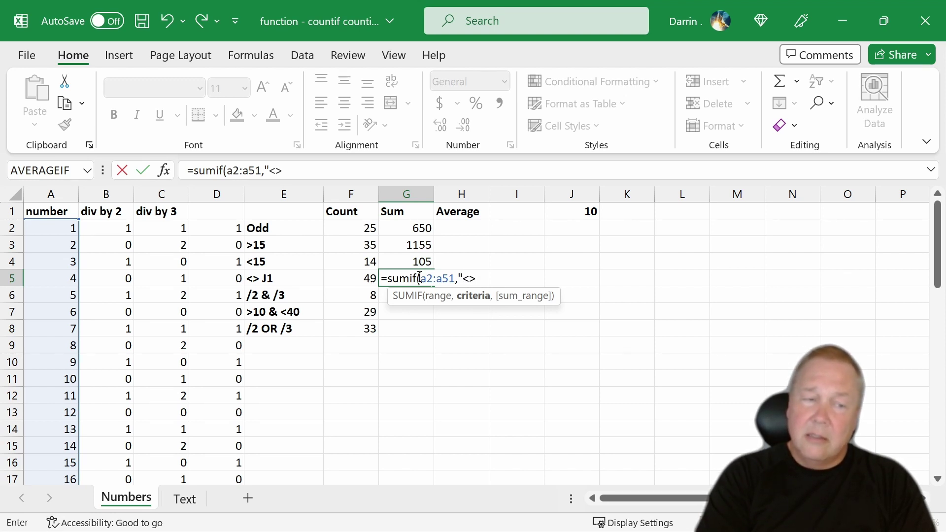
{"action": "type", "text": "j"}
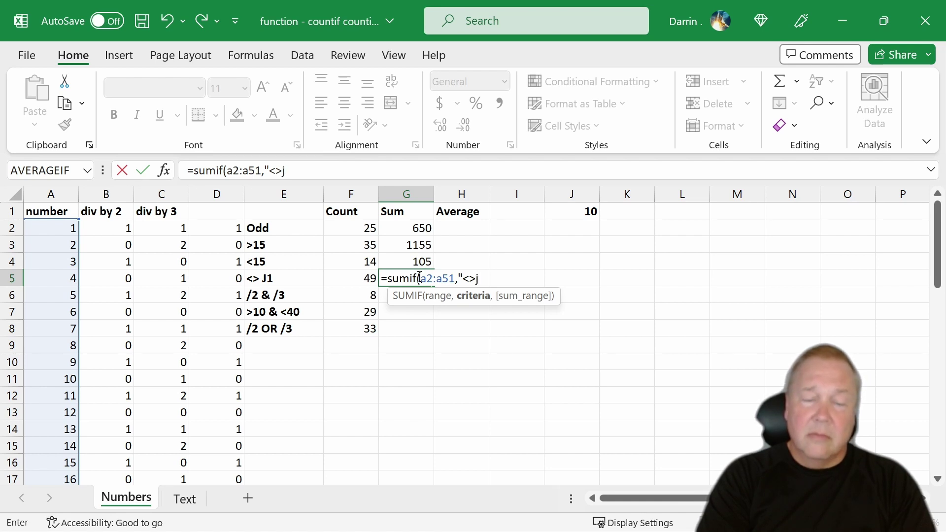
{"action": "key", "text": "BackSpace"}
{"action": "type", "text": "\""}
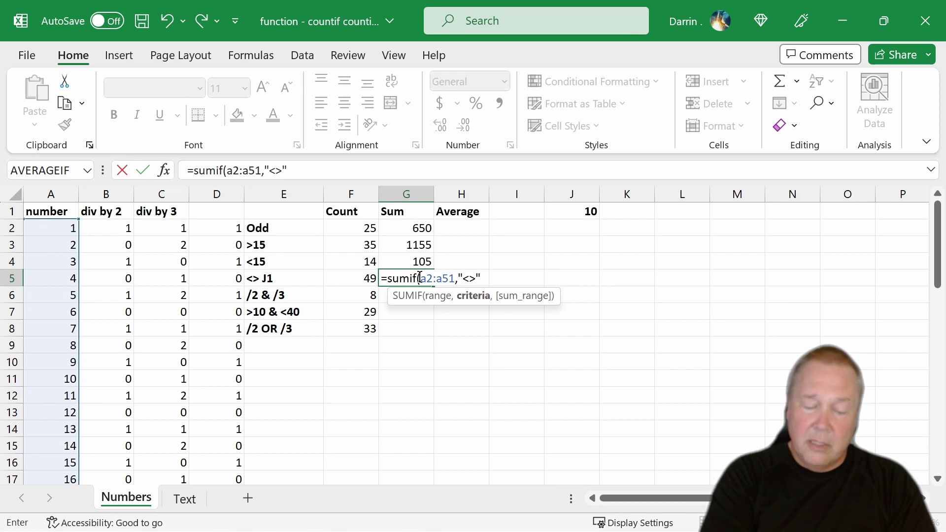
{"action": "type", "text": "&j10"}
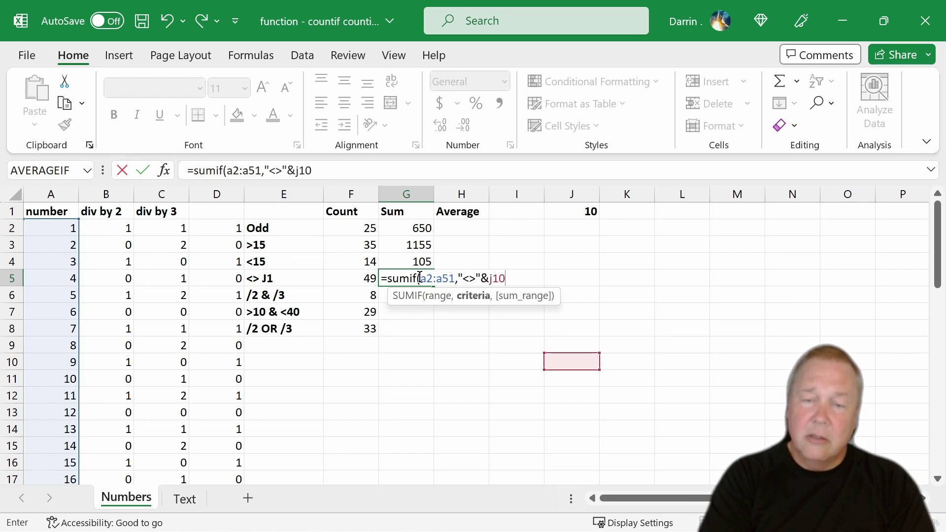
{"action": "key", "text": "BackSpace"}
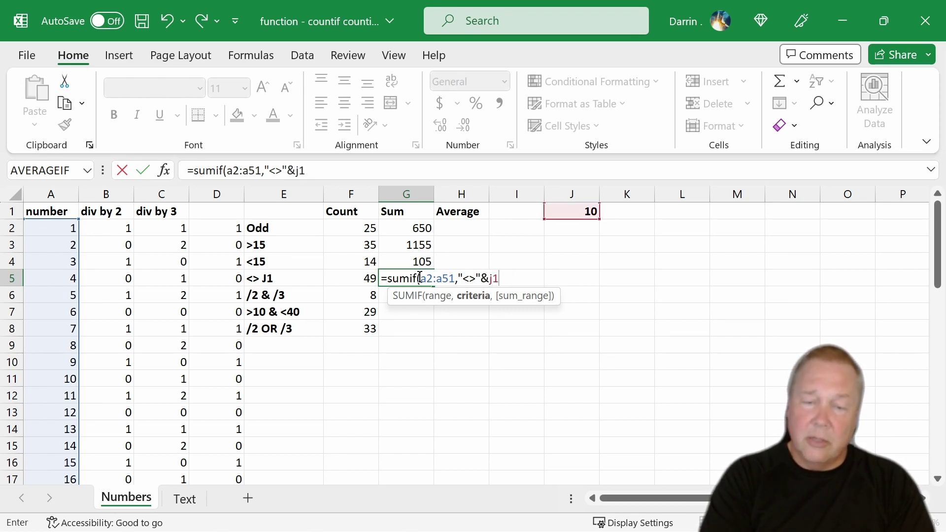
{"action": "type", "text": ")"}
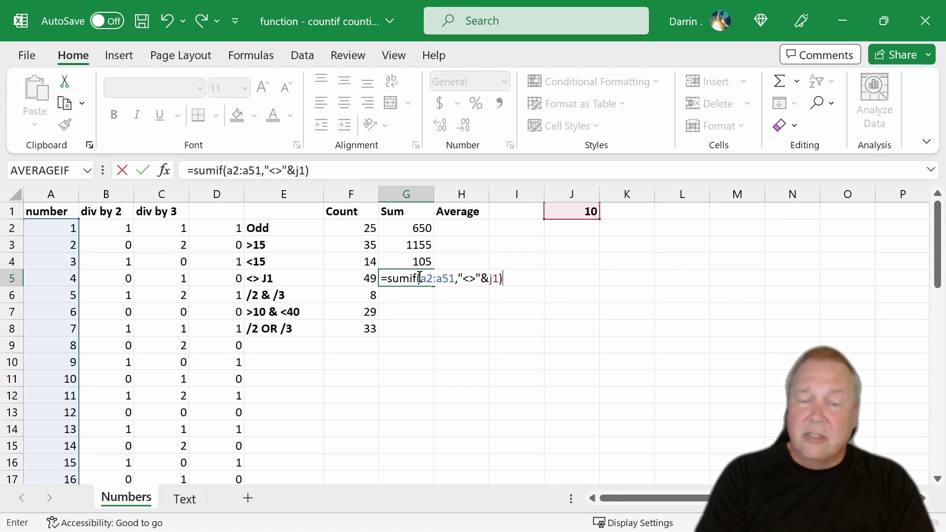
{"action": "key", "text": "Return"}
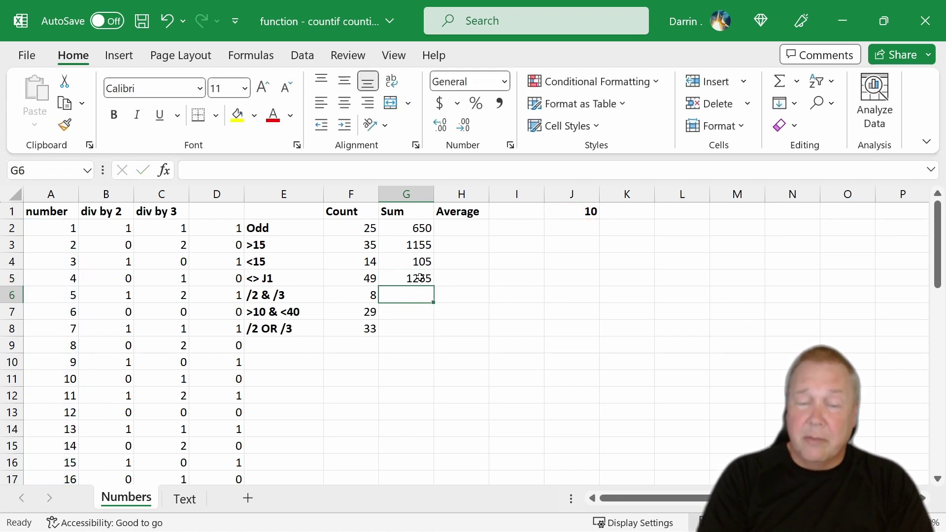
{"action": "key", "text": "Up"}
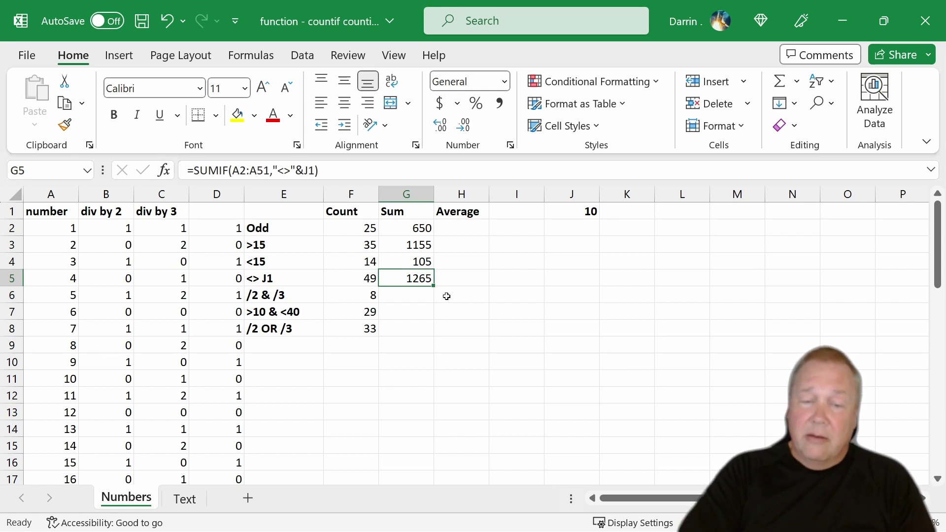
Enter the formula =SUMIFS(A2:A51,B2:B51,0,C2:C51,0) in cell G6 to sum the numbers divisible by both 2 and 3.
{"action": "left_click", "coordinate": [415, 296]}
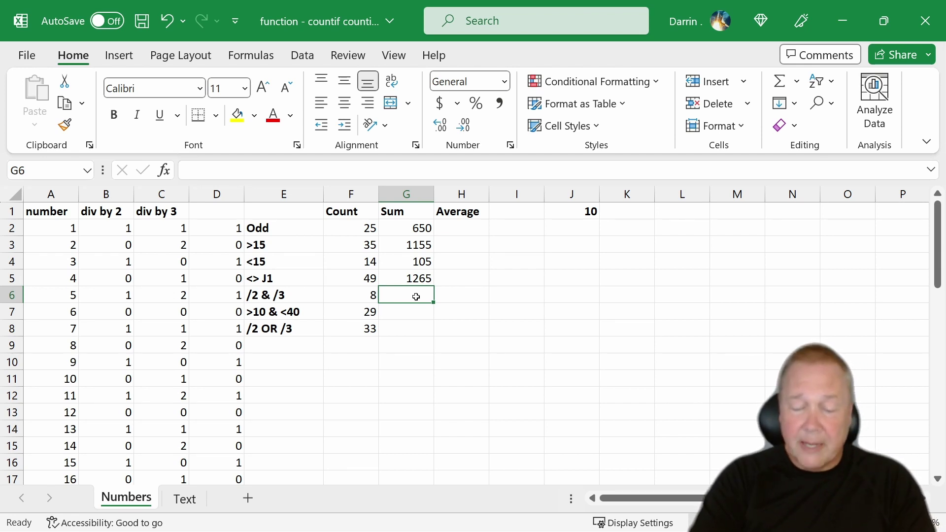
{"action": "type", "text": "="}
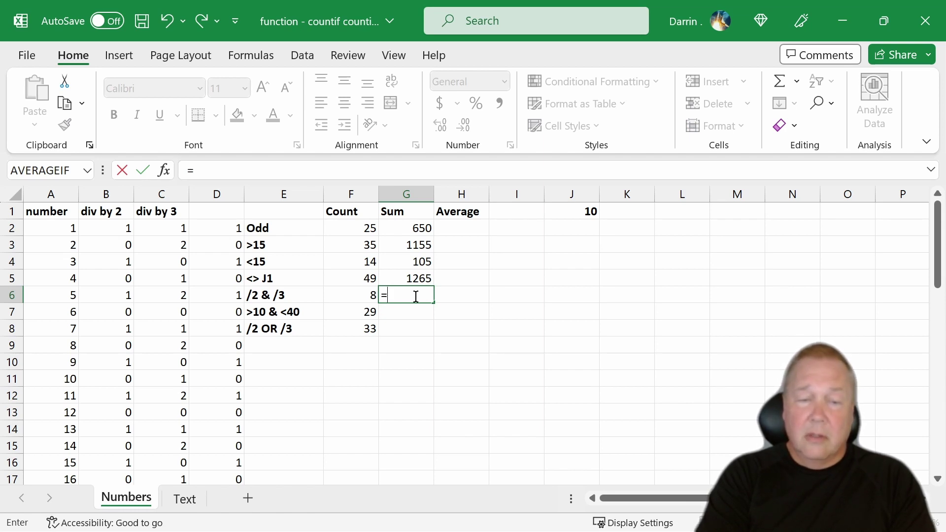
{"action": "type", "text": "sumifs"}
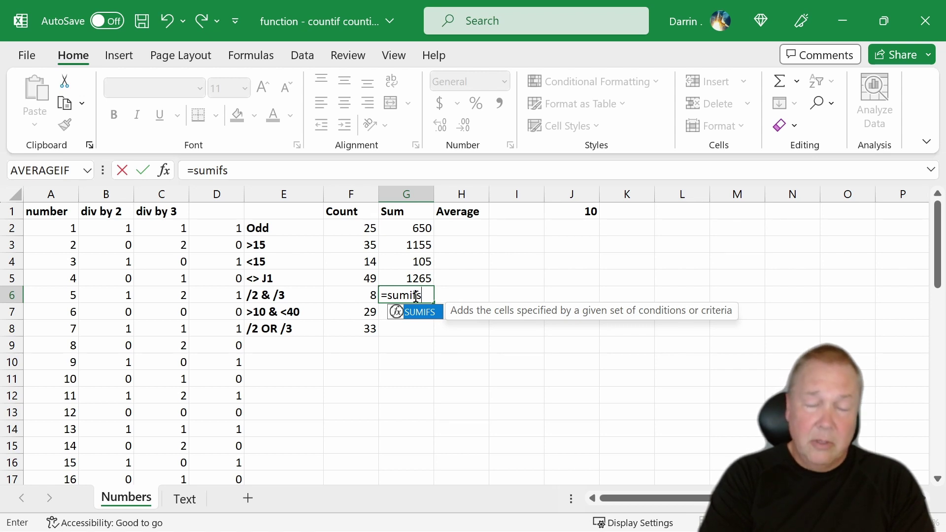
{"action": "type", "text": "("}
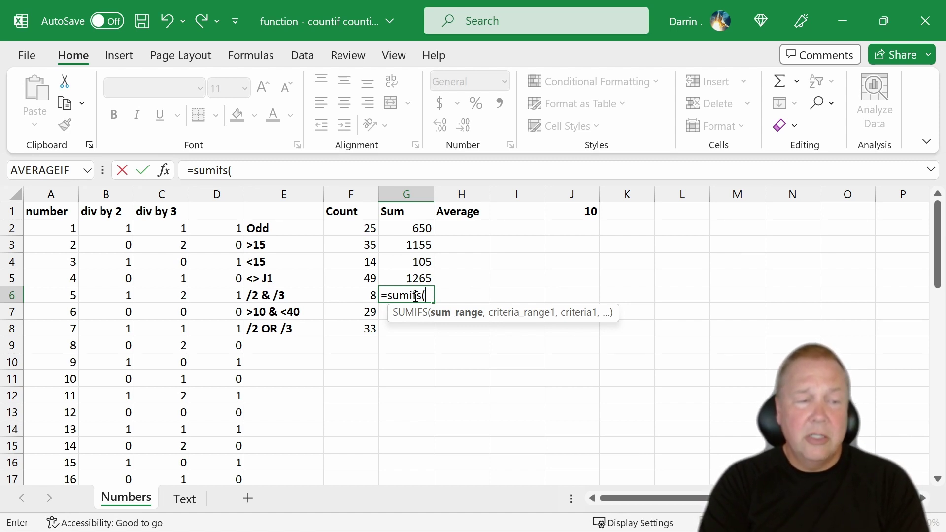
{"action": "type", "text": "a2:"}
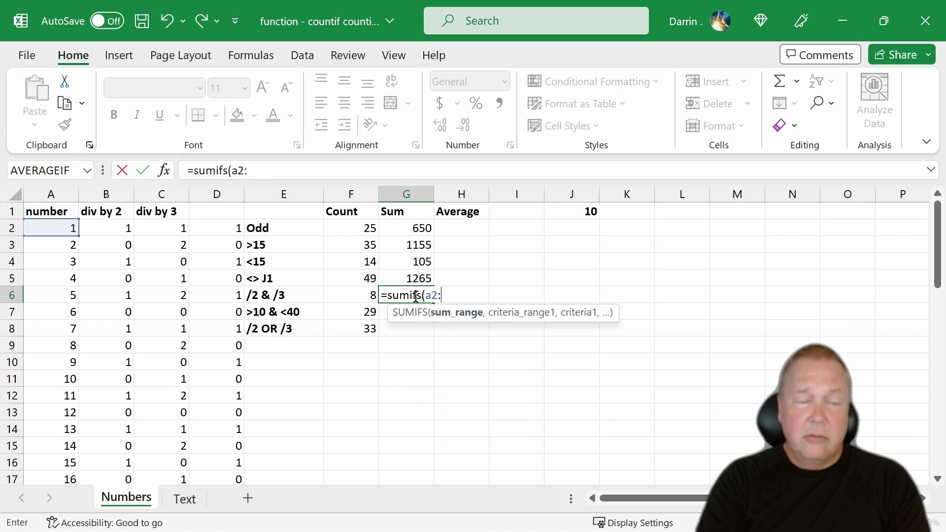
{"action": "type", "text": "a"}
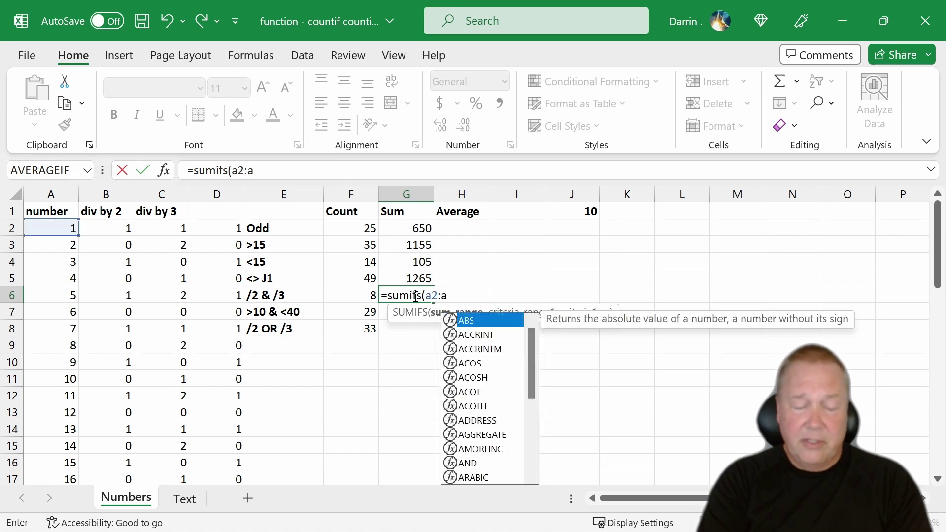
{"action": "type", "text": "51,"}
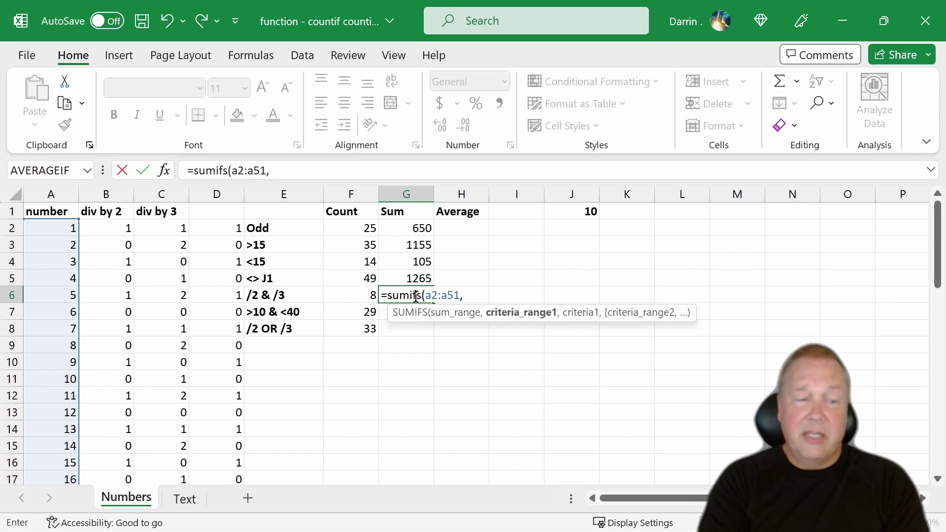
{"action": "type", "text": "b"}
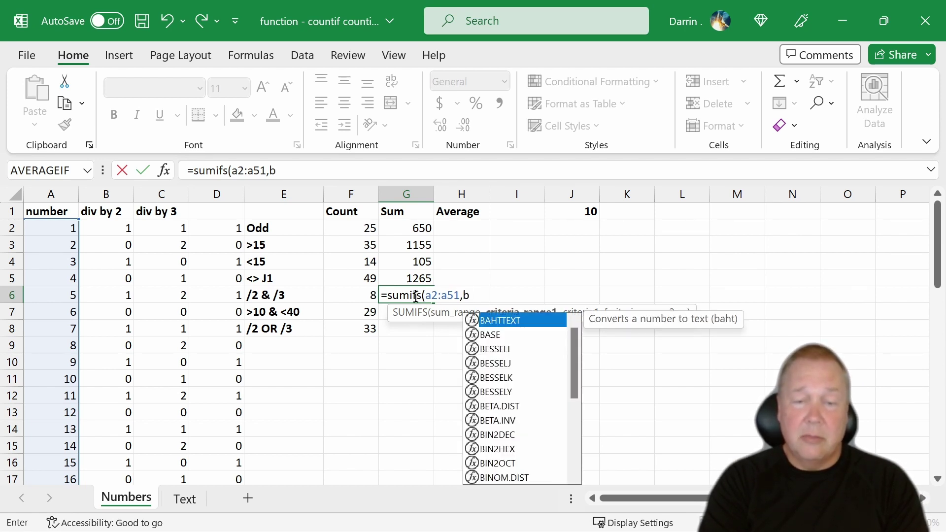
{"action": "type", "text": "s"}
{"action": "key", "text": "BackSpace"}
{"action": "type", "text": "2"}
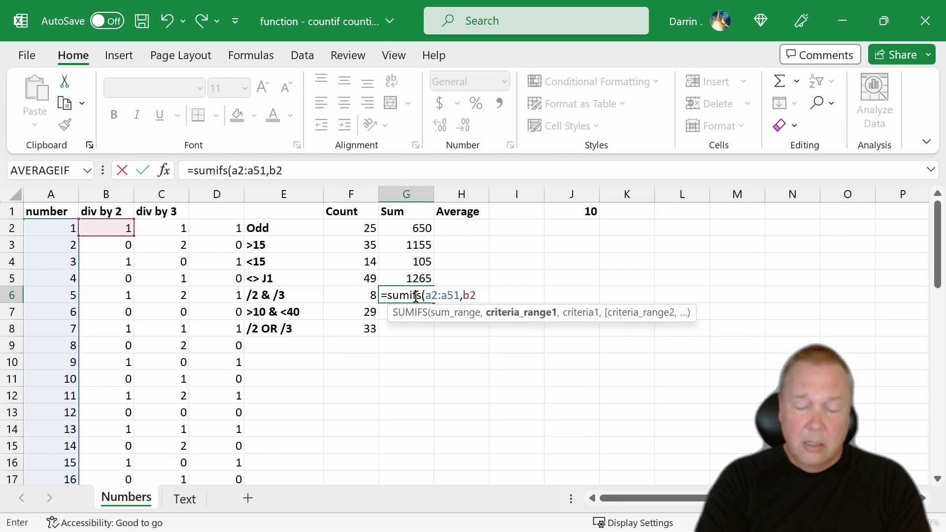
{"action": "type", "text": ":b"}
{"action": "type", "text": "51"}
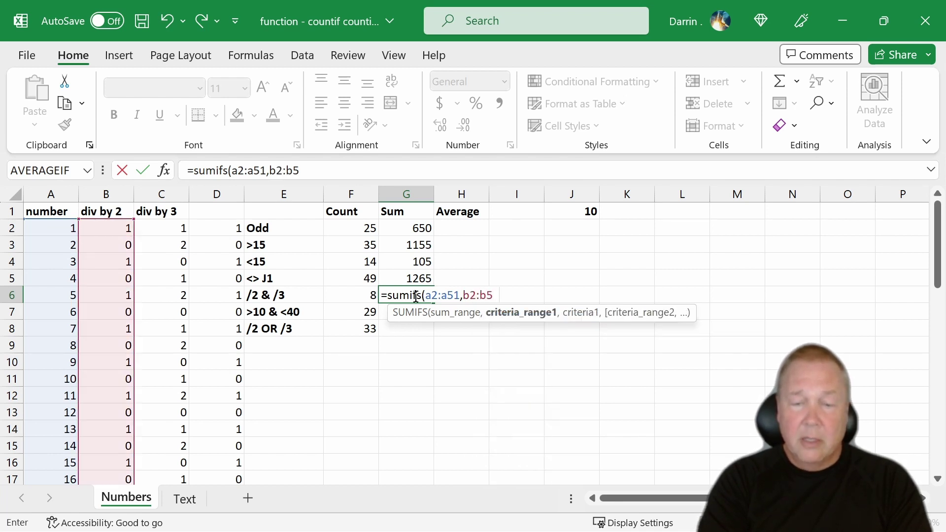
{"action": "type", "text": ","}
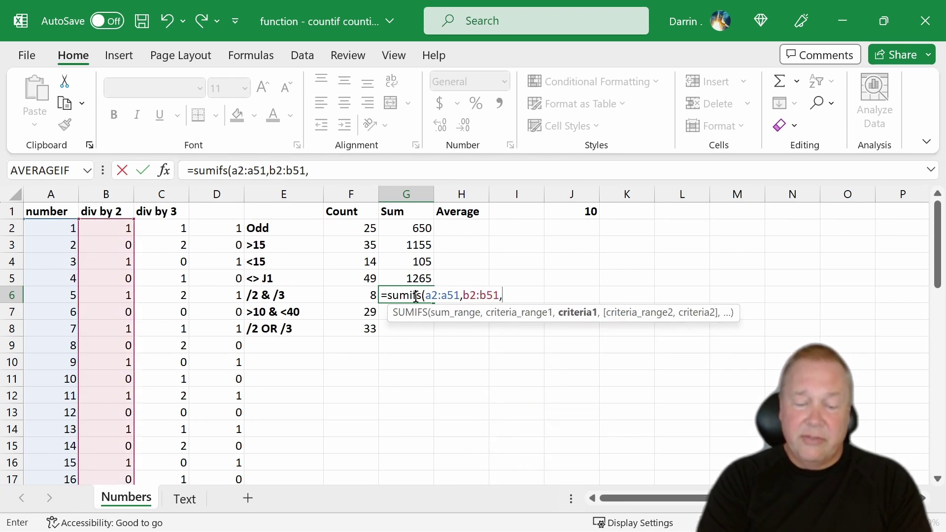
{"action": "type", "text": "0"}
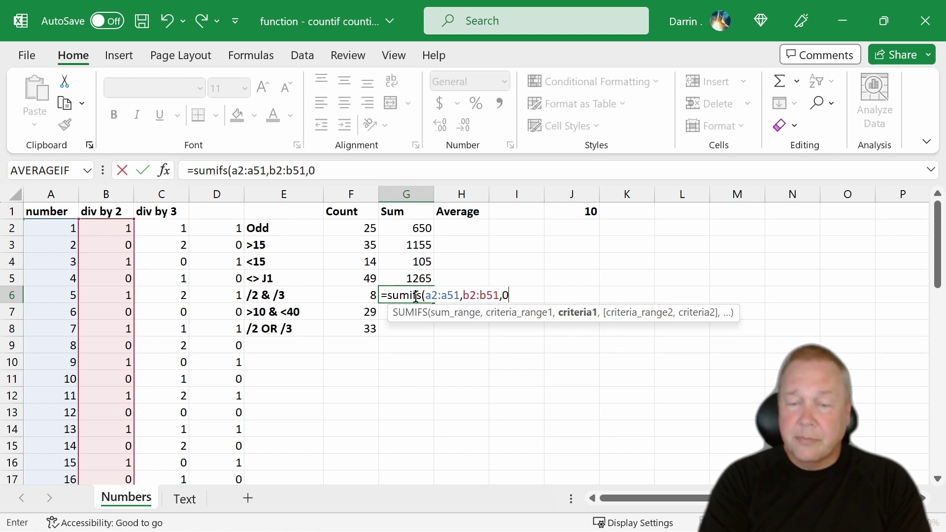
{"action": "type", "text": ","}
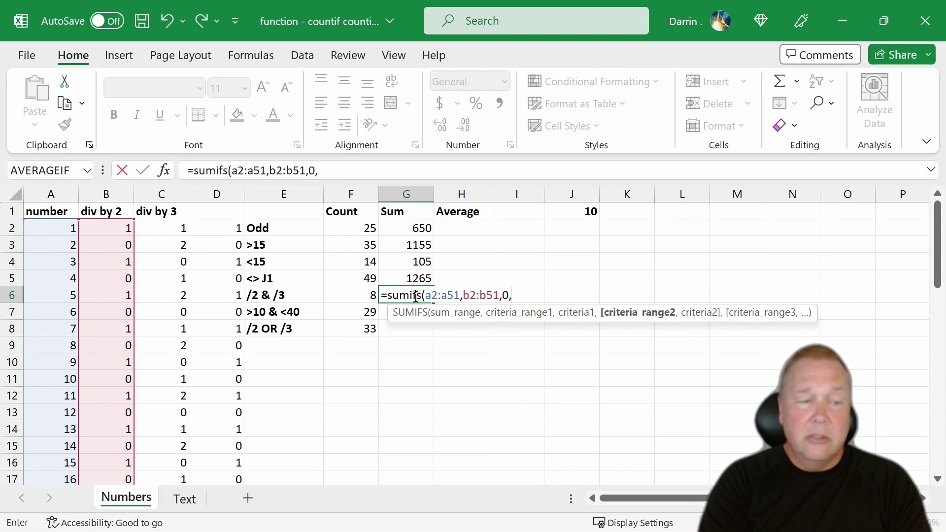
{"action": "type", "text": "c2:c"}
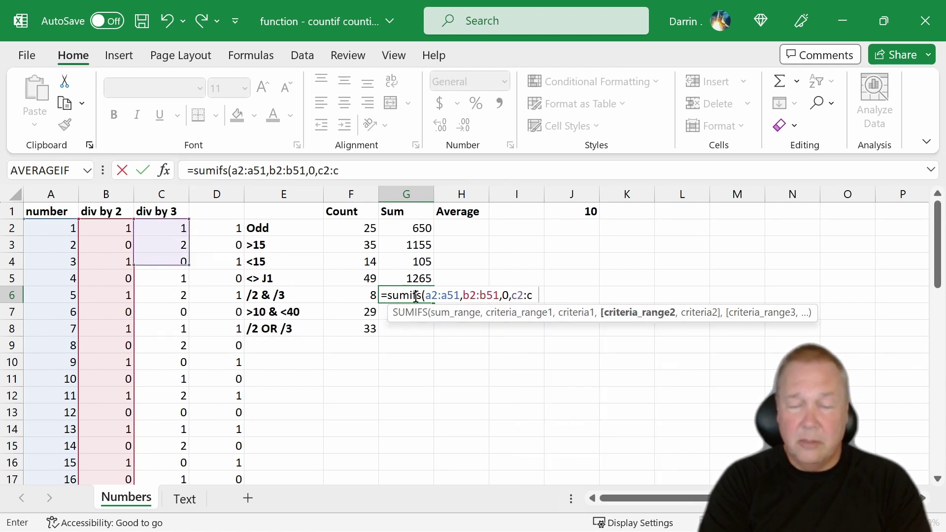
{"action": "type", "text": "51,"}
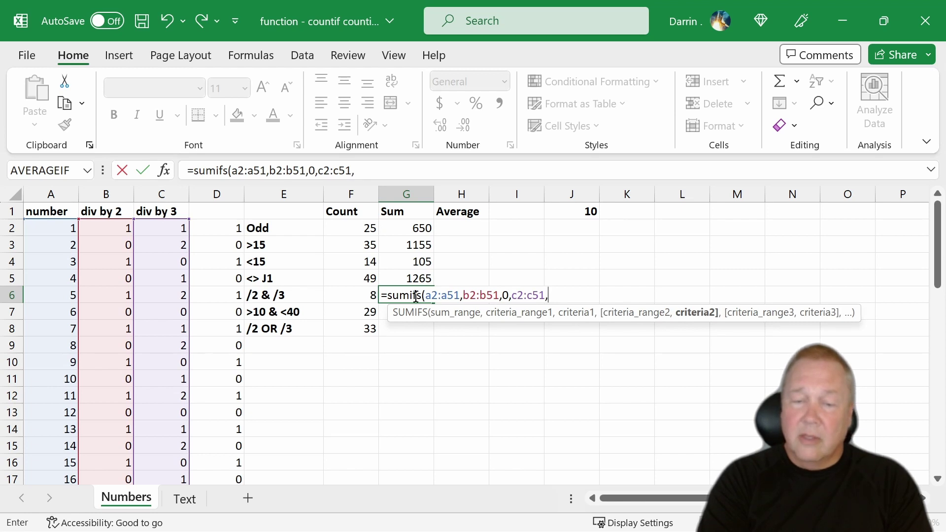
{"action": "type", "text": "0)"}
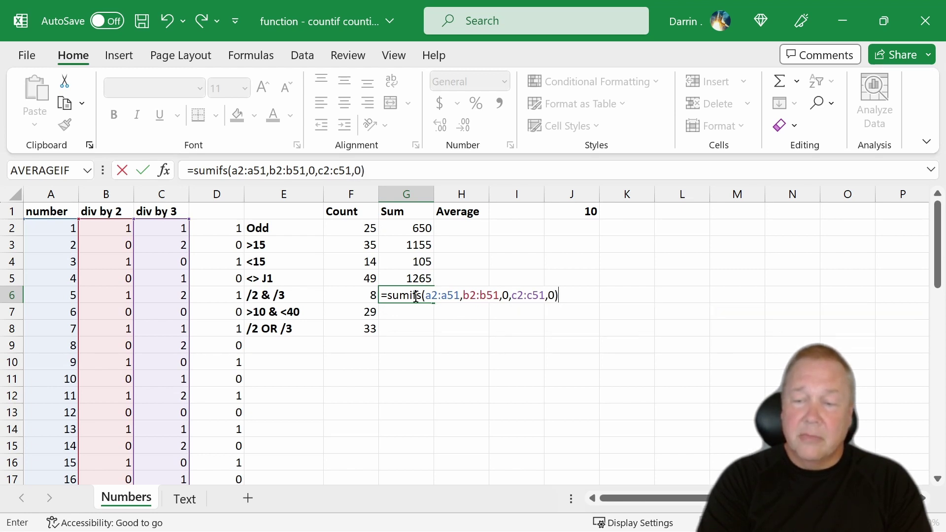
{"action": "key", "text": "Return"}
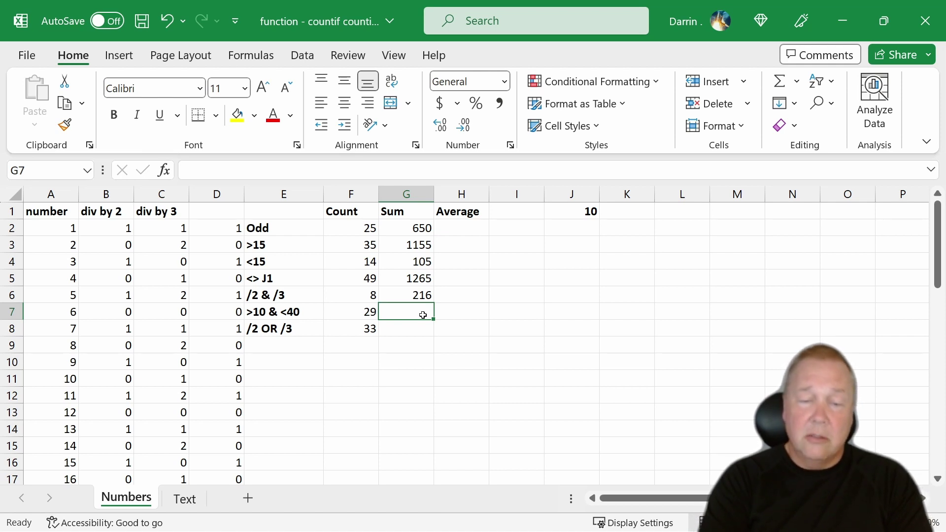
Enter the formula =SUMIFS(A2:A51,A2:A51,">"&10,A2:A51,"<"&40) in cell G7 to sum the numbers above 10 and below 40.
{"action": "type", "text": "="}
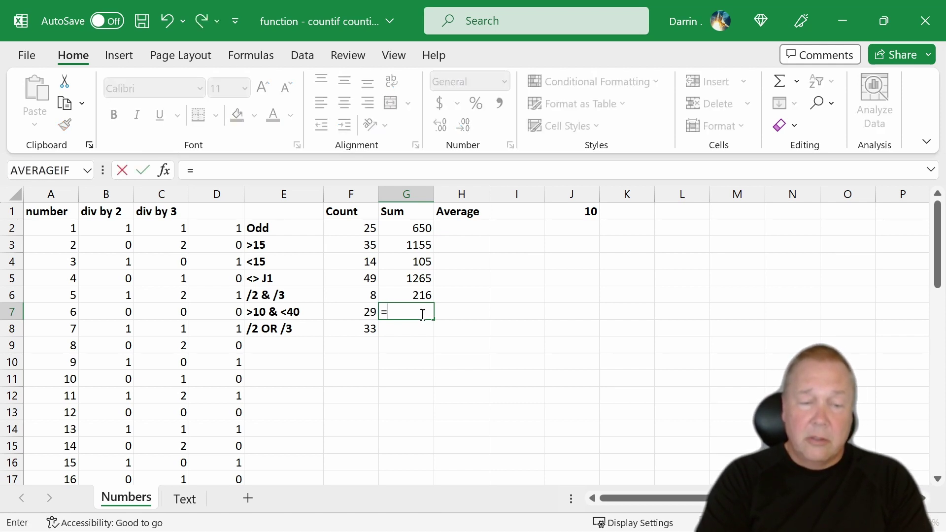
{"action": "type", "text": "sumifs"}
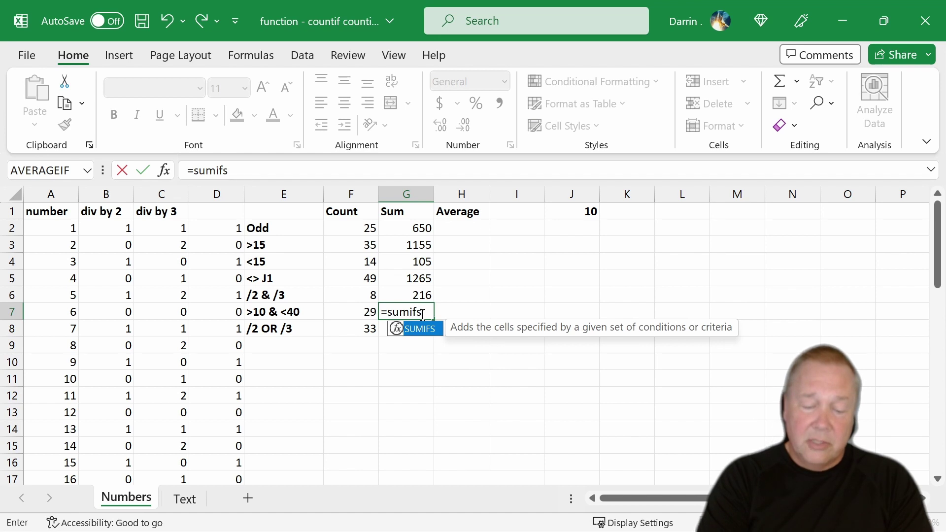
{"action": "type", "text": "("}
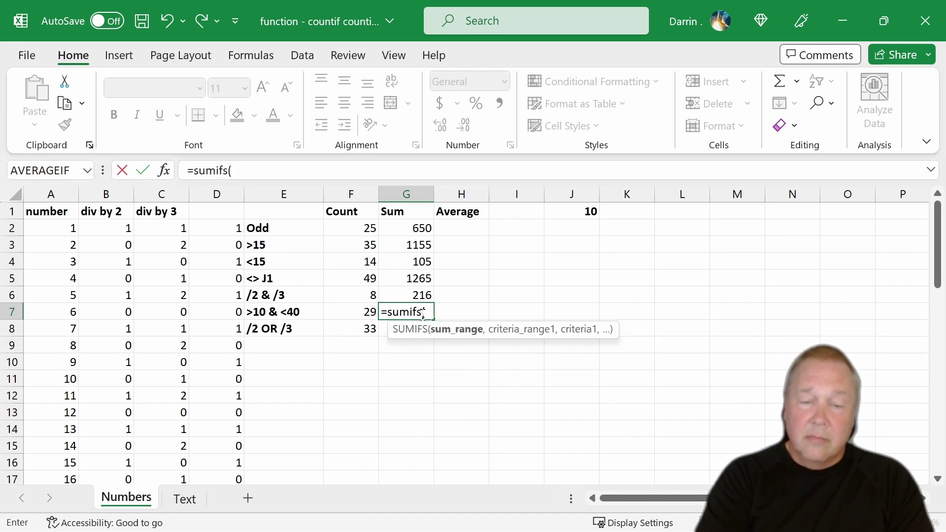
{"action": "type", "text": "a2:a"}
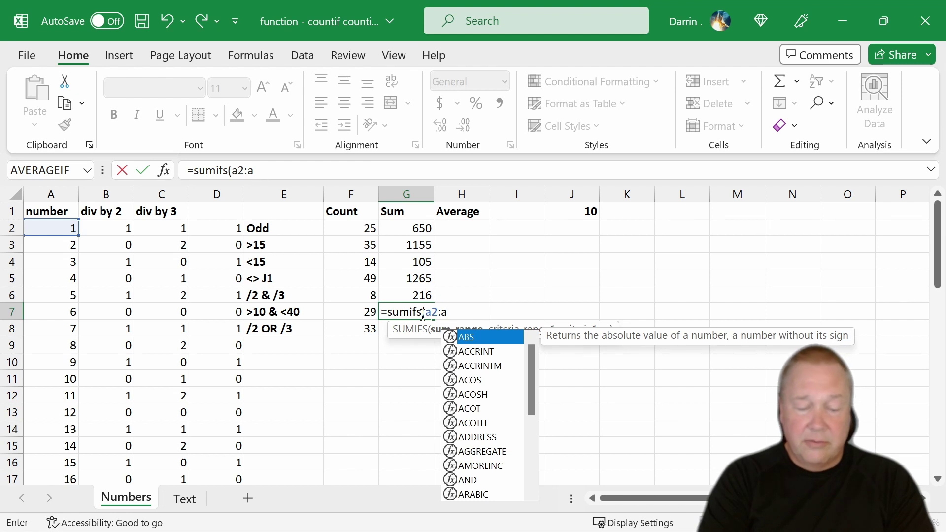
{"action": "type", "text": "51,"}
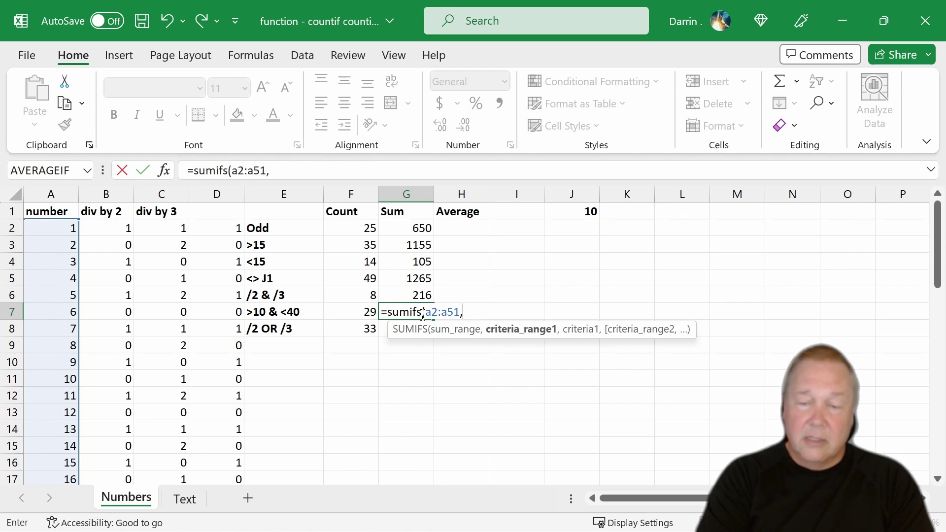
{"action": "type", "text": "a1"}
{"action": "key", "text": "BackSpace"}
{"action": "type", "text": "2:"}
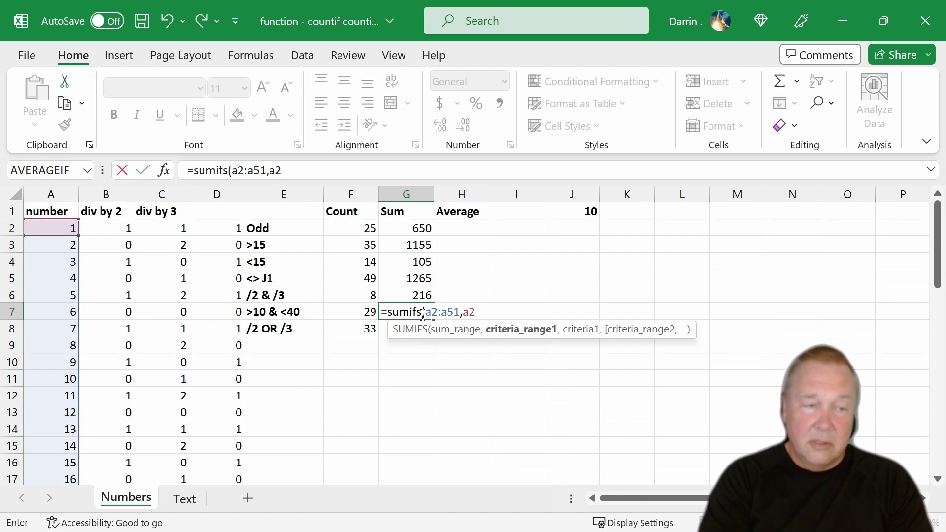
{"action": "type", "text": "a"}
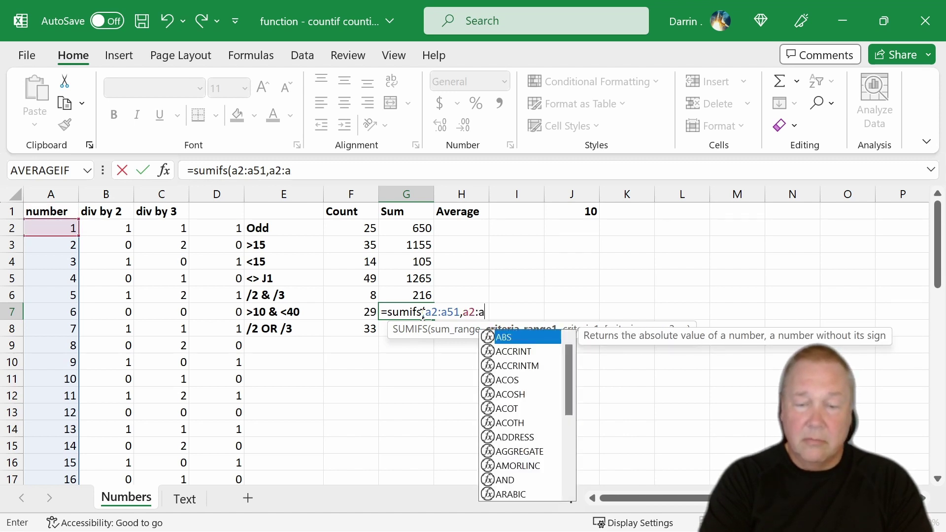
{"action": "type", "text": "51,"}
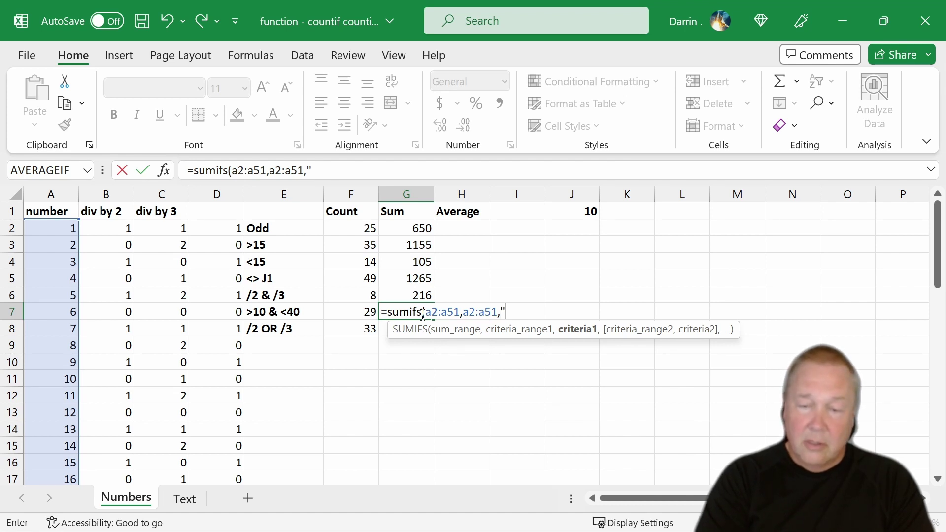
{"action": "type", "text": "\">\""}
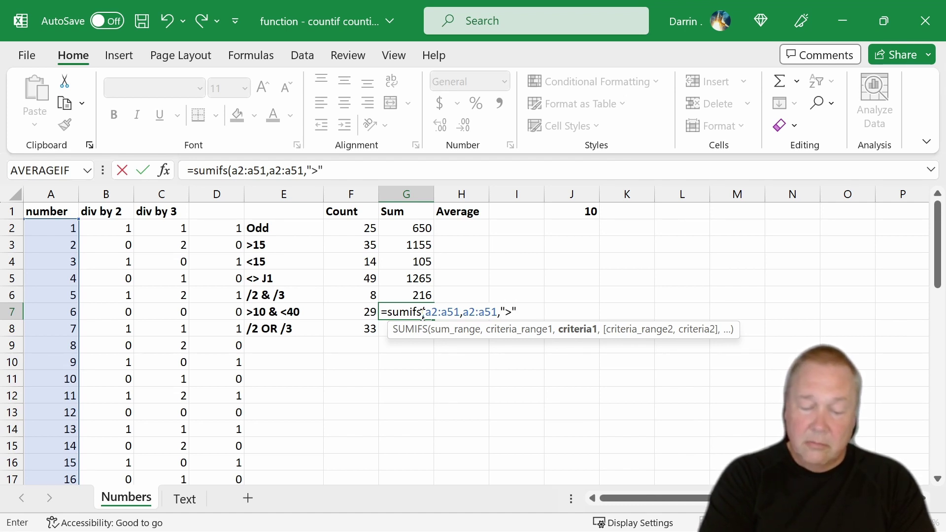
{"action": "type", "text": "&10"}
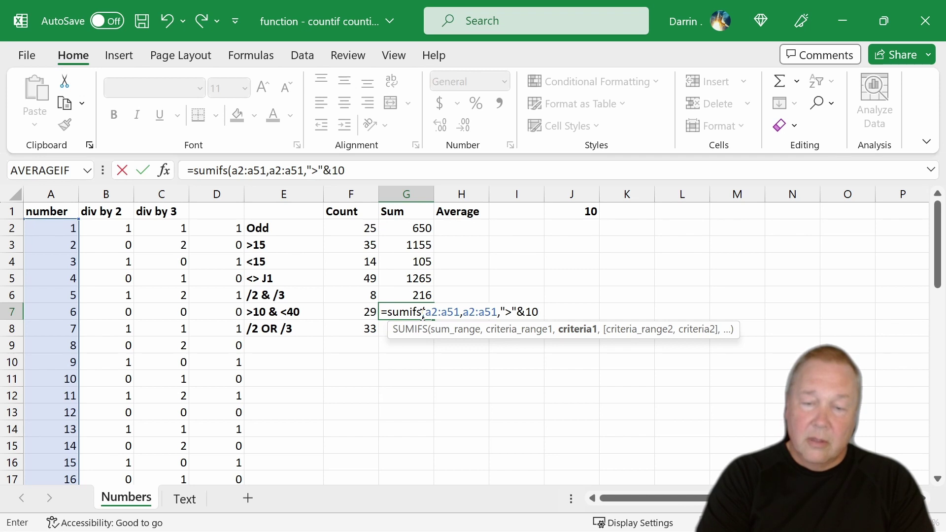
{"action": "type", "text": ","}
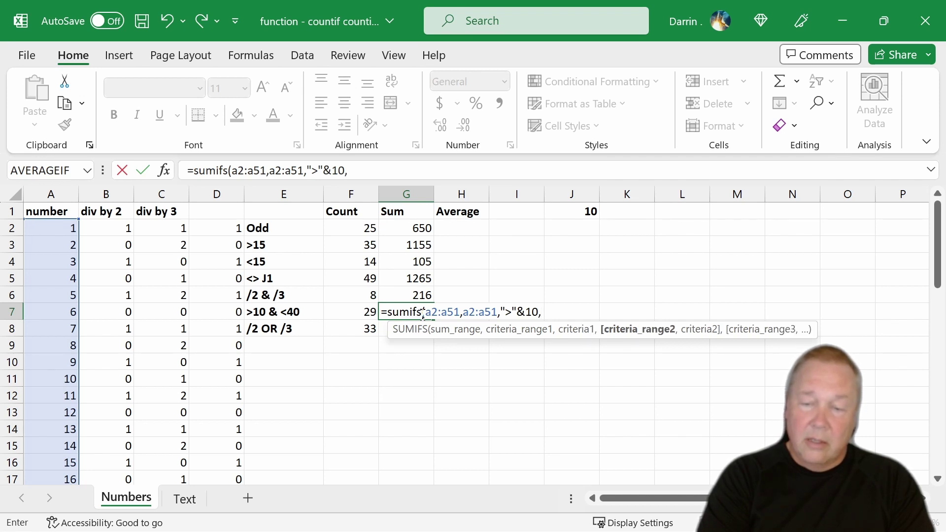
{"action": "type", "text": "a2:a"}
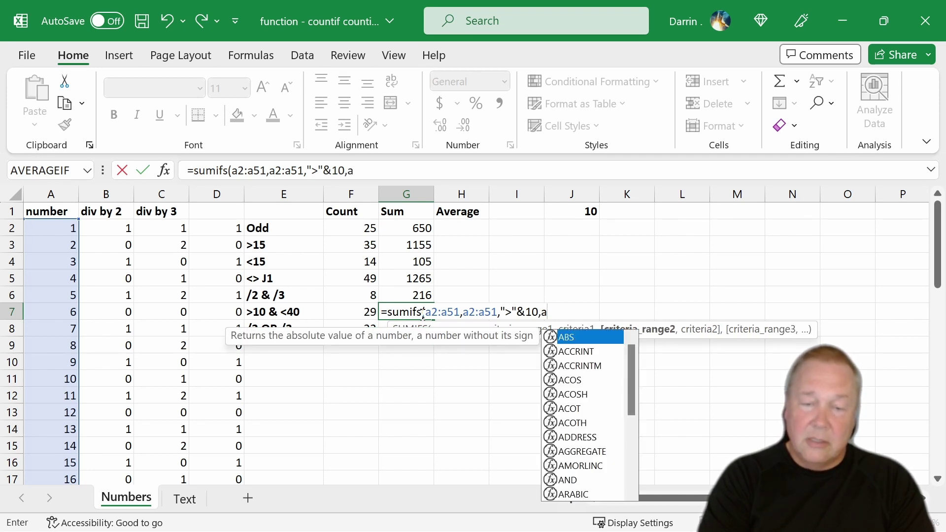
{"action": "type", "text": "51"}
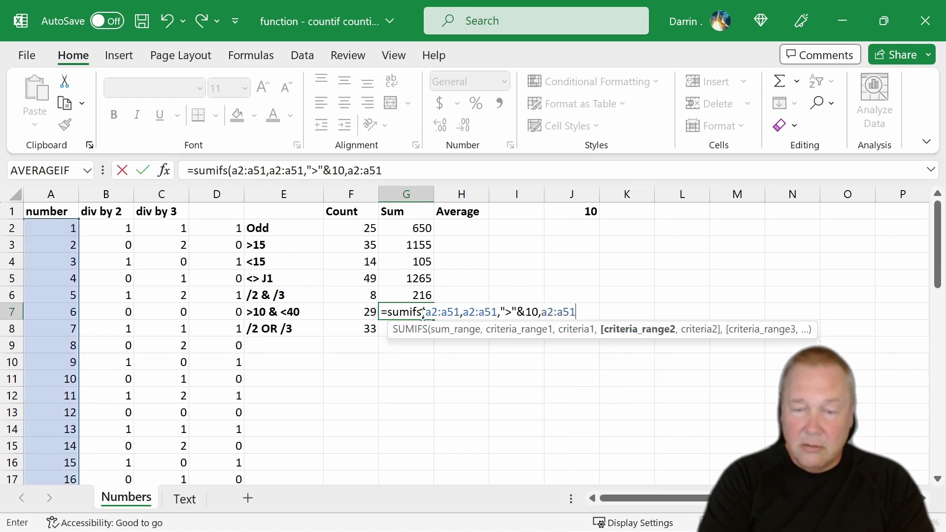
{"action": "type", "text": ","}
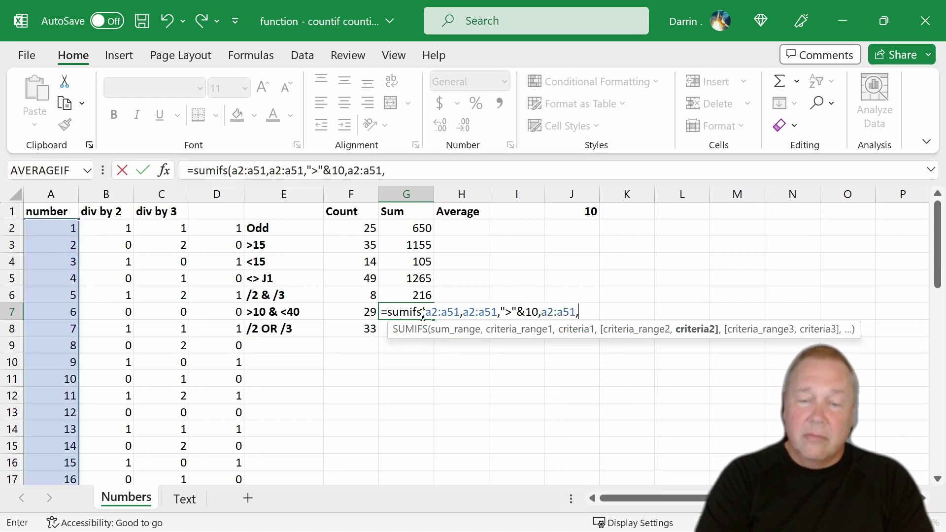
{"action": "type", "text": "\""}
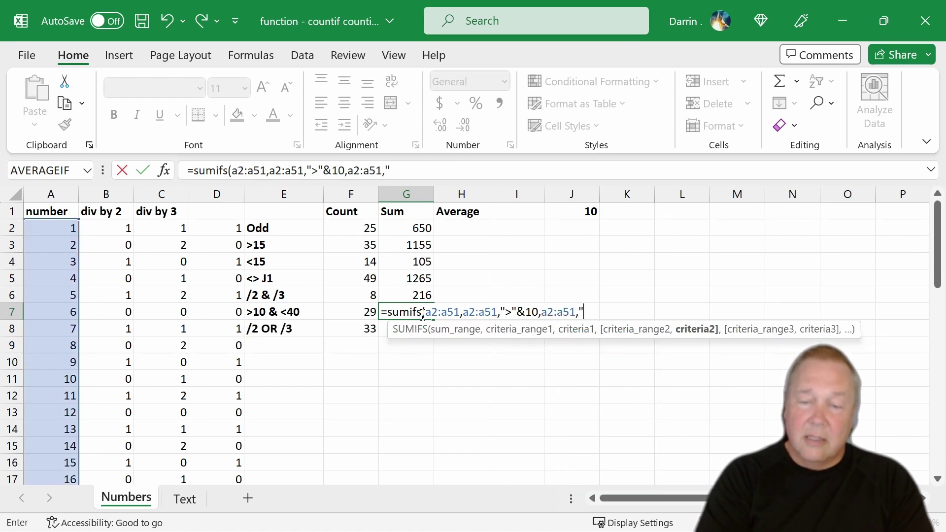
{"action": "type", "text": "<"}
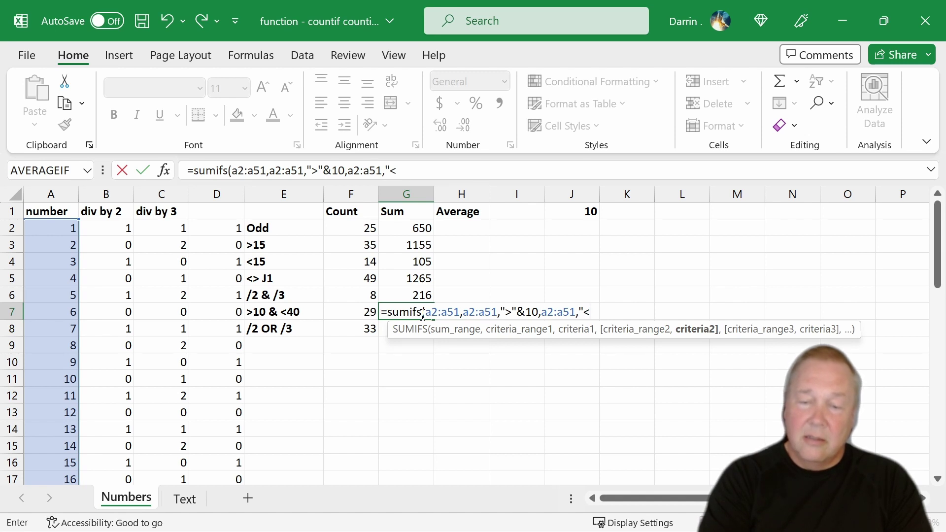
{"action": "type", "text": "\"&"}
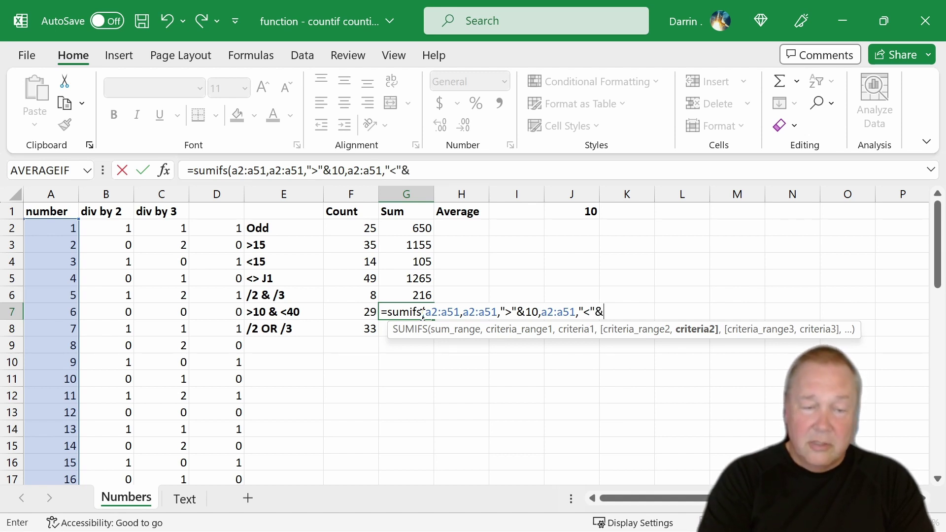
{"action": "type", "text": "40"}
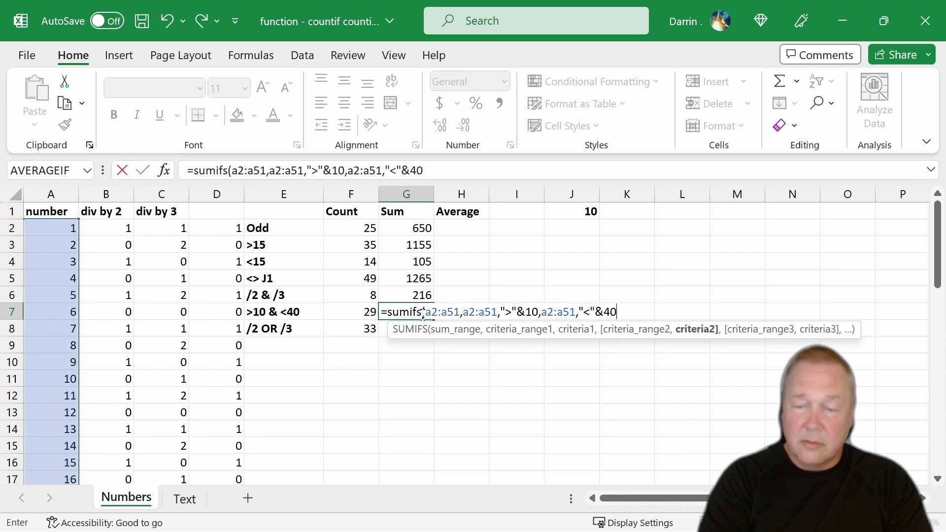
{"action": "type", "text": ")"}
{"action": "key", "text": "Return"}
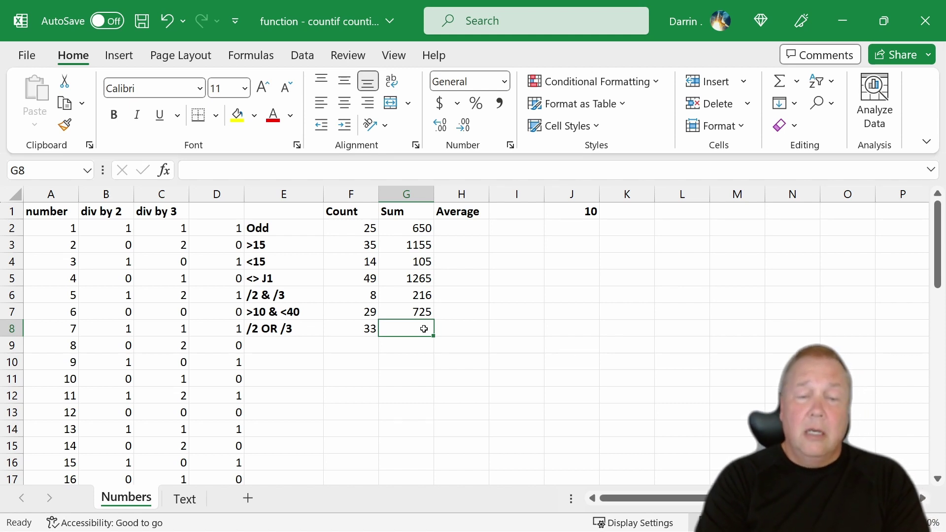
Begin the formula in cell G8 with =SUMIF(B2:B51,0,A2:A51) to sum the numbers divisible by 2.
{"action": "type", "text": "="}
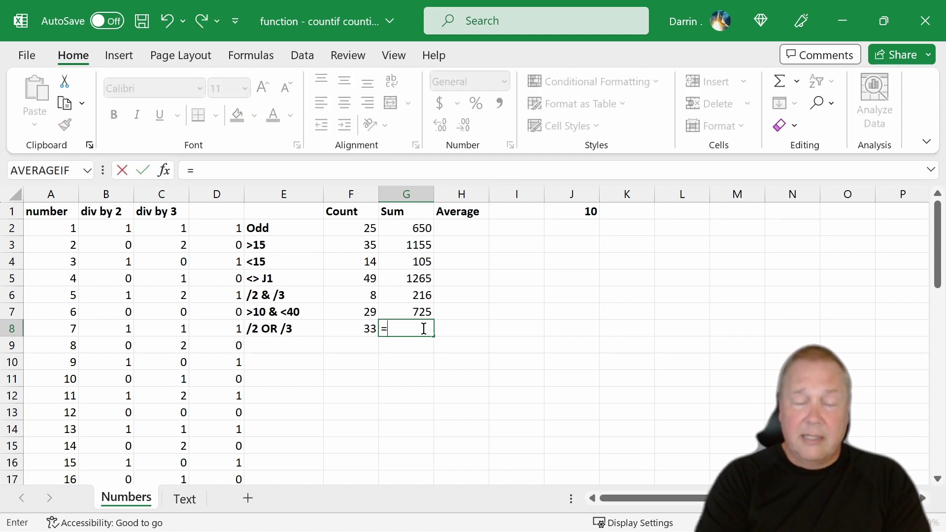
{"action": "type", "text": "sumif("}
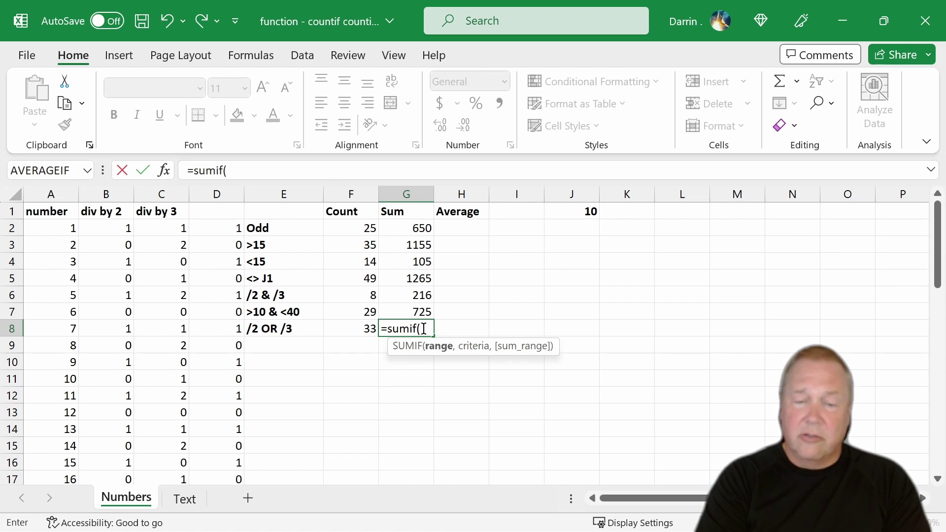
{"action": "type", "text": "b2"}
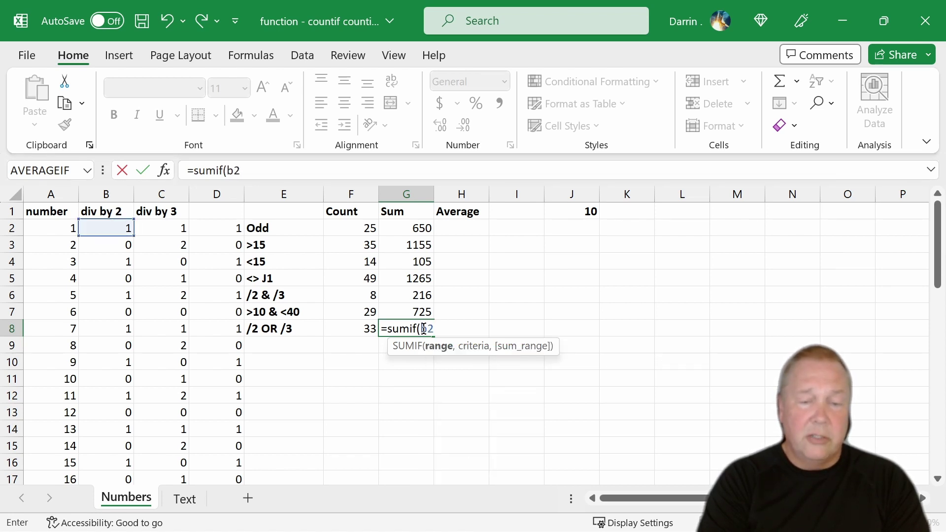
{"action": "type", "text": ":b"}
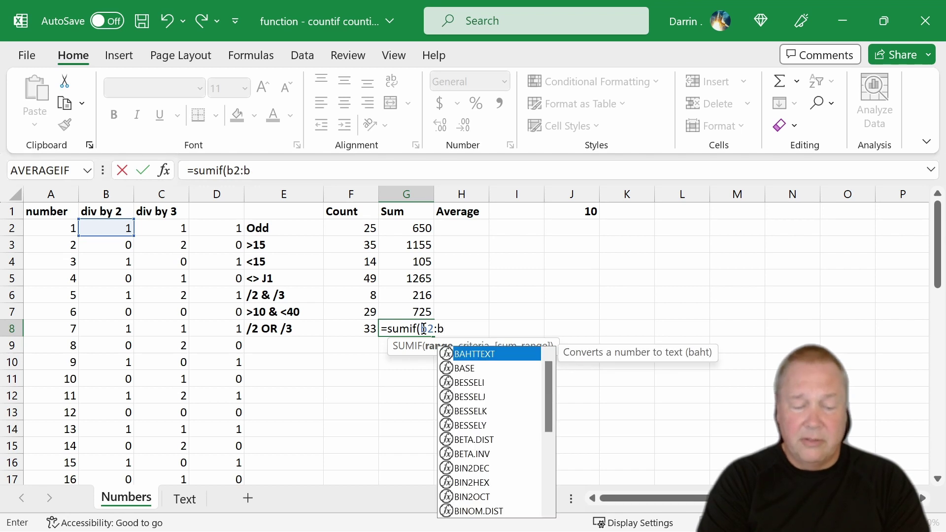
{"action": "type", "text": "51,"}
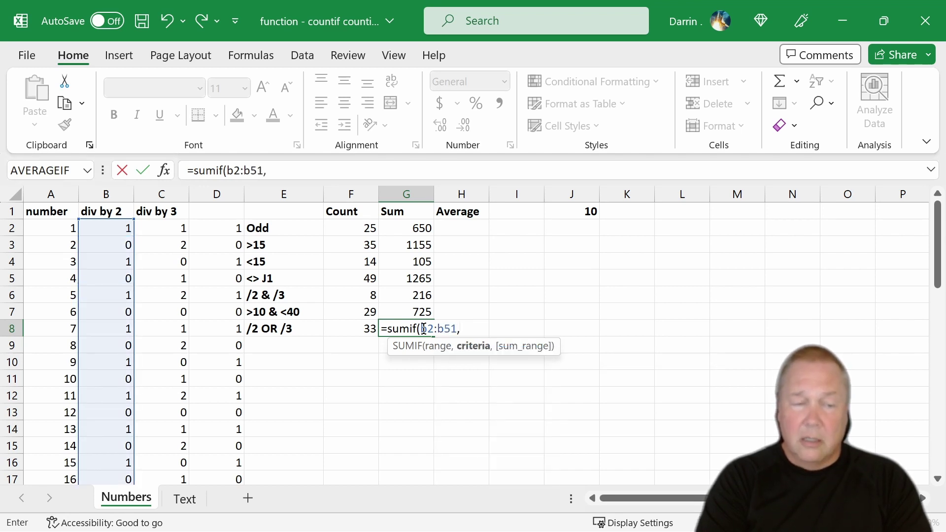
{"action": "type", "text": "0"}
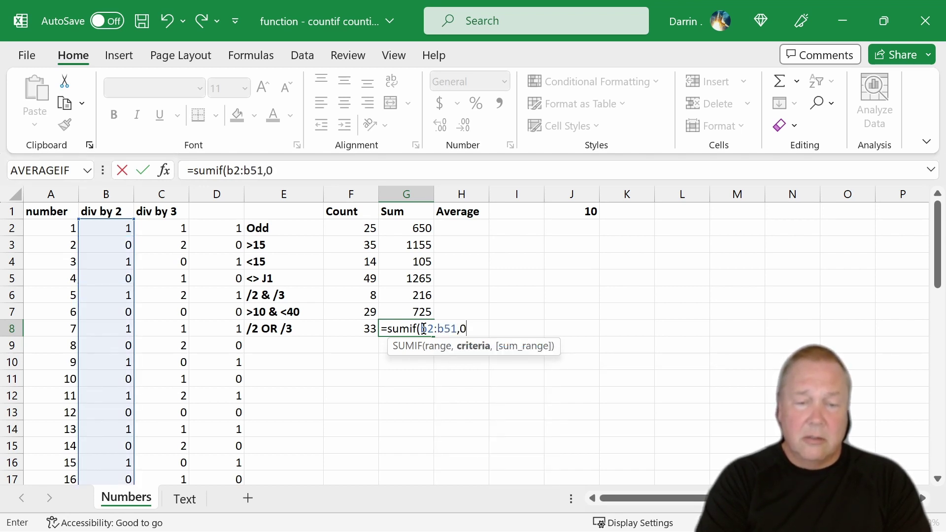
{"action": "type", "text": ","}
{"action": "type", "text": "a"}
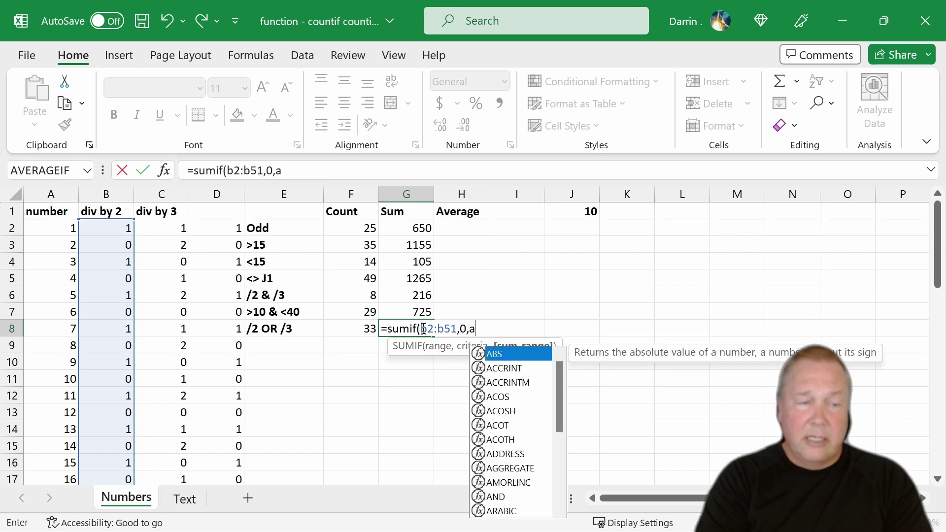
{"action": "type", "text": "2:a51"}
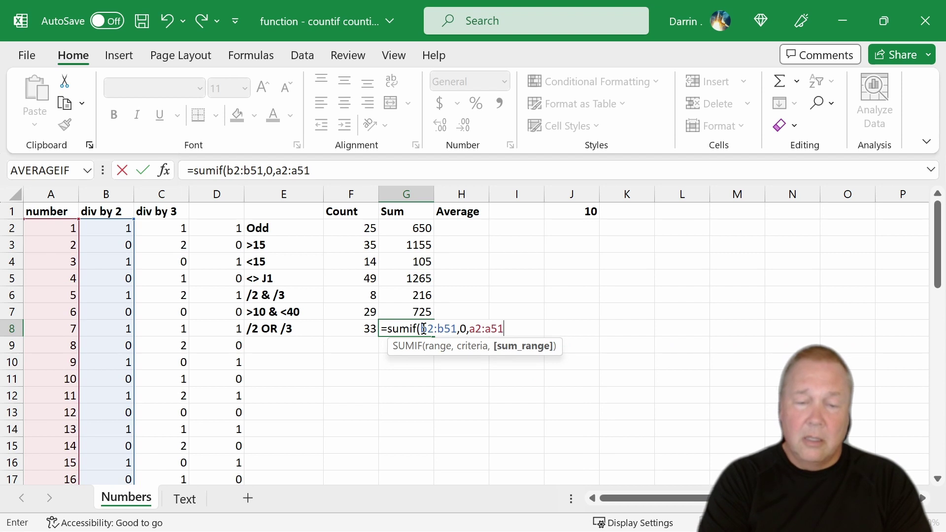
Complete the G8 formula by adding +SUMIF(C2:C51,0,A2:A51) to include the numbers divisible by 3.
{"action": "type", "text": ")+"}
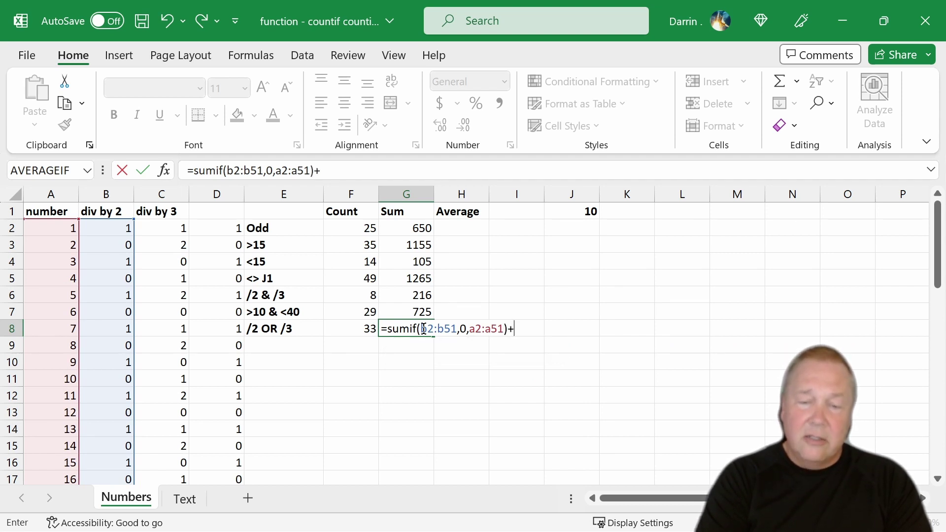
{"action": "type", "text": "sumif"}
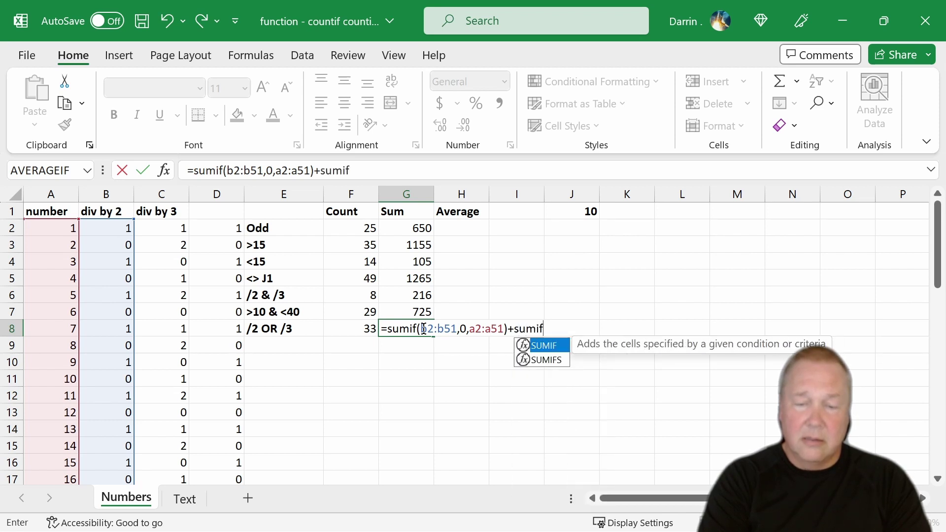
{"action": "type", "text": "("}
{"action": "type", "text": "c2"}
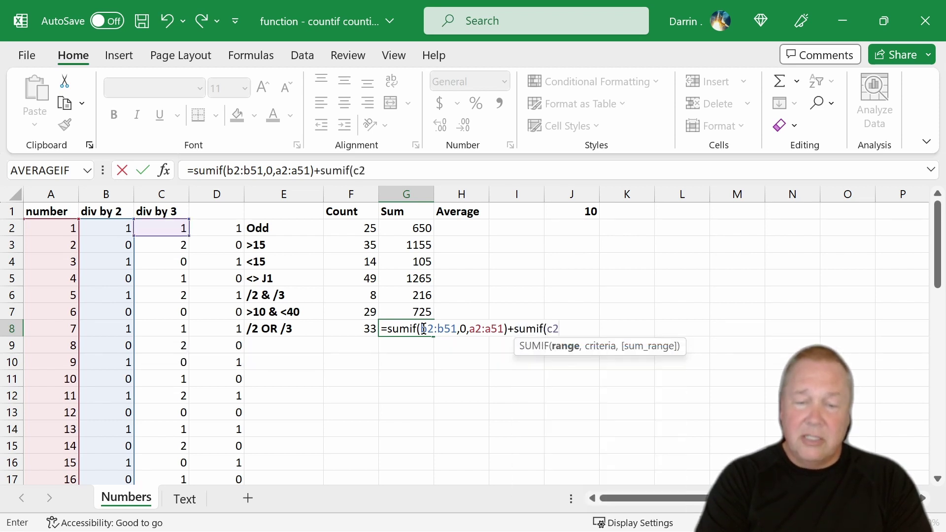
{"action": "type", "text": ":c51"}
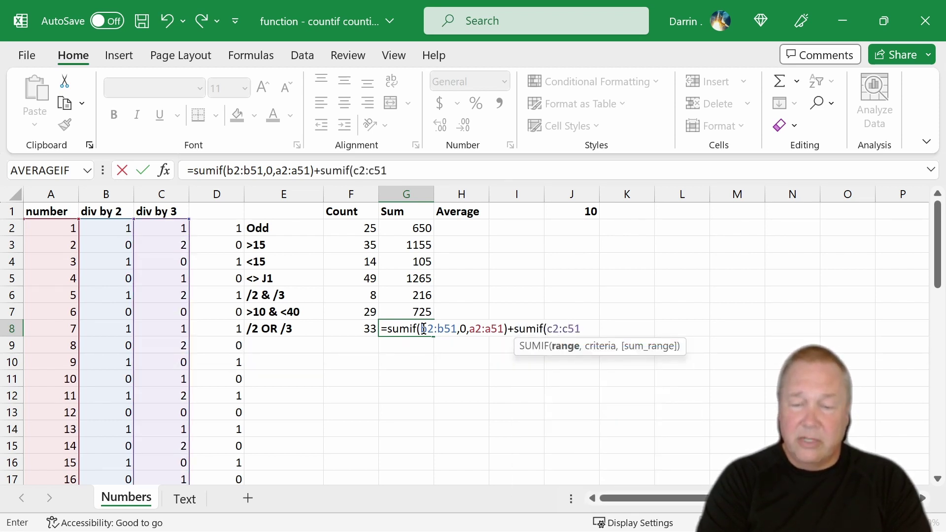
{"action": "type", "text": ",0"}
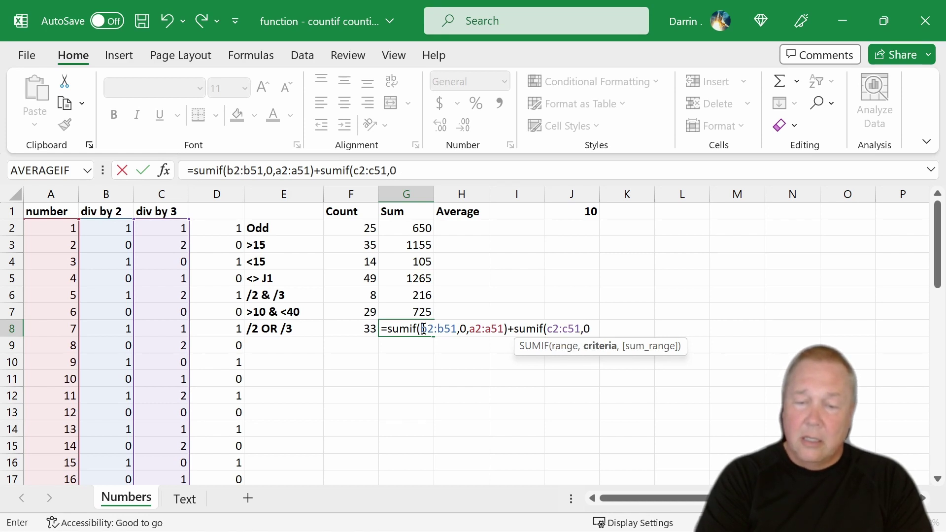
{"action": "type", "text": ",a2"}
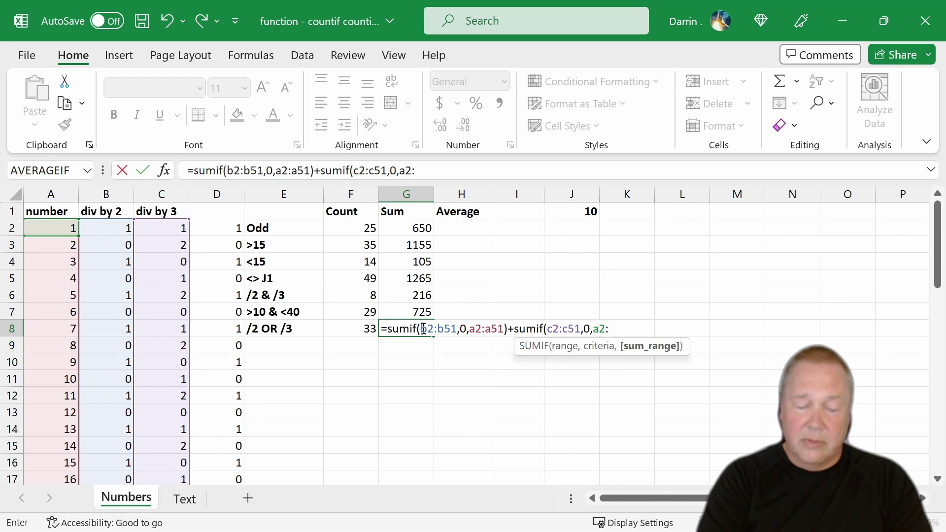
{"action": "type", "text": ":a51"}
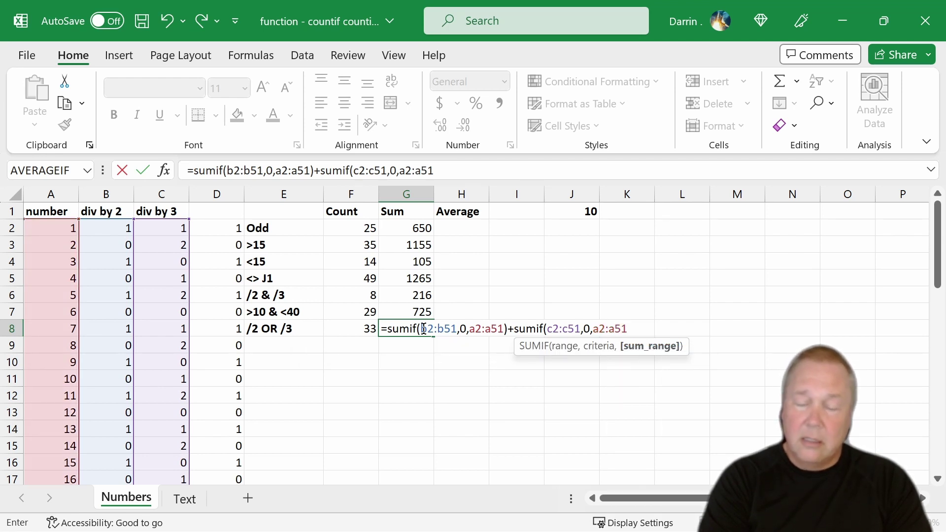
{"action": "type", "text": ")"}
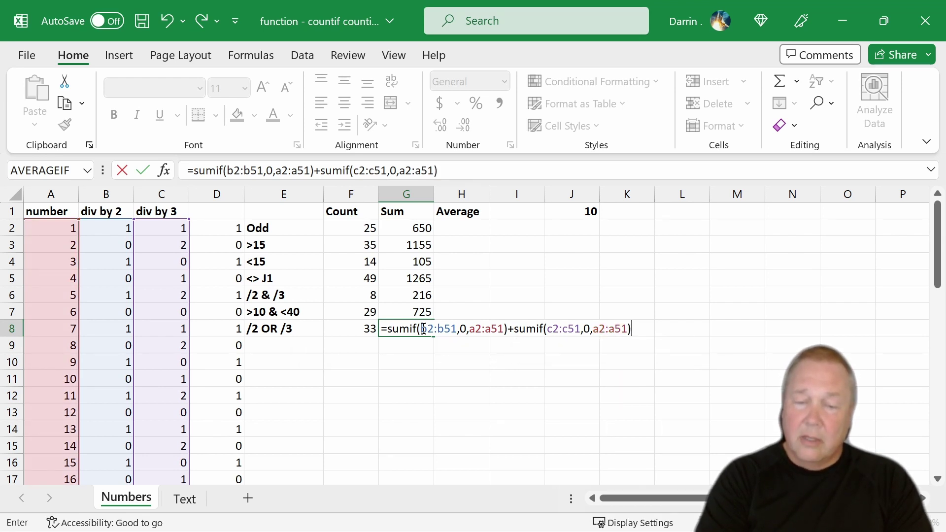
{"action": "key", "text": "Return"}
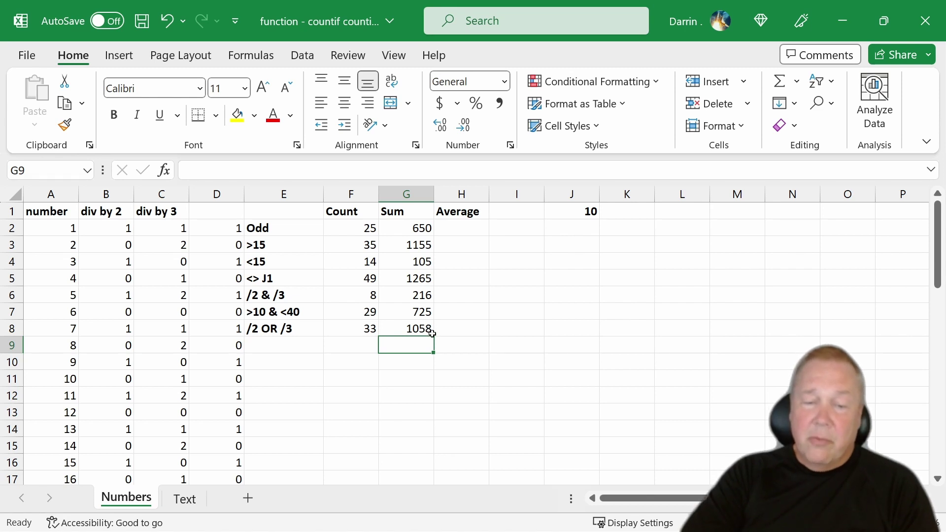
Check the formulas in F8 and G6, and append -G6 to the G8 formula to remove numbers counted twice.
{"action": "left_click", "coordinate": [368, 326]}
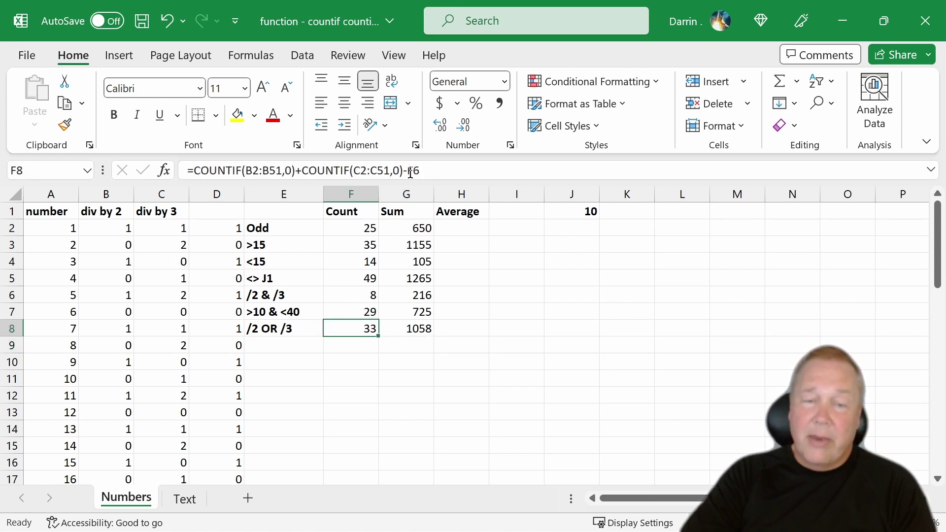
{"action": "left_click", "coordinate": [406, 329]}
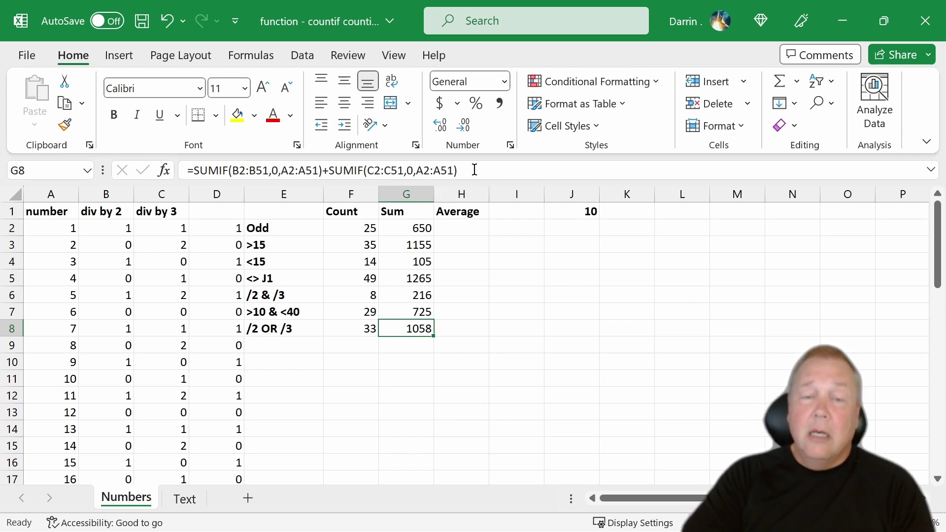
{"action": "left_click", "coordinate": [426, 297]}
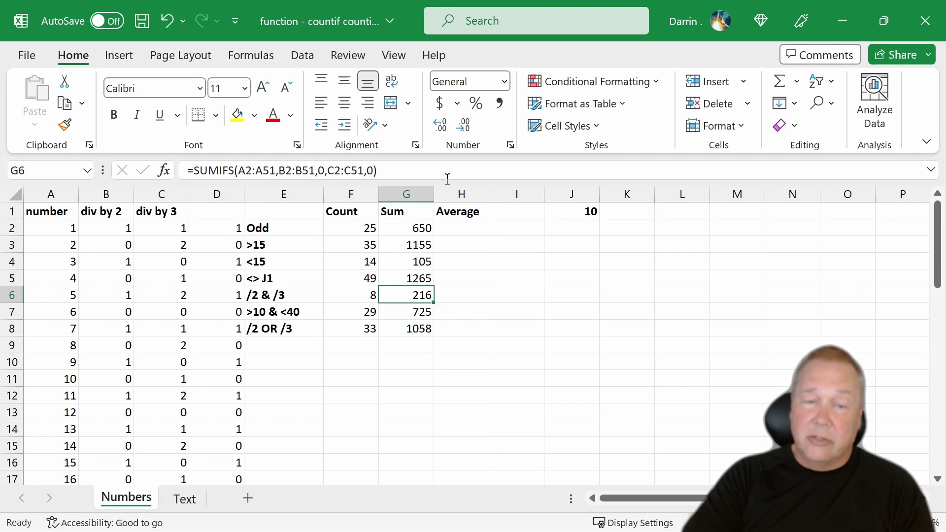
{"action": "left_click", "coordinate": [429, 170]}
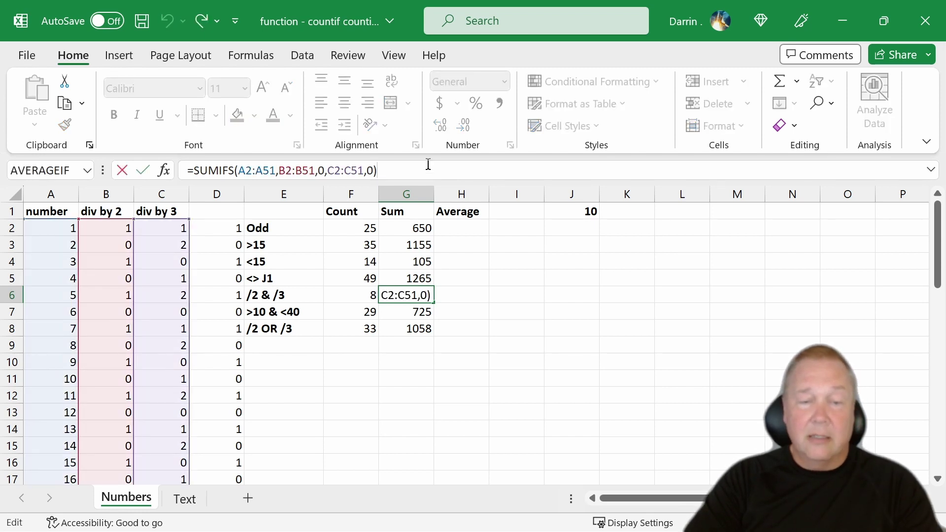
{"action": "key", "text": "Escape"}
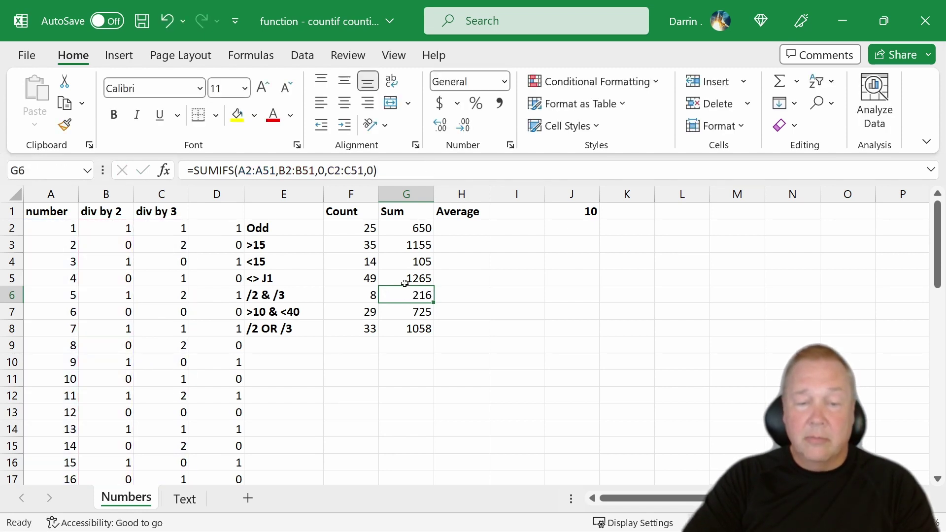
{"action": "left_click", "coordinate": [423, 331]}
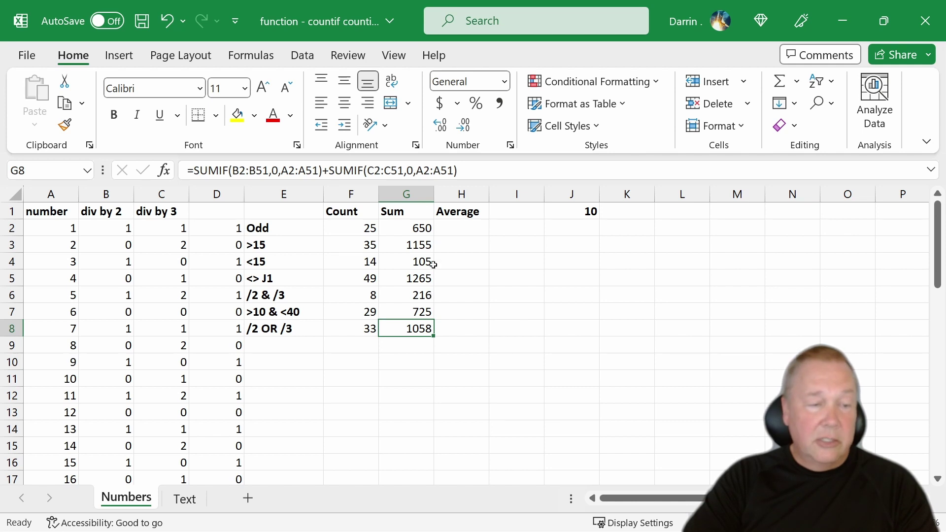
{"action": "left_click", "coordinate": [472, 169]}
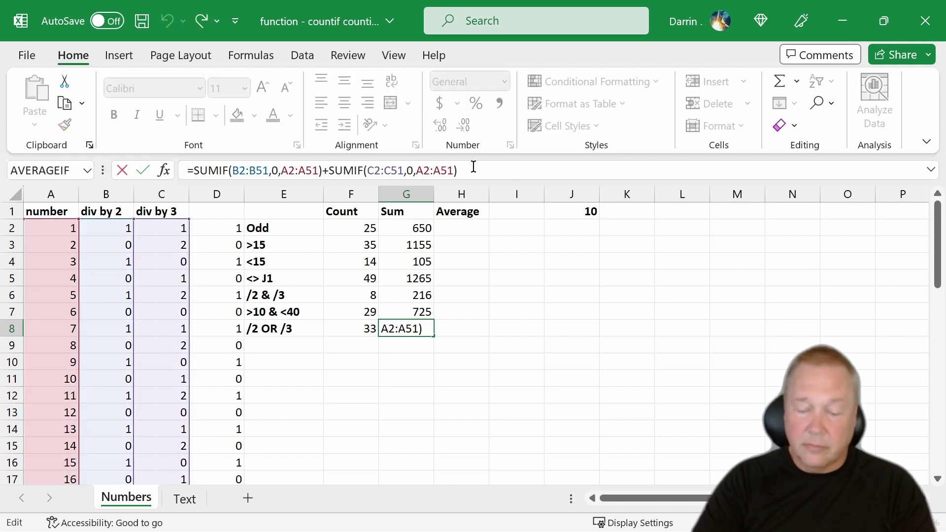
{"action": "type", "text": "-g6"}
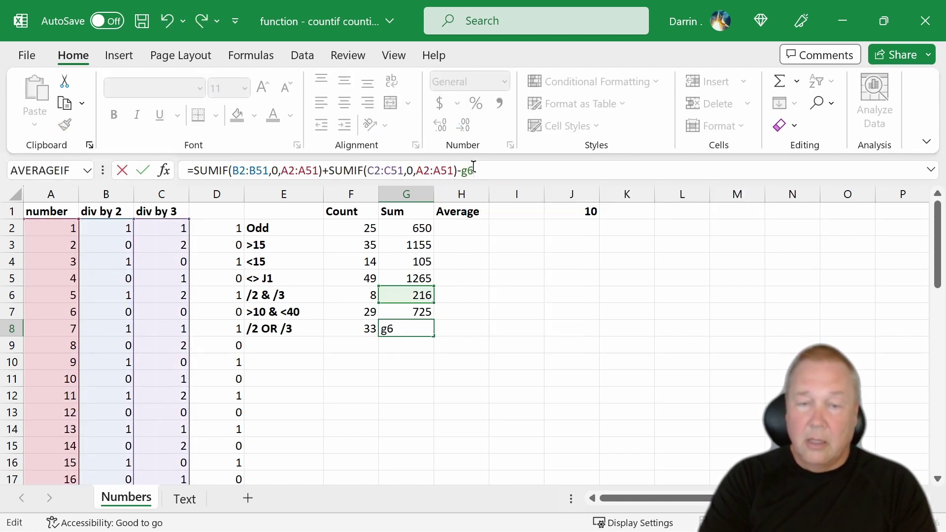
{"action": "key", "text": "Return"}
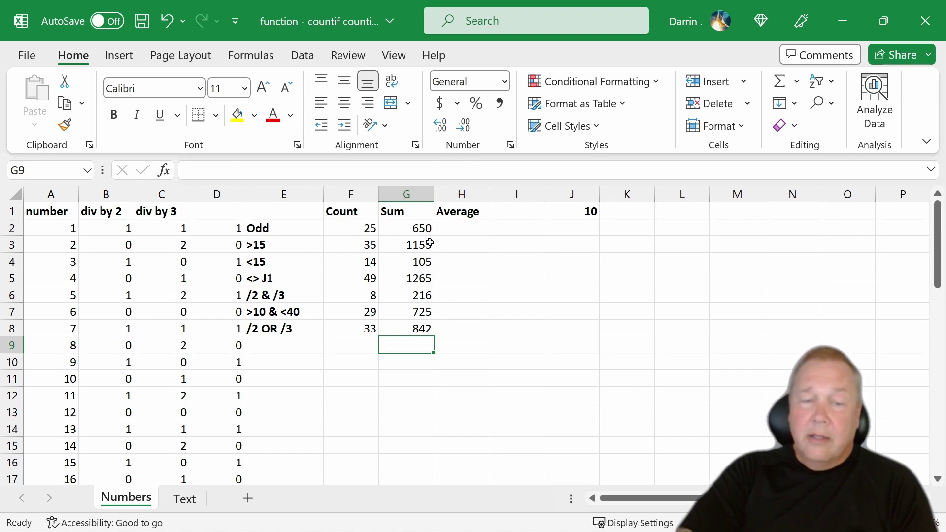
On the Text sheet, enter =SUMIF(B2:B51,C2,A2:A51) in cell E2 to sum the numbers whose criteria match the test word.
{"action": "left_click", "coordinate": [186, 507]}
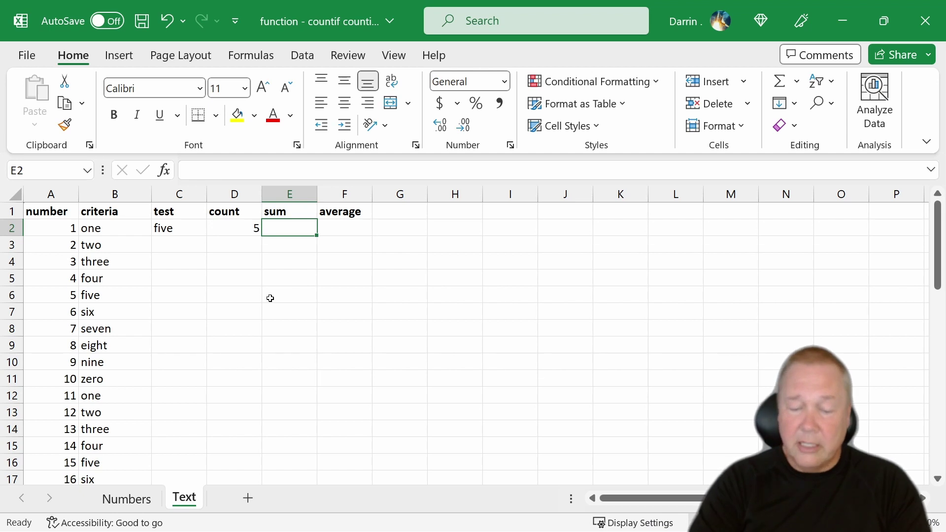
{"action": "type", "text": "="}
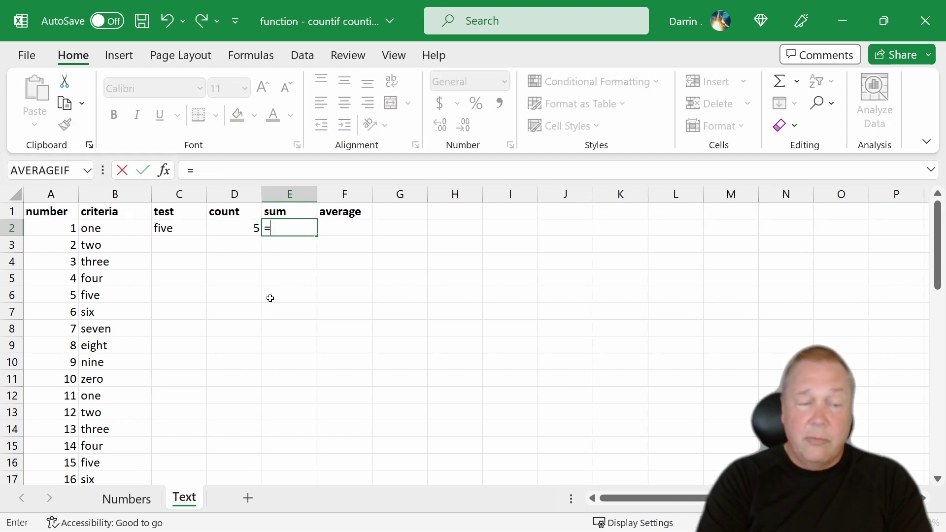
{"action": "type", "text": "sumi"}
{"action": "key", "text": "BackSpace"}
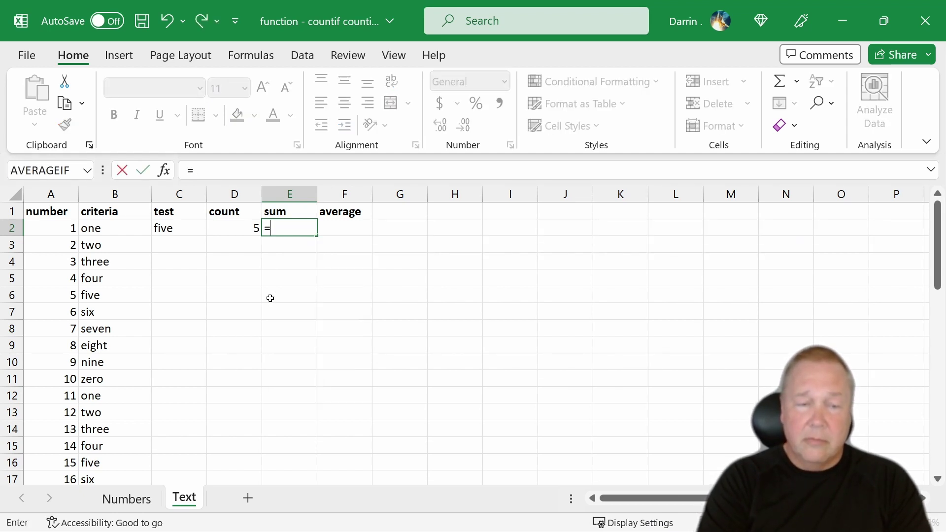
{"action": "type", "text": "sumif("}
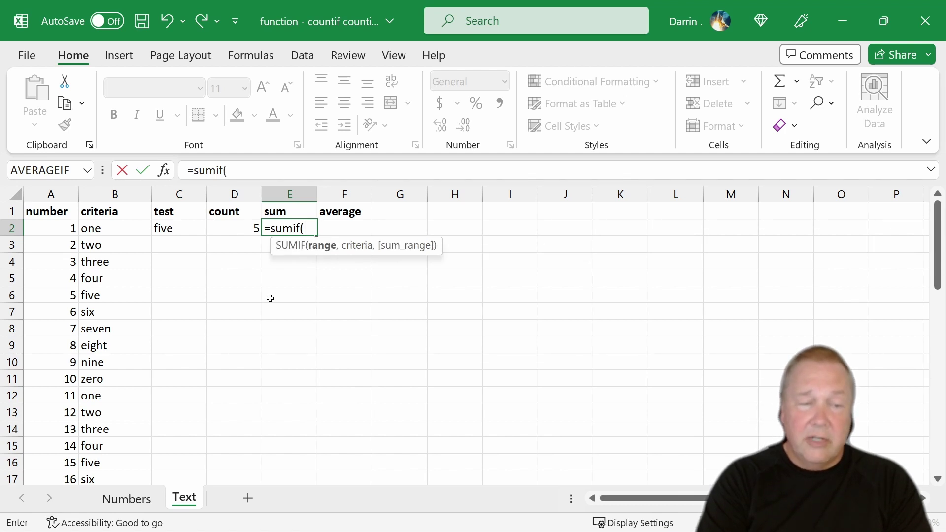
{"action": "type", "text": "b2:"}
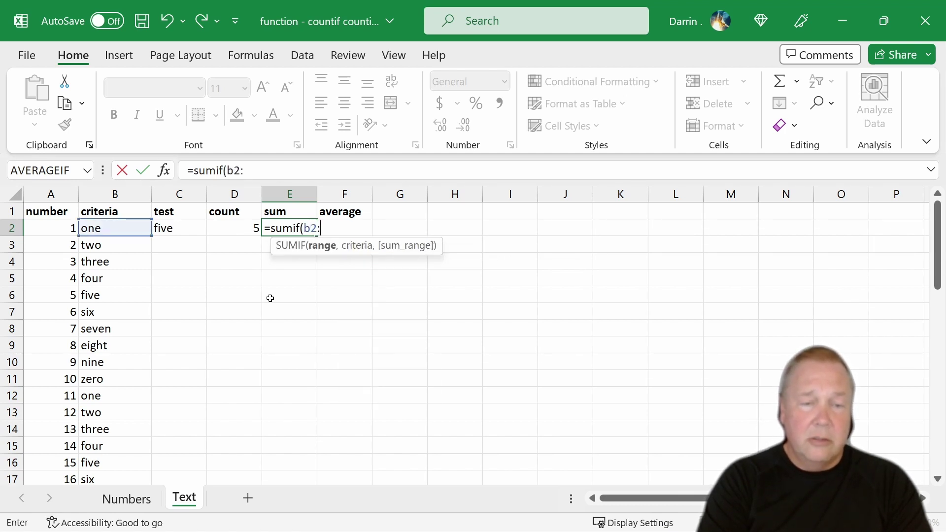
{"action": "type", "text": "b51"}
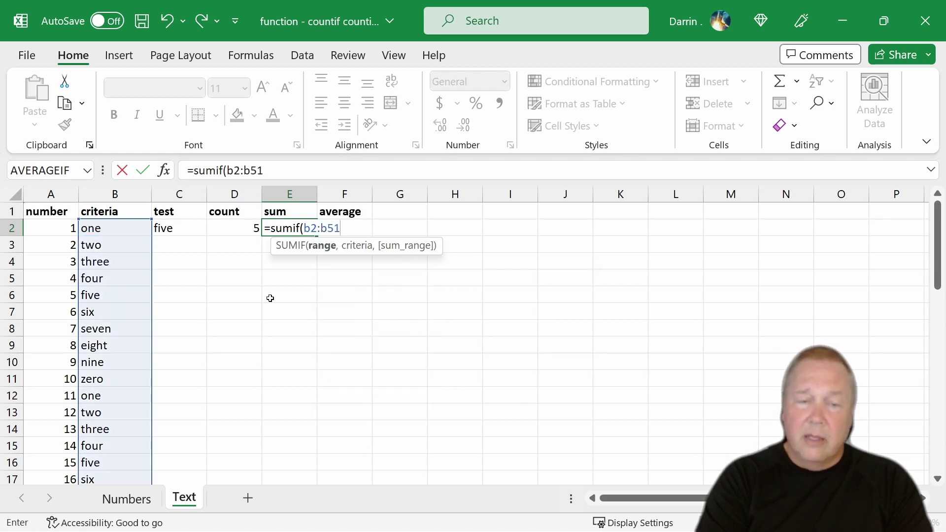
{"action": "type", "text": ","}
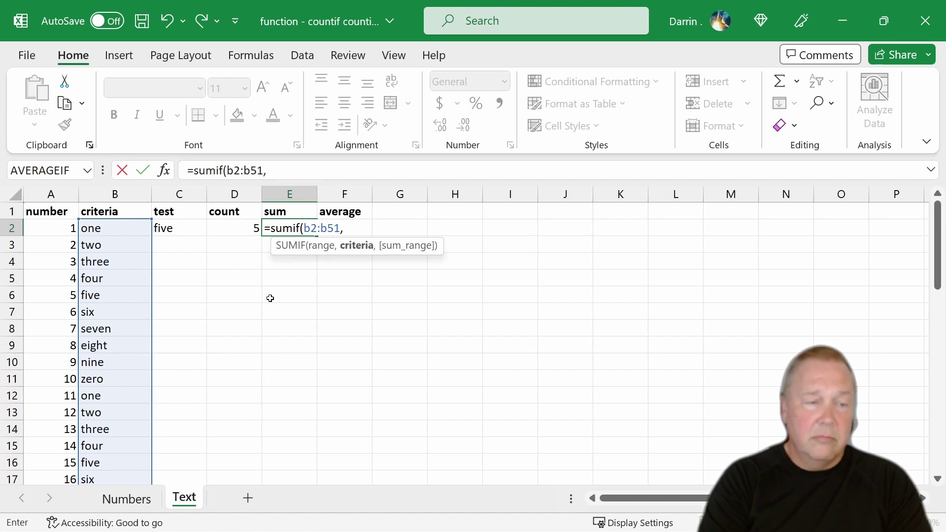
{"action": "type", "text": "c2"}
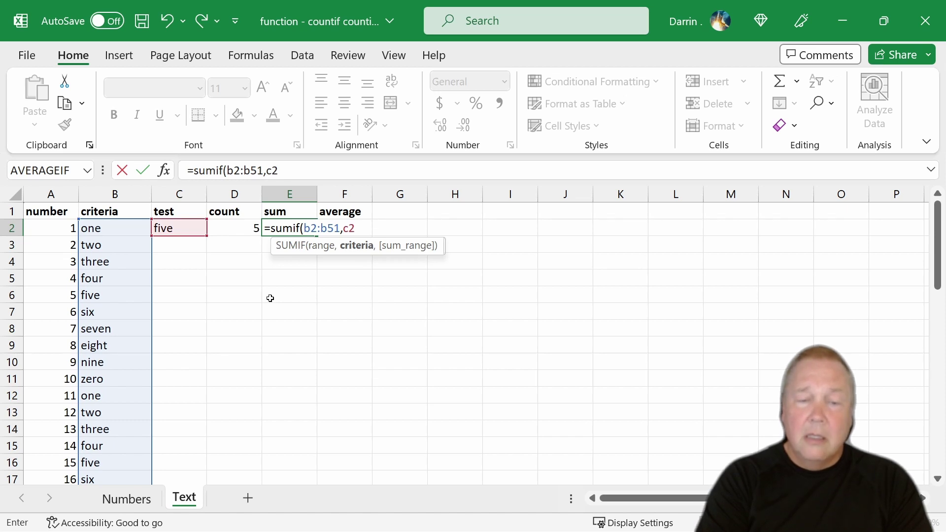
{"action": "type", "text": ","}
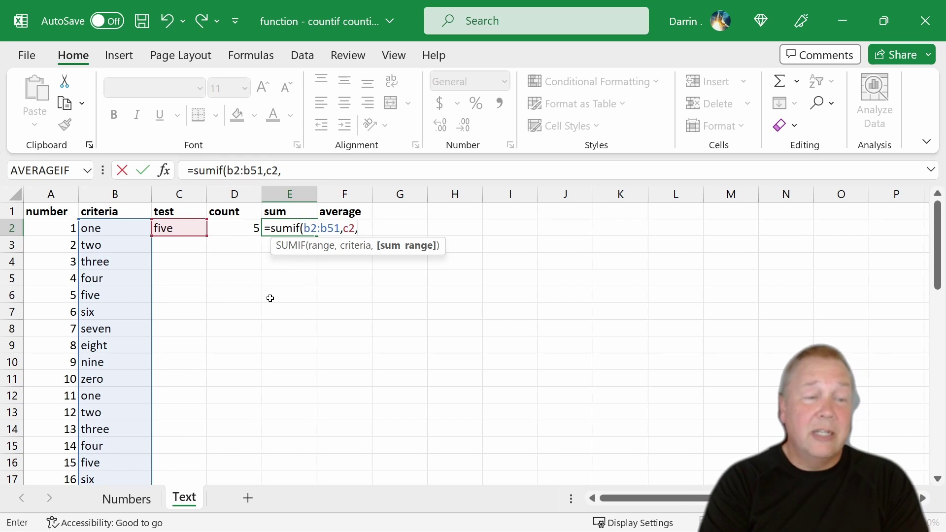
{"action": "type", "text": "a2:a"}
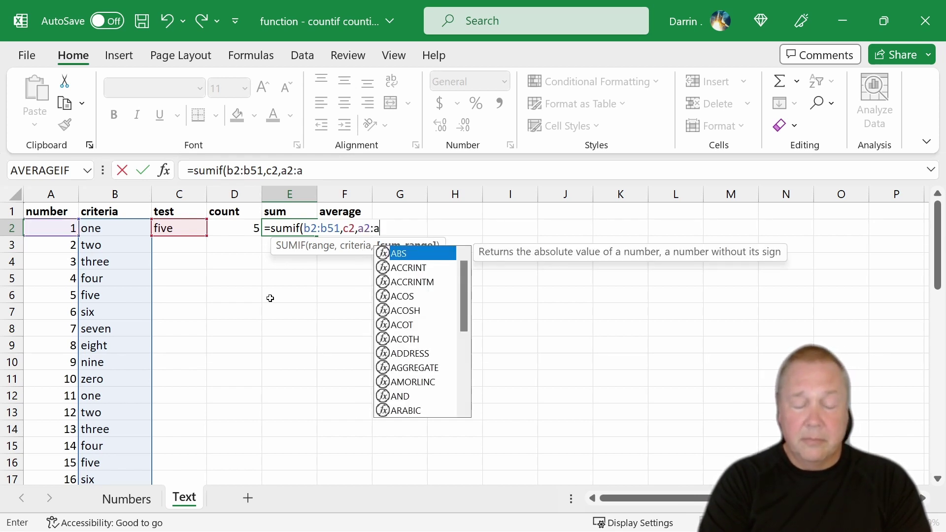
{"action": "type", "text": "51)"}
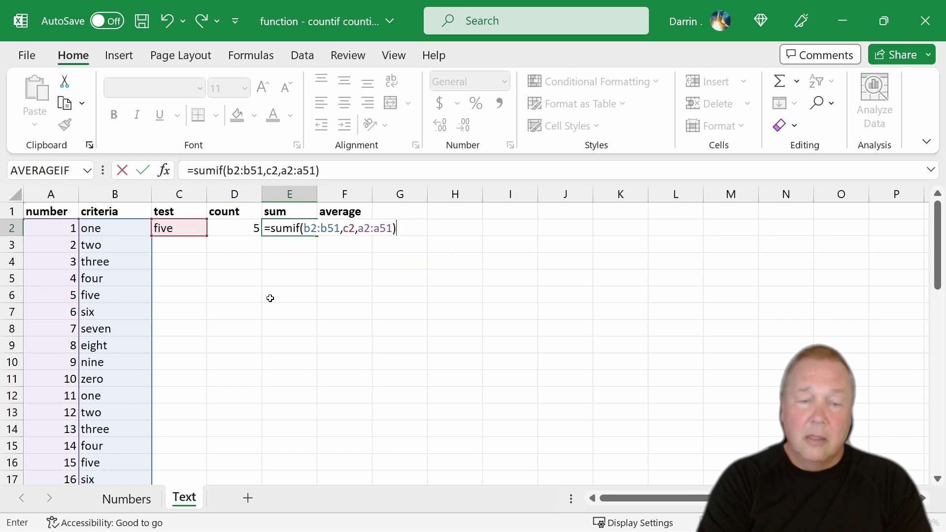
{"action": "key", "text": "Return"}
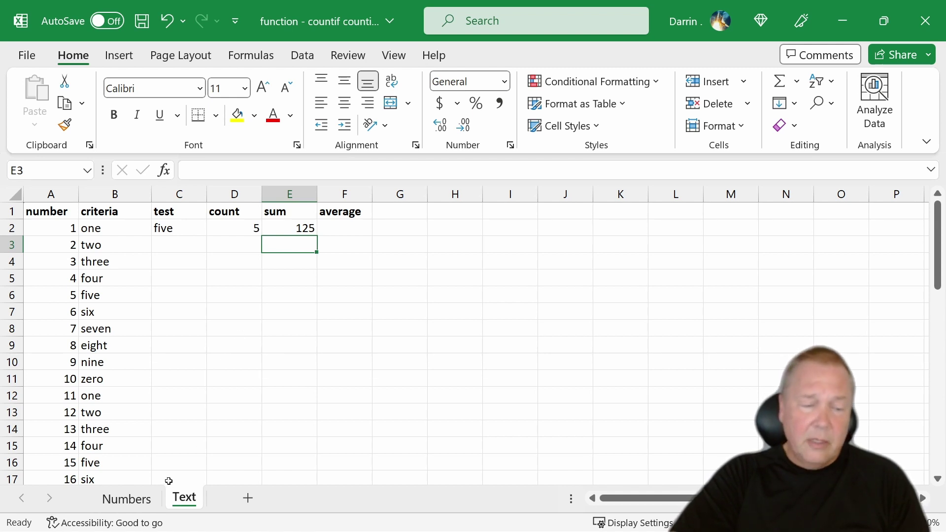
On the Numbers sheet, enter =AVERAGEIF(B2:B51,1,A2:A51) in cell H2 to average the odd numbers.
{"action": "left_click", "coordinate": [127, 499]}
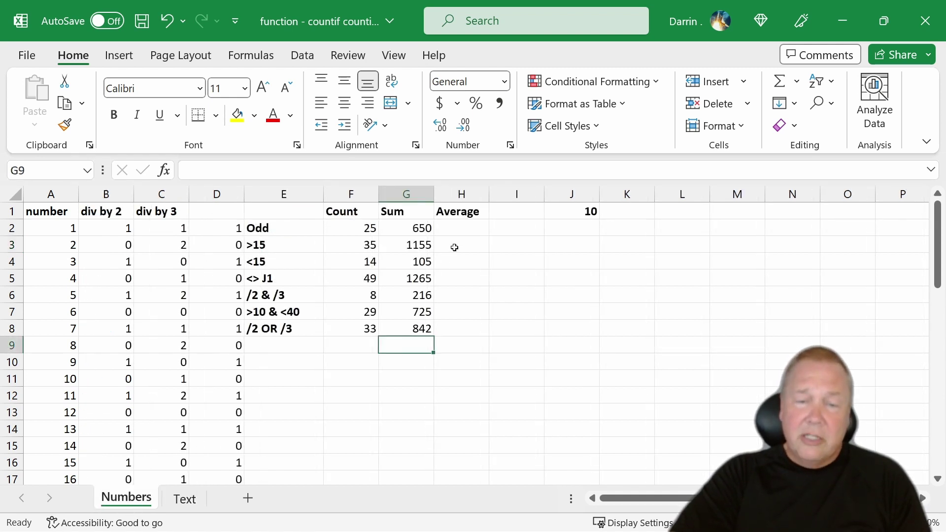
{"action": "left_click", "coordinate": [478, 228]}
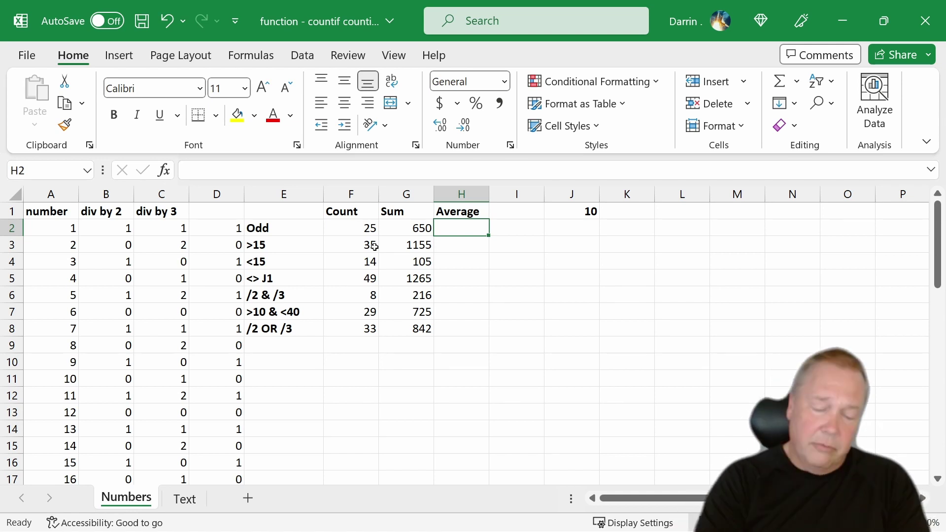
{"action": "type", "text": "=averageif("}
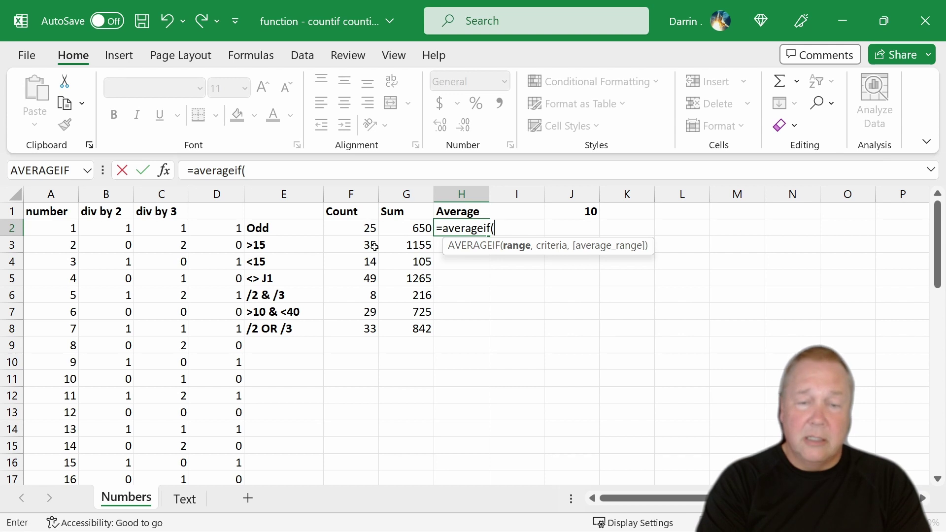
{"action": "type", "text": "b2:b51"}
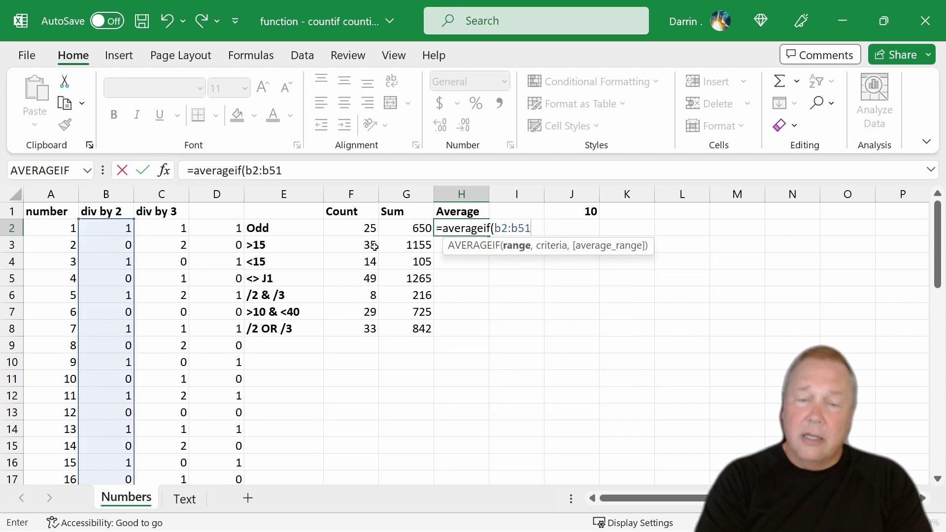
{"action": "type", "text": ","}
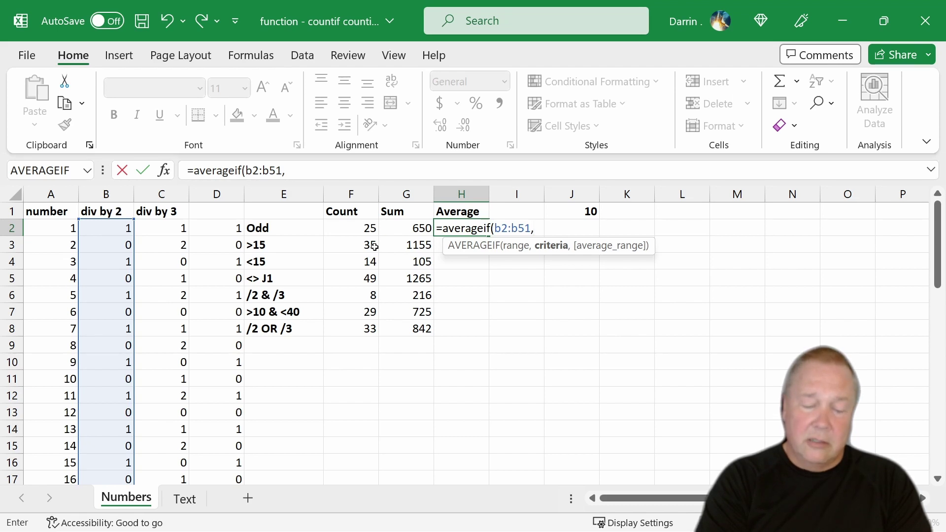
{"action": "type", "text": "1"}
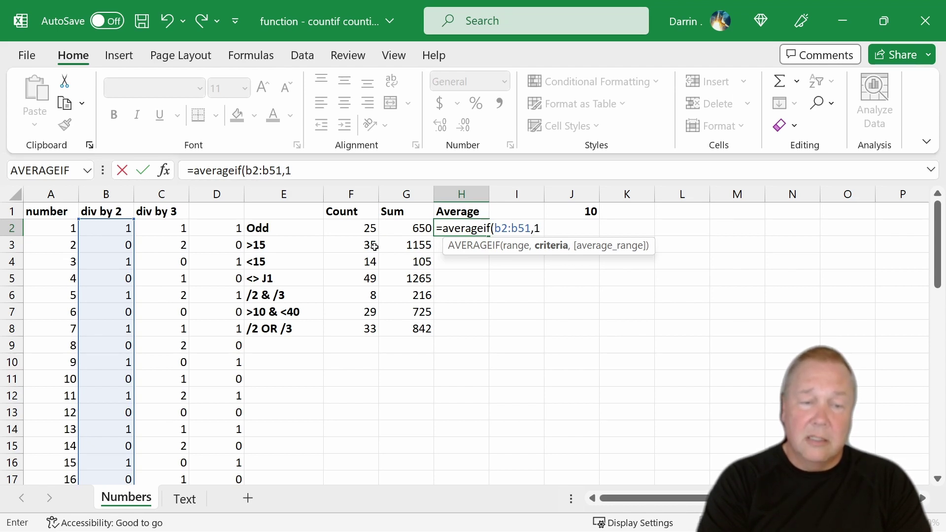
{"action": "type", "text": ","}
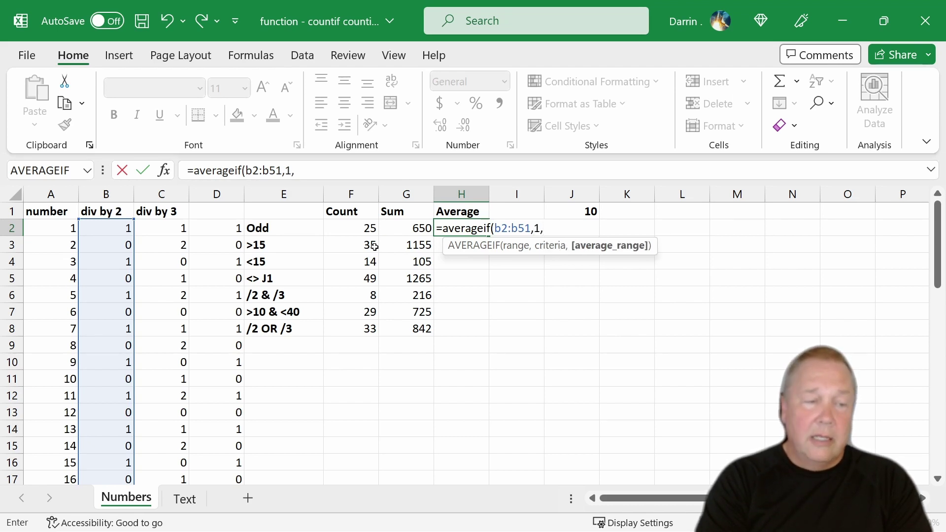
{"action": "type", "text": "a2:"}
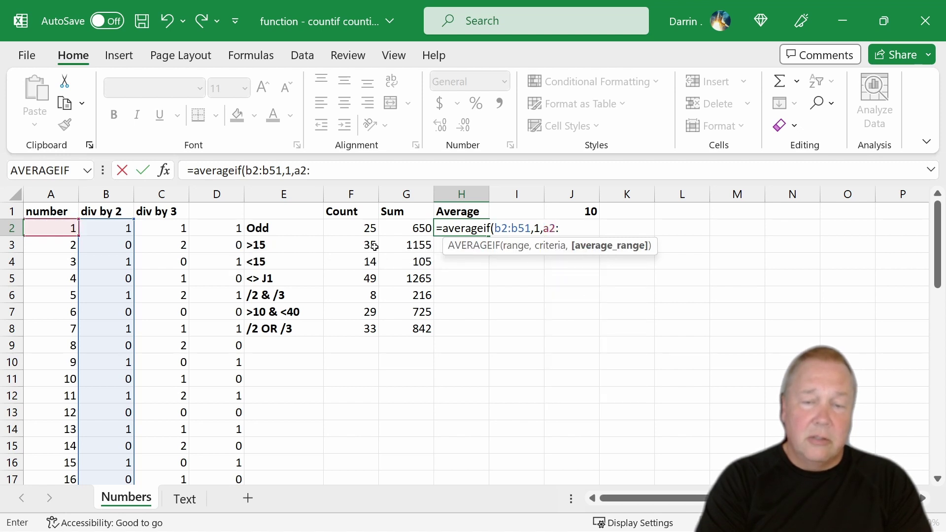
{"action": "type", "text": "a51"}
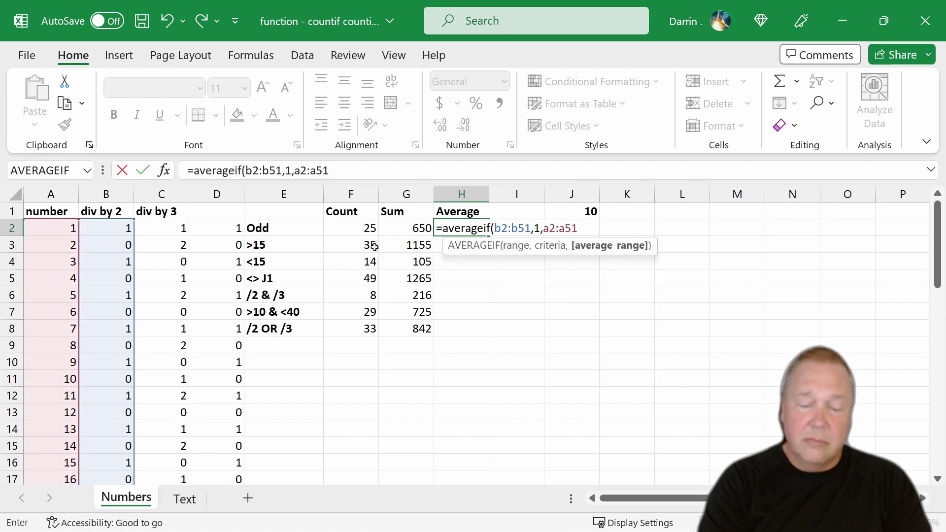
{"action": "type", "text": ")"}
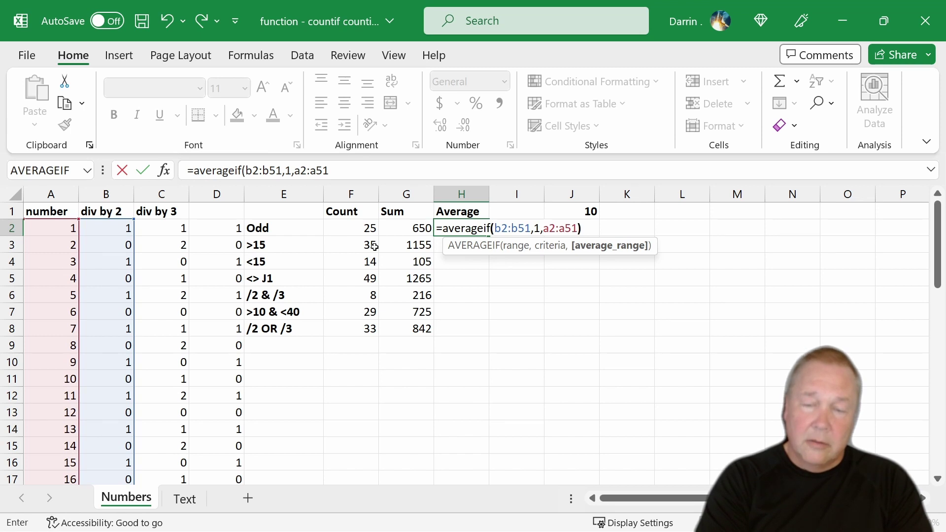
{"action": "key", "text": "Return"}
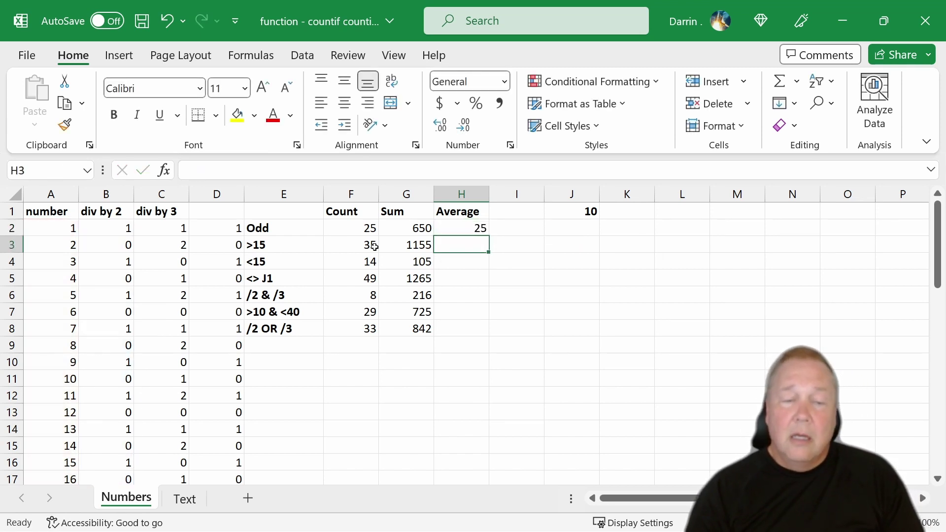
{"action": "key", "text": "Up"}
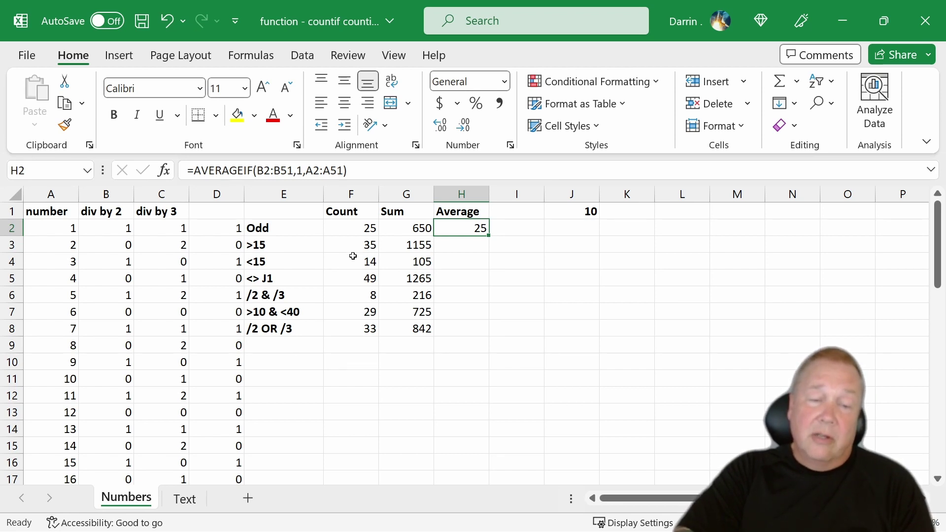
Begin the formula in cell H8 with =AVERAGEIF(B2:B51,0,A2:A51) to average the numbers divisible by 2.
{"action": "left_click", "coordinate": [462, 295]}
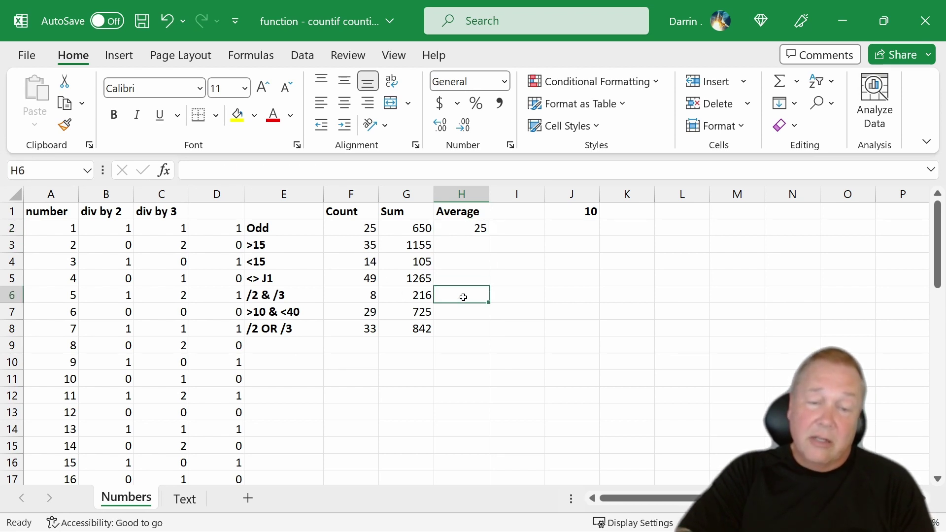
{"action": "left_click", "coordinate": [461, 323]}
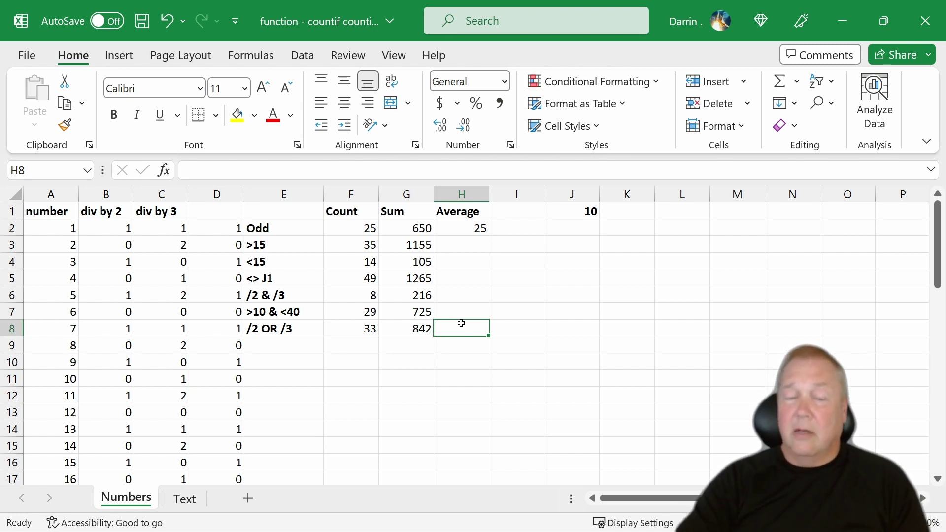
{"action": "left_click", "coordinate": [288, 327]}
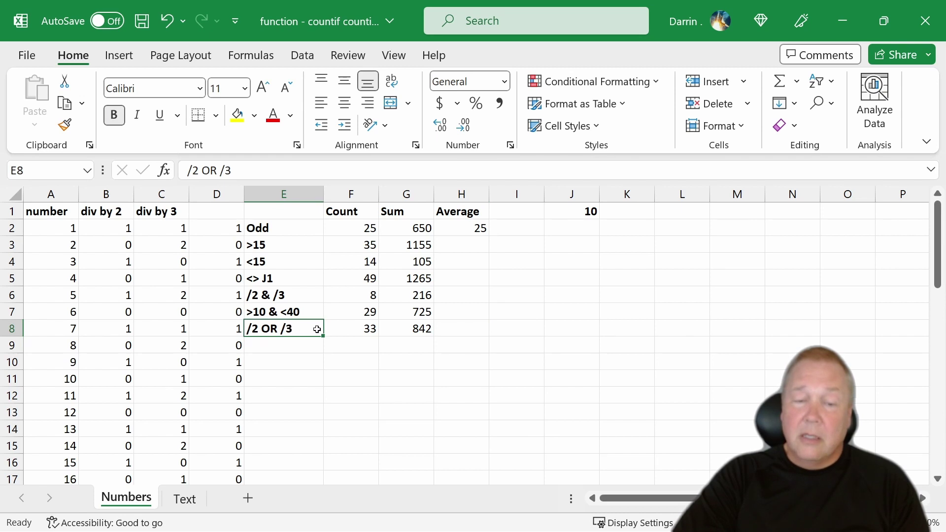
{"action": "left_click", "coordinate": [460, 331]}
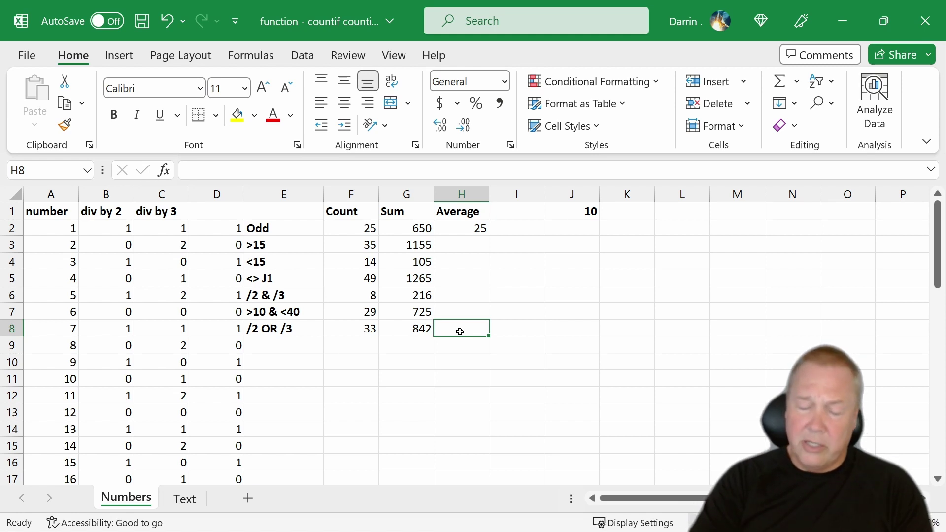
{"action": "type", "text": "="}
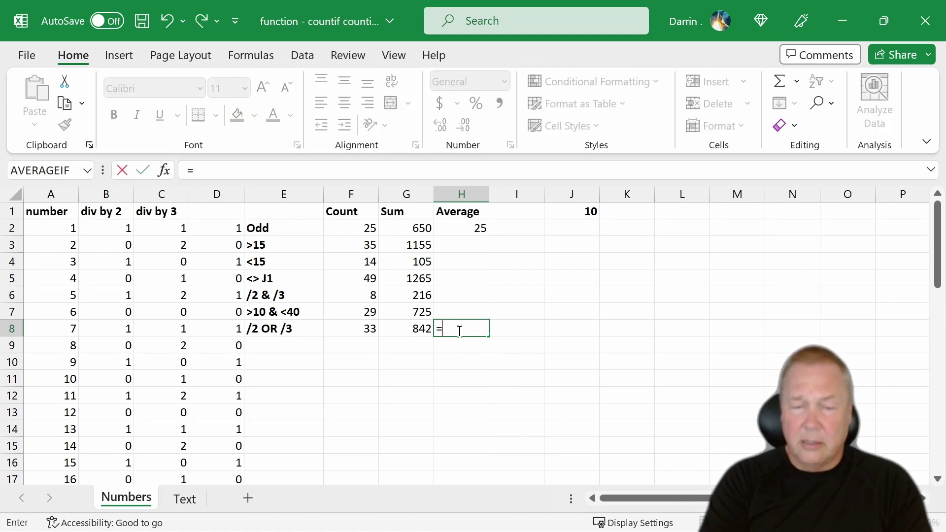
{"action": "type", "text": "average"}
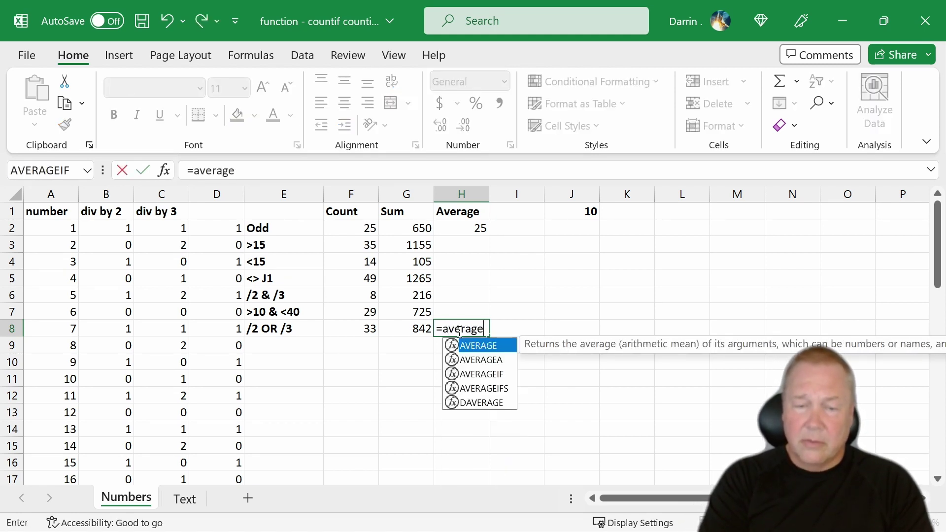
{"action": "type", "text": "if("}
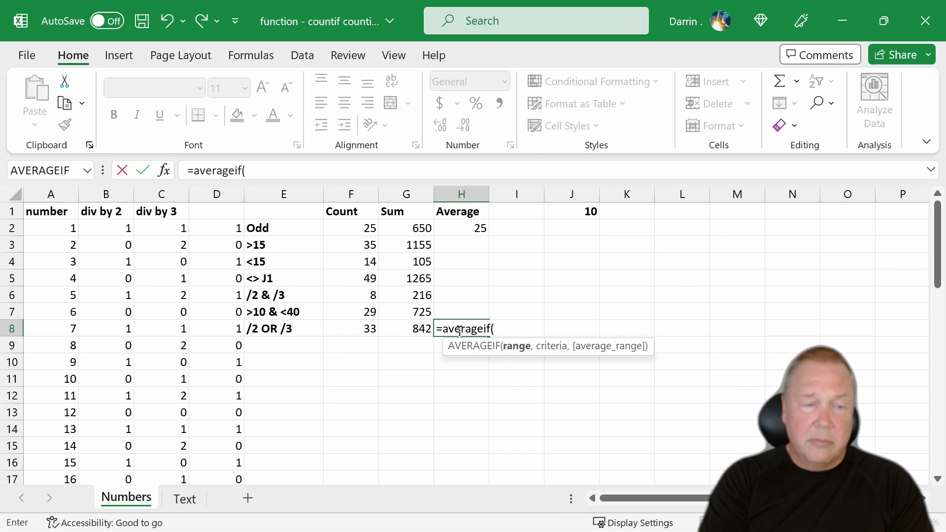
{"action": "type", "text": "b2:b"}
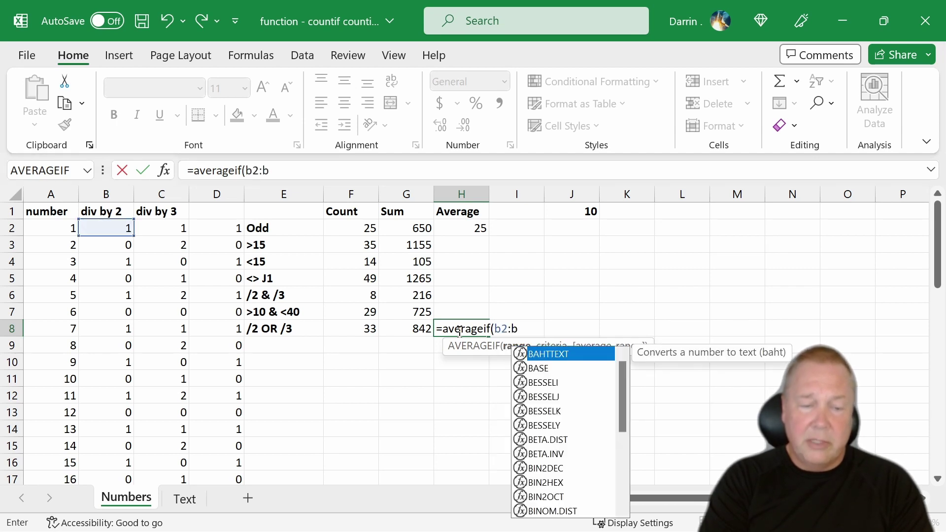
{"action": "type", "text": "51"}
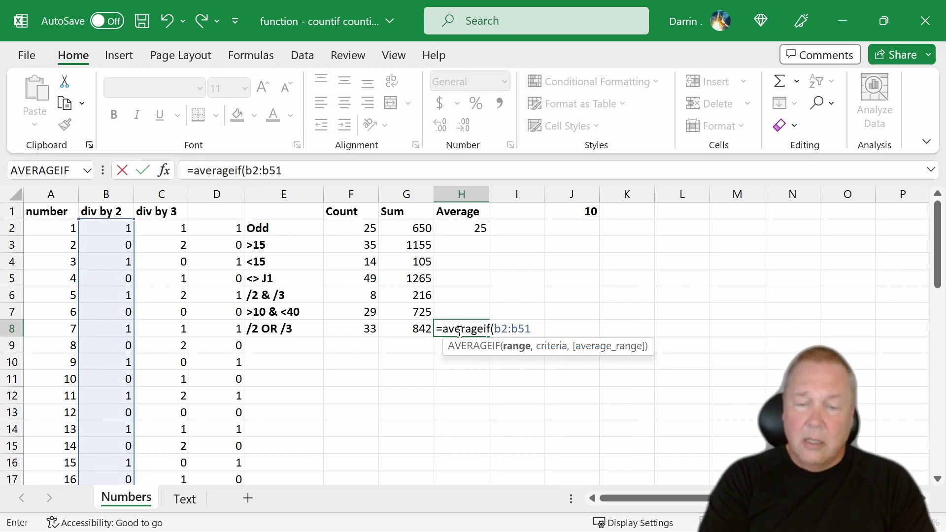
{"action": "type", "text": ",0"}
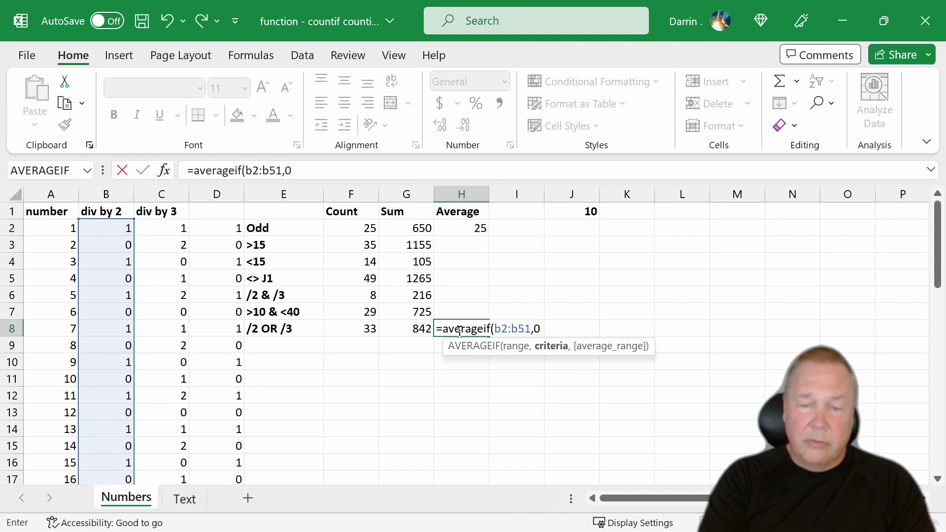
{"action": "type", "text": ","}
{"action": "type", "text": "a"}
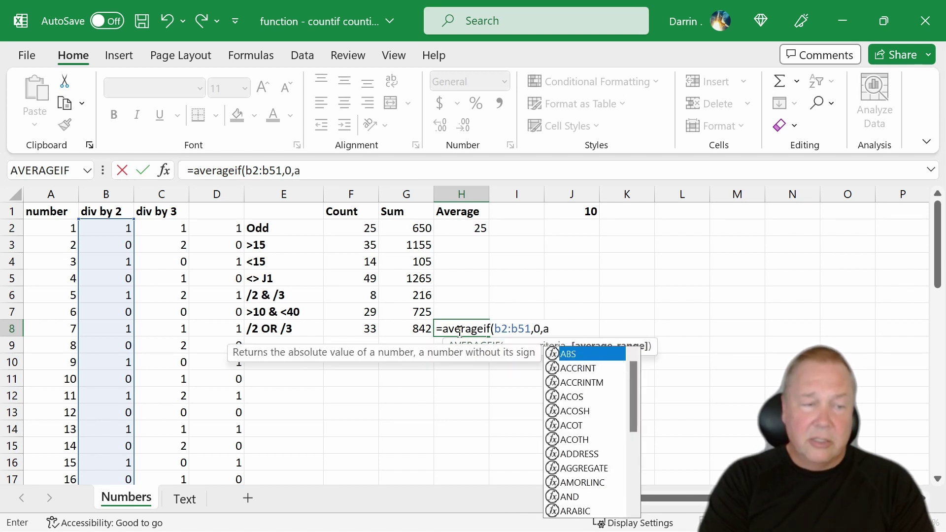
{"action": "type", "text": "2:a5"}
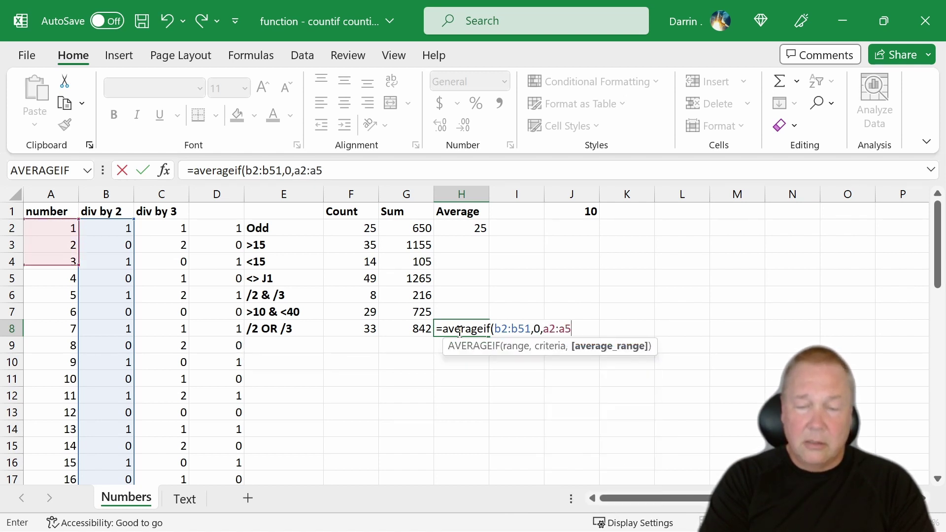
{"action": "type", "text": "1)"}
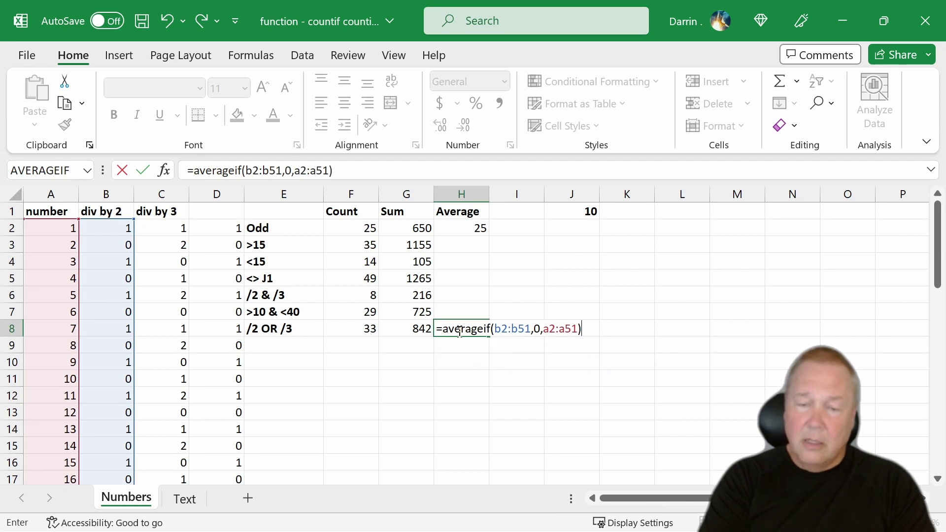
Complete the H8 formula by adding +AVERAGEIF(C2:C51,0,A2:A51) for the numbers divisible by 3.
{"action": "type", "text": "+averagei"}
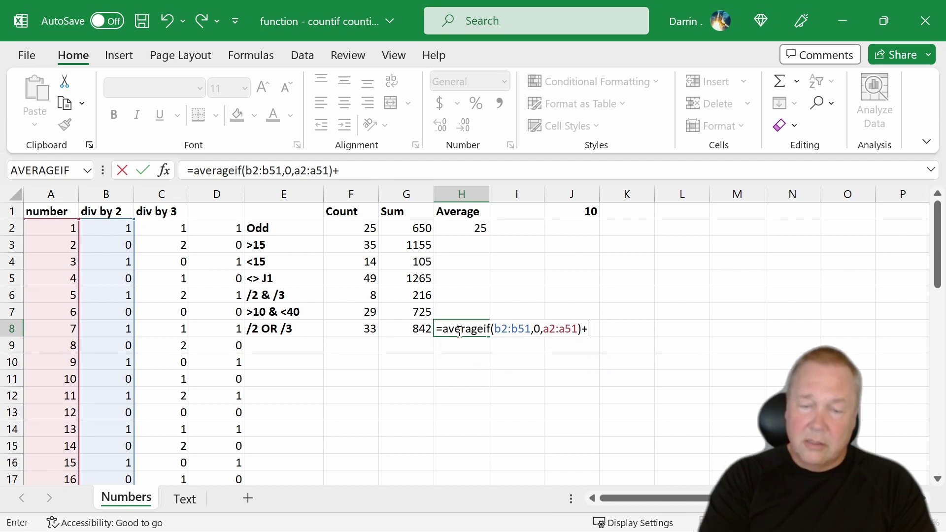
{"action": "type", "text": "f("}
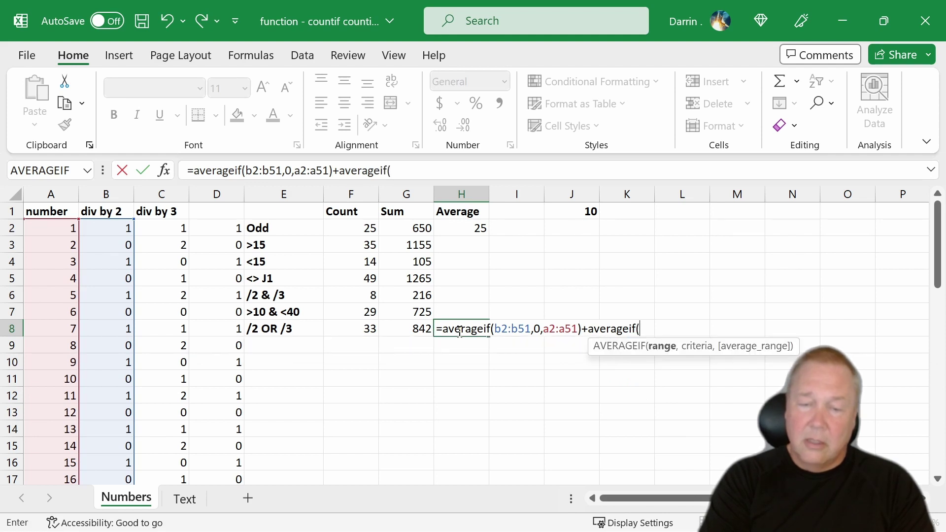
{"action": "type", "text": "c2"}
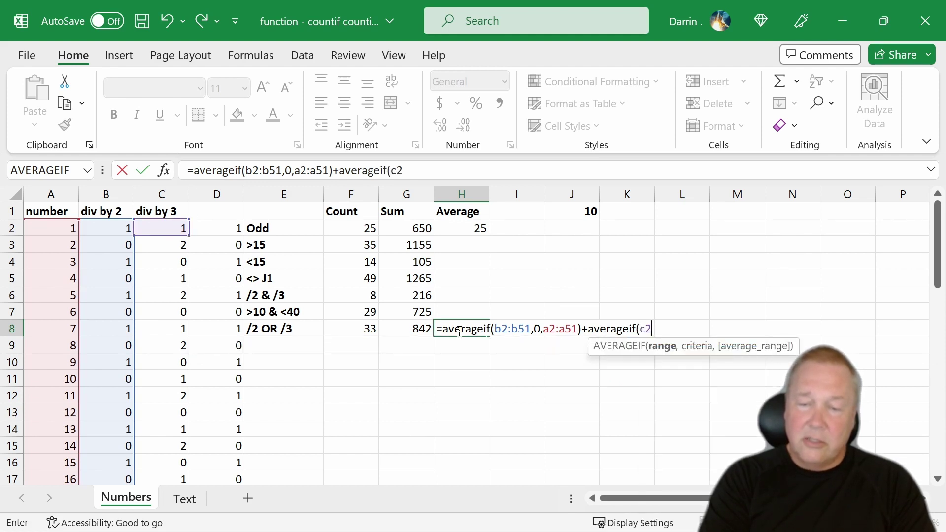
{"action": "type", "text": ":c51"}
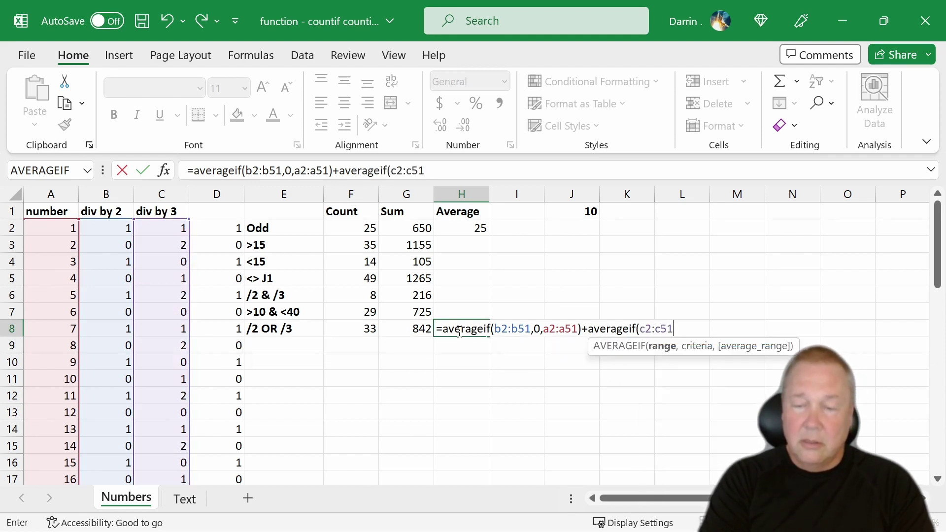
{"action": "type", "text": ",0,"}
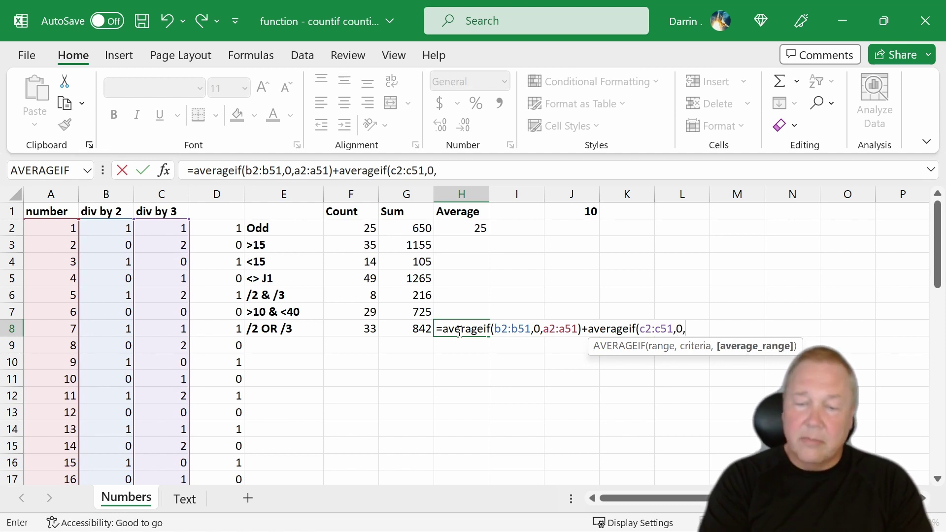
{"action": "type", "text": "a2:a"}
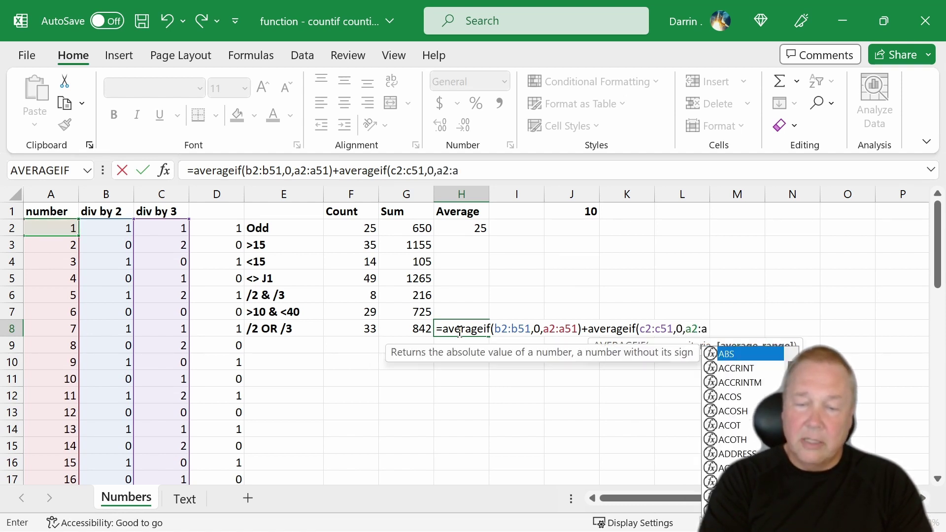
{"action": "type", "text": "51)"}
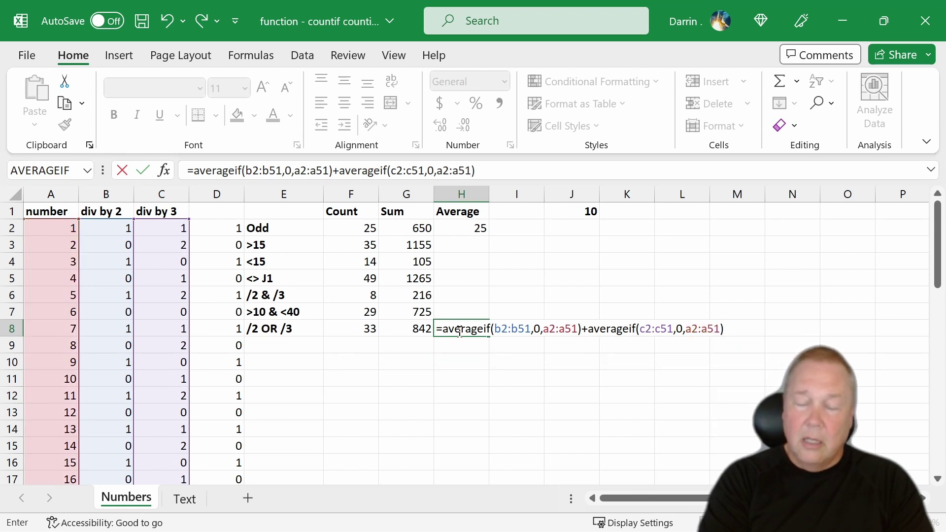
{"action": "key", "text": "Return"}
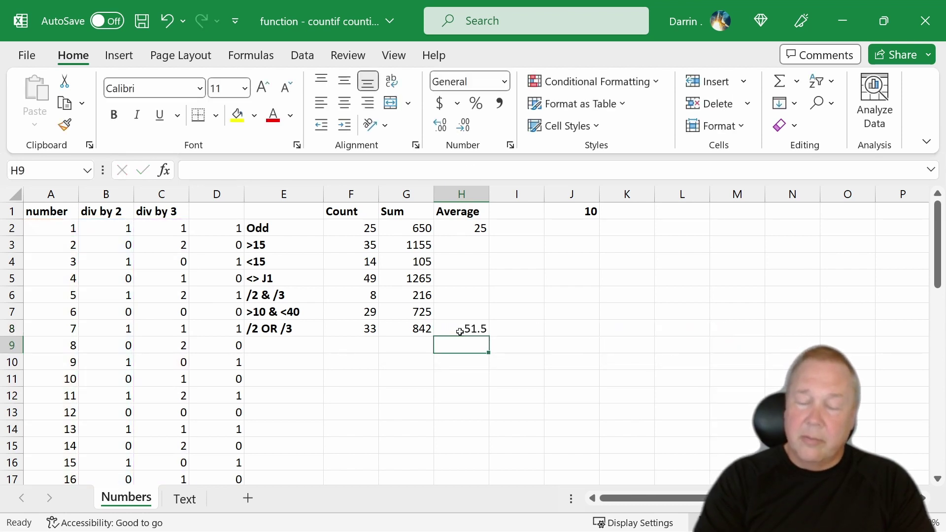
Check the H8 average and its formula against the last number in column A, cell A51.
{"action": "left_click", "coordinate": [460, 332]}
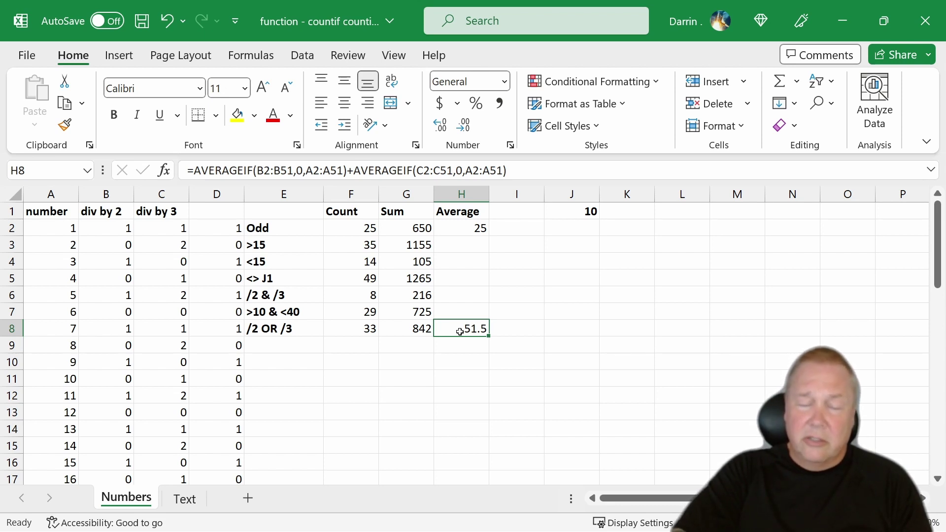
{"action": "scroll", "coordinate": [336, 400], "scroll_direction": "down", "scroll_amount": 14}
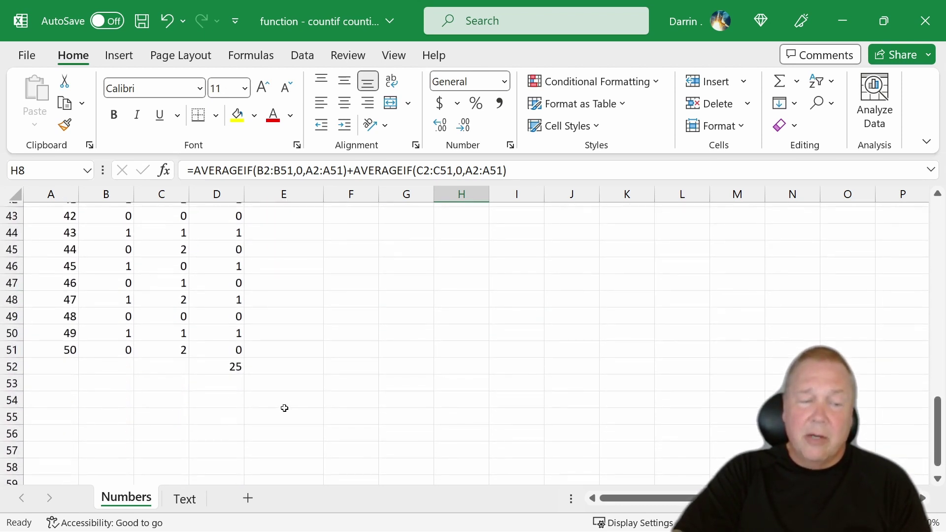
{"action": "left_click", "coordinate": [49, 346]}
{"action": "scroll", "coordinate": [566, 408], "scroll_direction": "up", "scroll_amount": 8}
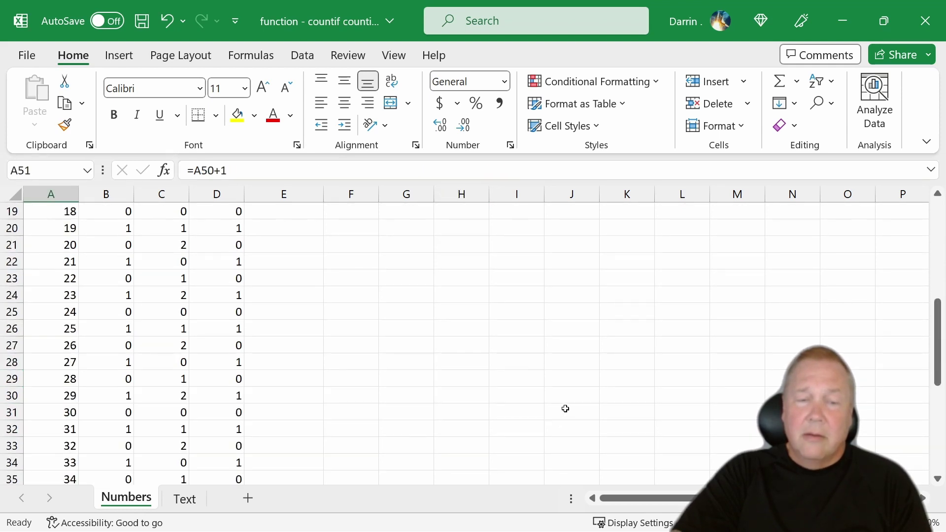
{"action": "scroll", "coordinate": [450, 375], "scroll_direction": "up", "scroll_amount": 6}
{"action": "left_click", "coordinate": [462, 329]}
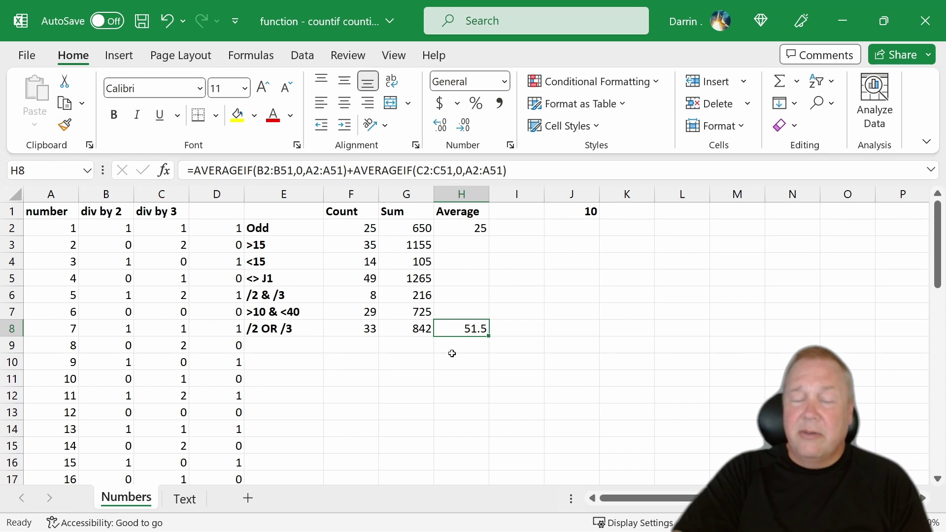
Look at the /2 & /3 row's Sum and Average cells, and select the whole of column D.
{"action": "left_click", "coordinate": [427, 294]}
{"action": "left_click", "coordinate": [467, 295]}
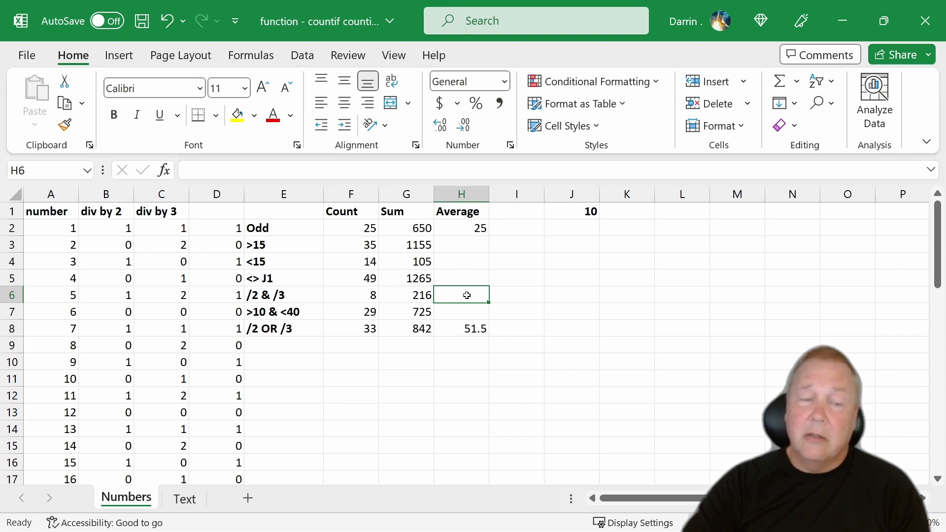
{"action": "left_click", "coordinate": [226, 193]}
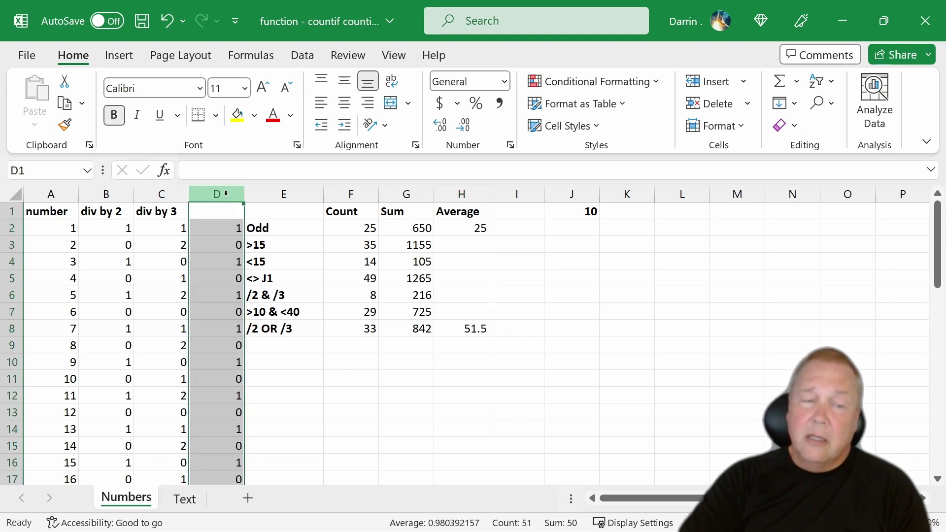